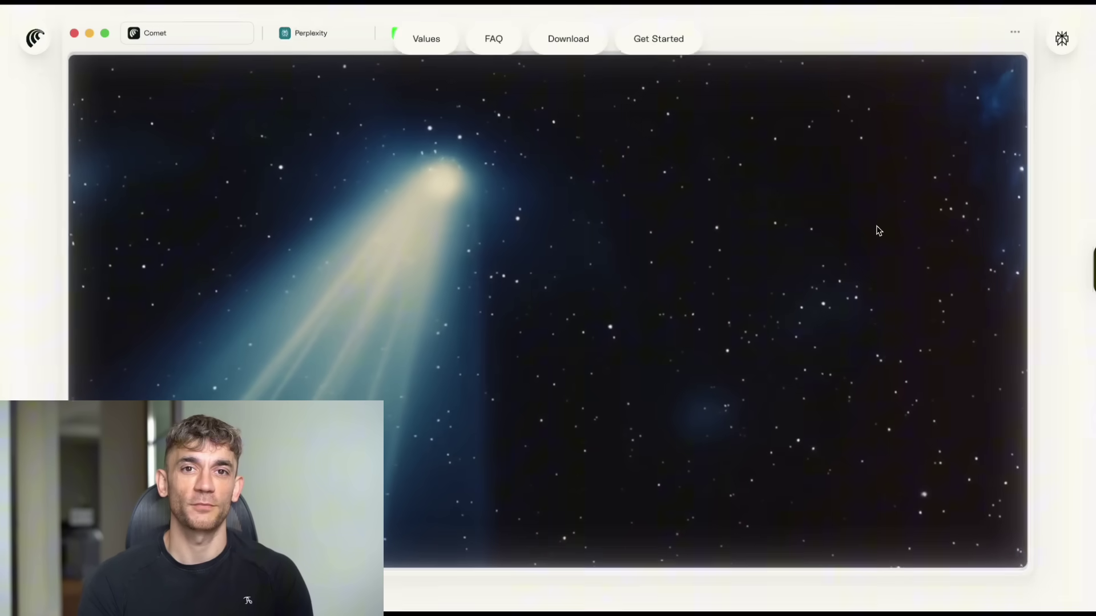
Step: Scroll past the core values cards and FAQ to the closing 'Comet is here' download section
scroll(877, 230, "down", 3)
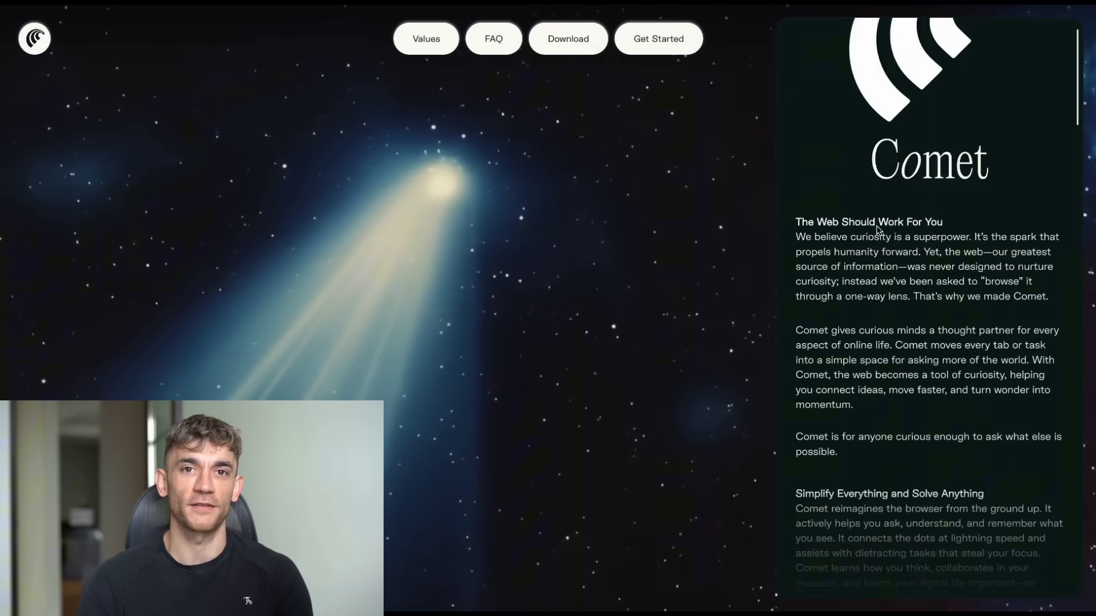
scroll(877, 230, "down", 5)
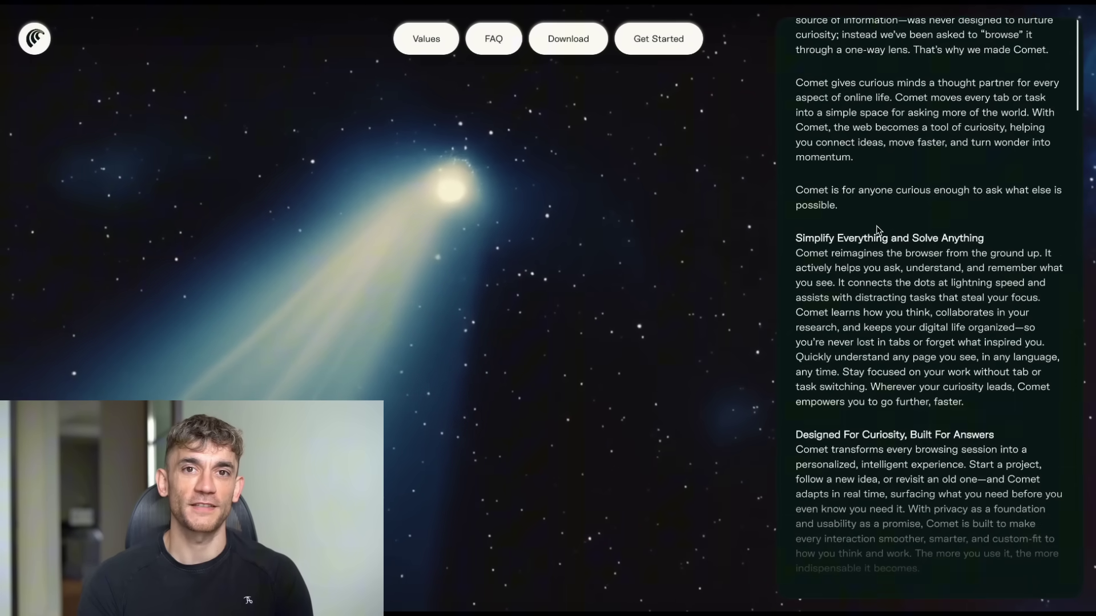
scroll(878, 230, "down", 5)
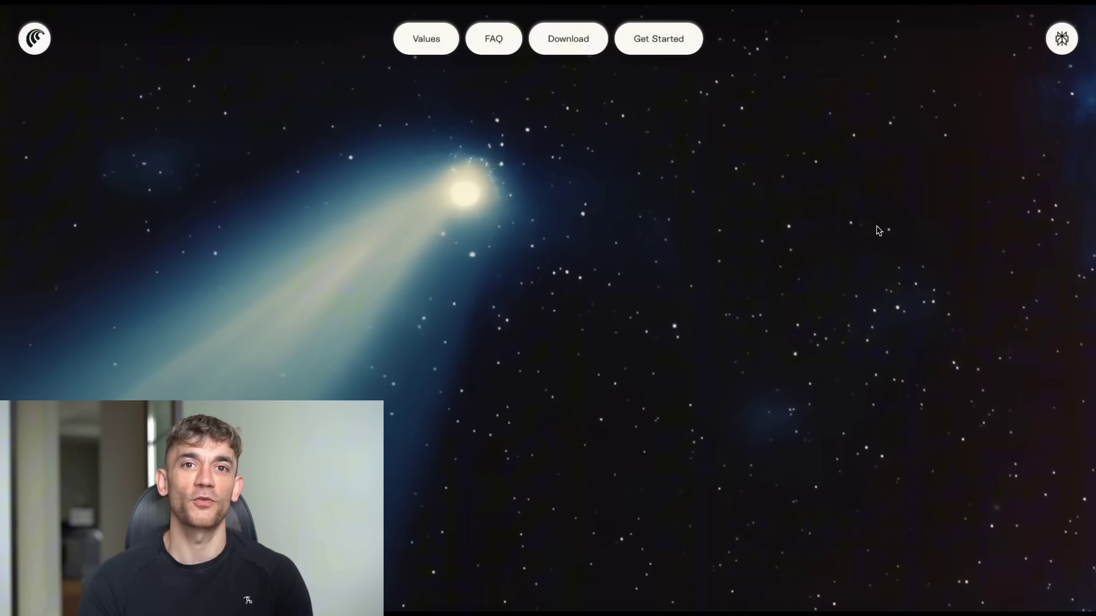
scroll(877, 230, "down", 6)
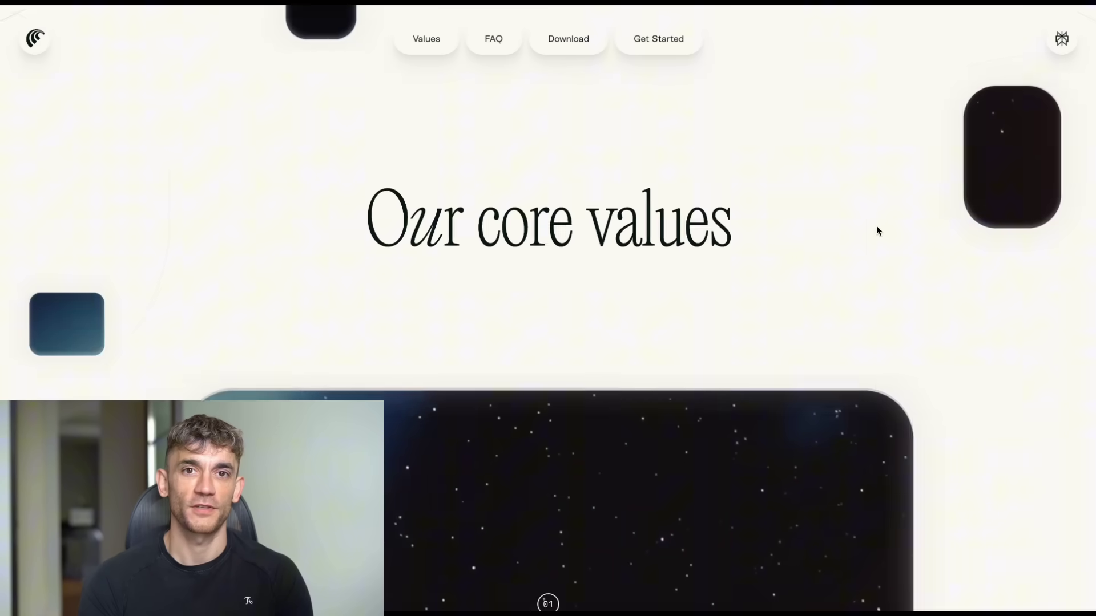
scroll(879, 230, "down", 8)
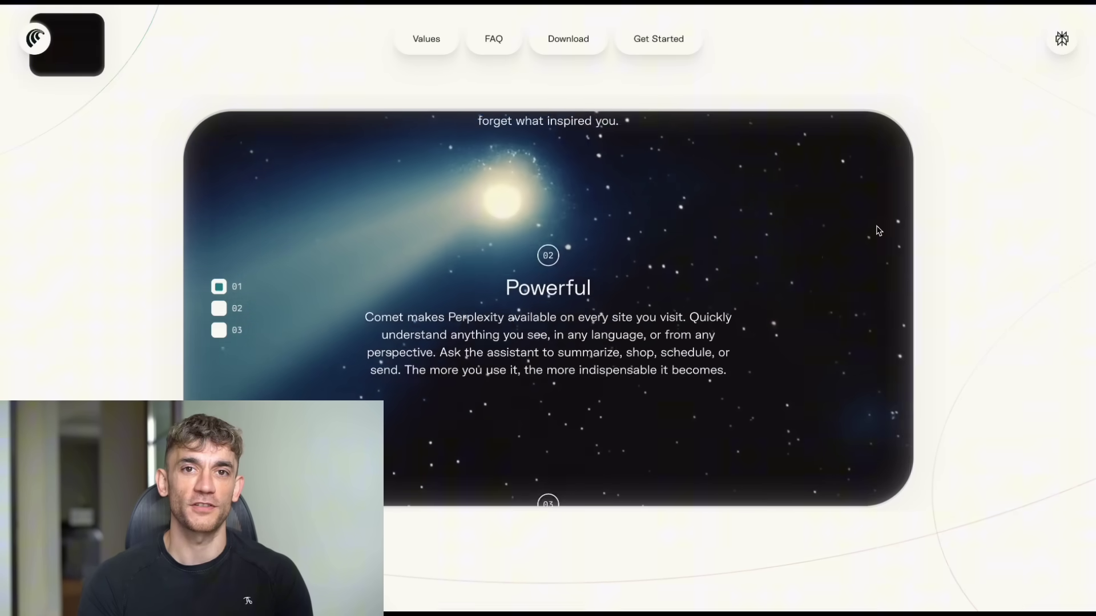
scroll(878, 230, "down", 7)
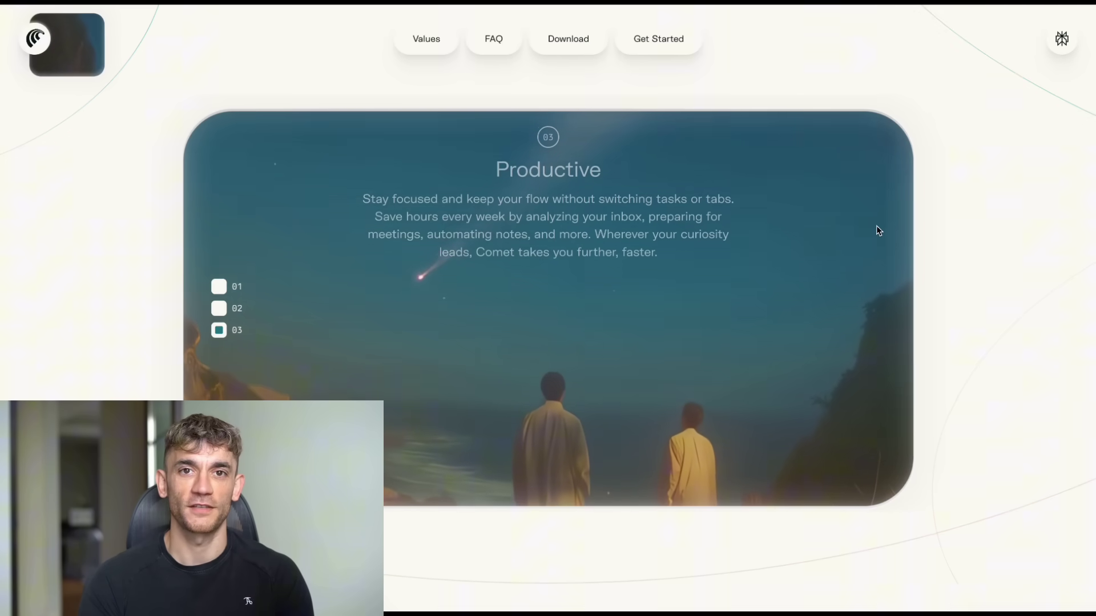
scroll(877, 230, "down", 8)
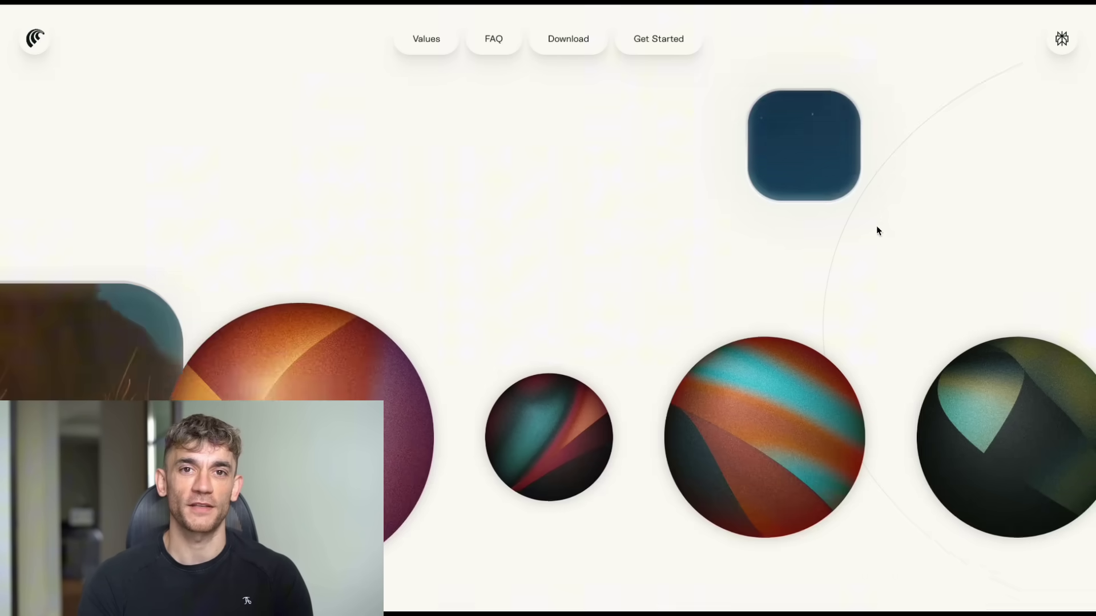
scroll(877, 231, "down", 8)
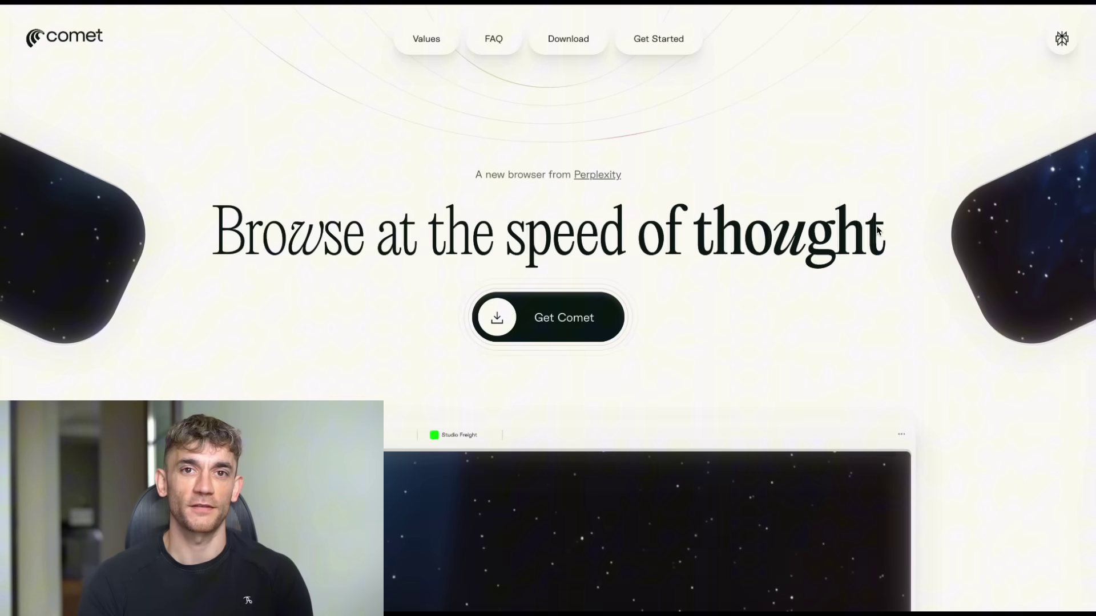
scroll(878, 230, "down", 5)
scroll(878, 231, "down", 3)
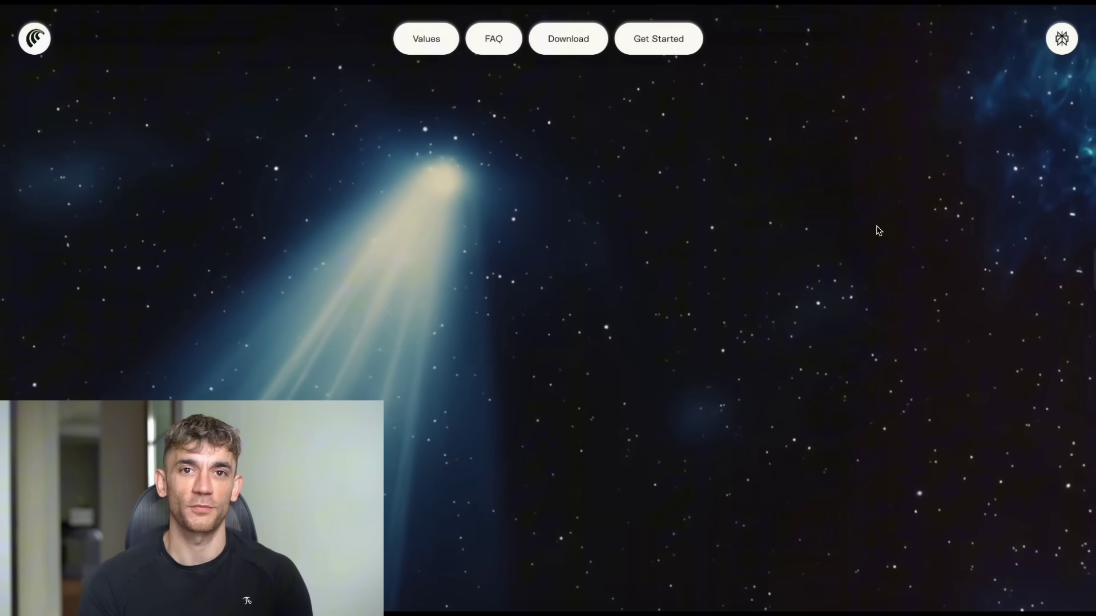
scroll(878, 231, "down", 5)
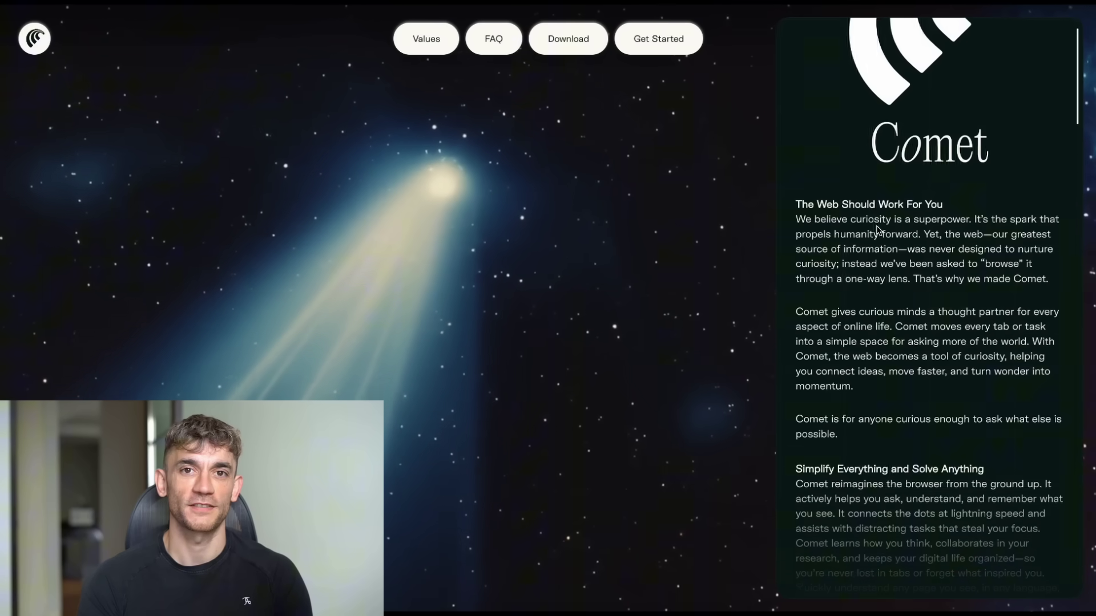
scroll(878, 230, "down", 5)
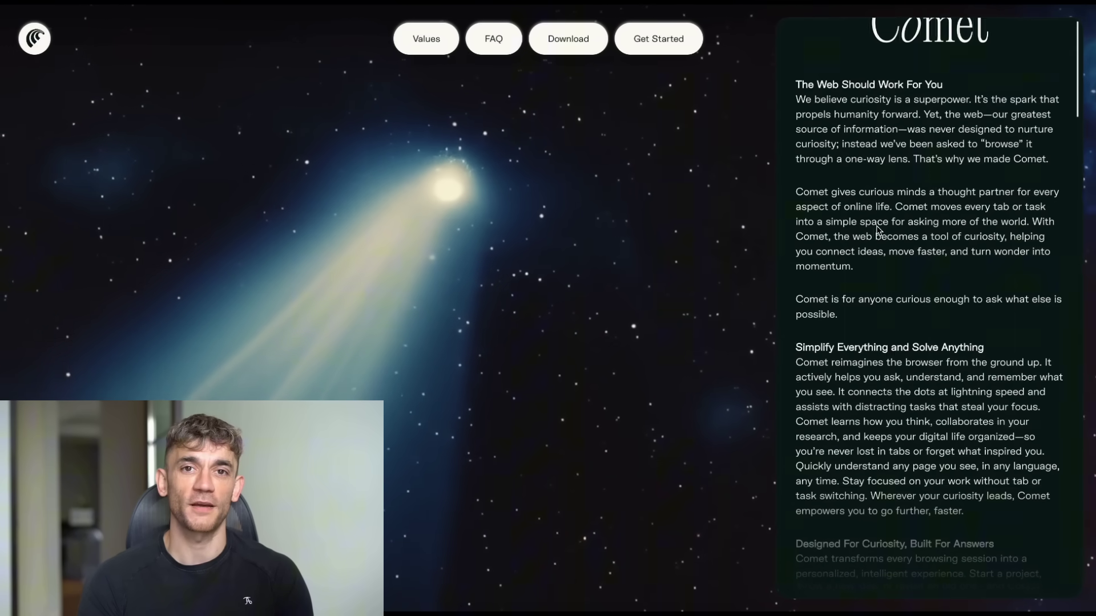
scroll(878, 230, "down", 5)
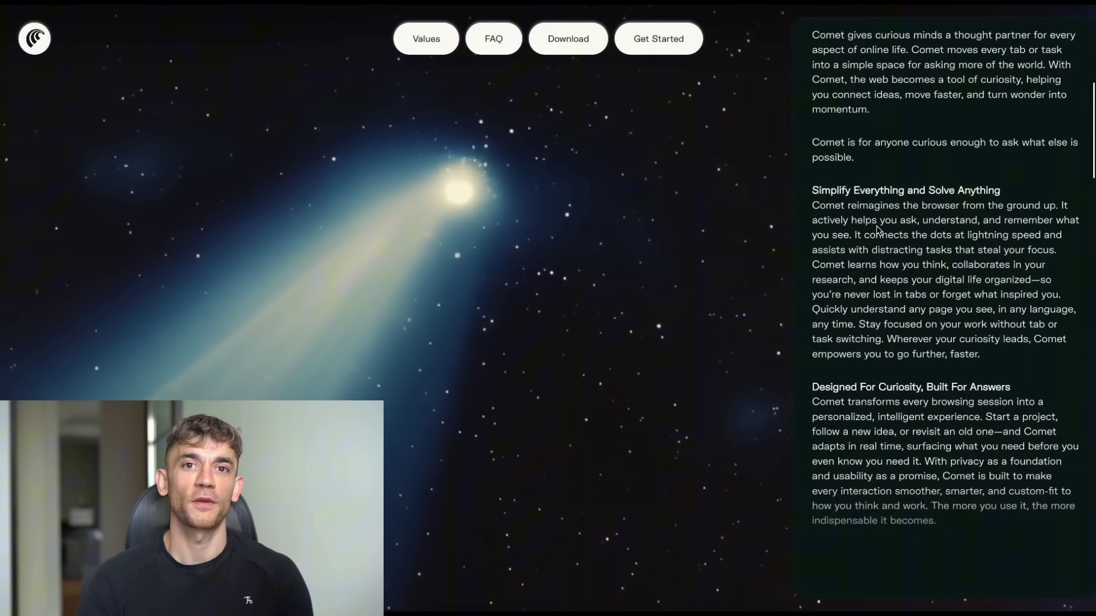
scroll(877, 230, "down", 5)
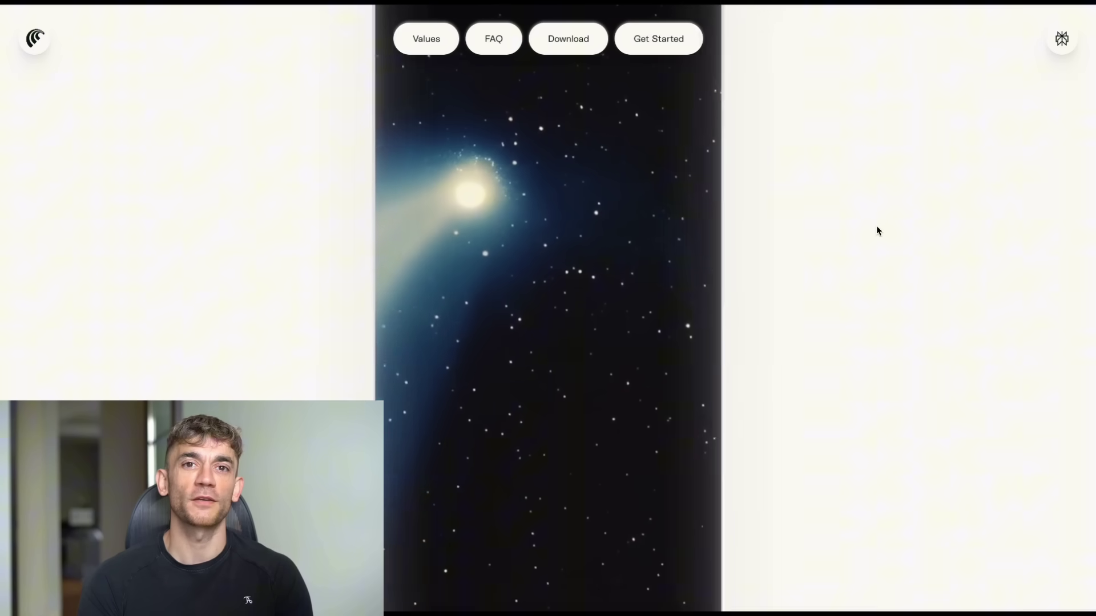
scroll(878, 231, "down", 5)
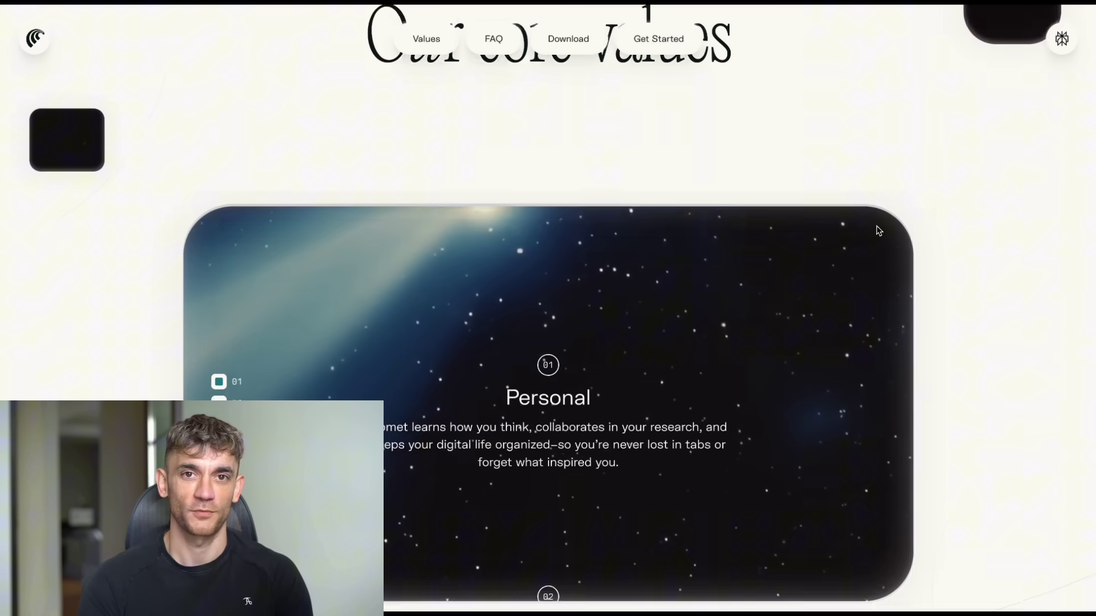
scroll(878, 231, "down", 5)
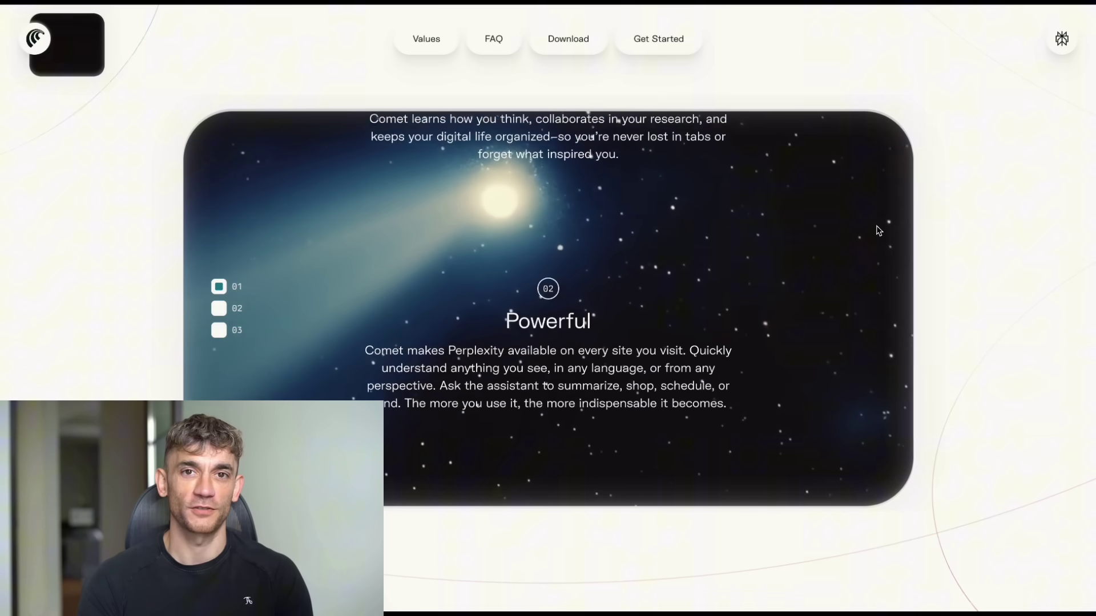
scroll(876, 226, "down", 5)
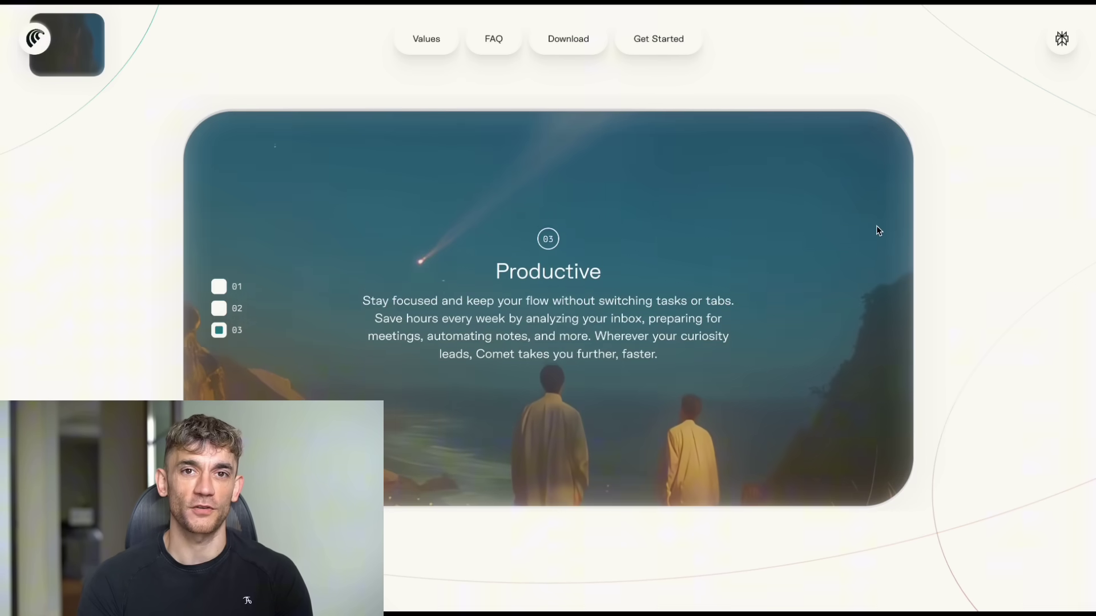
scroll(877, 231, "down", 5)
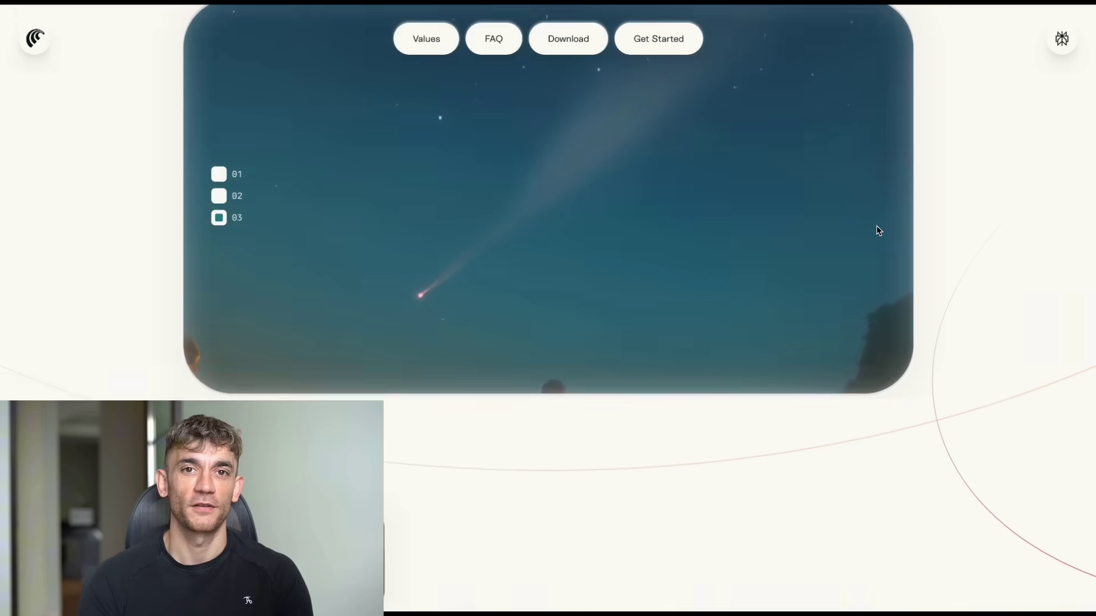
scroll(878, 230, "down", 5)
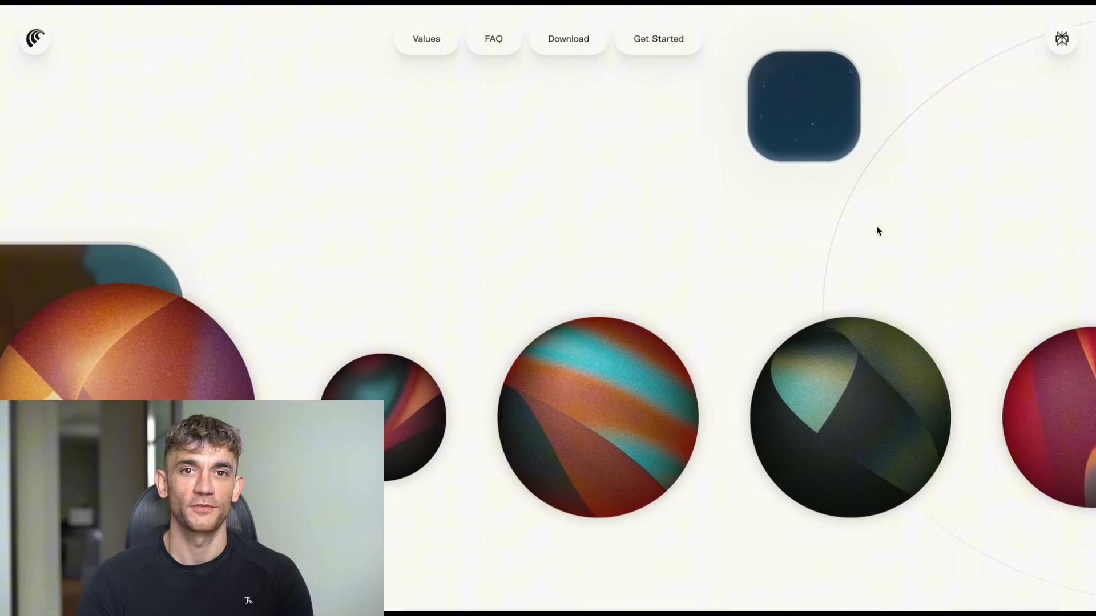
scroll(878, 230, "down", 5)
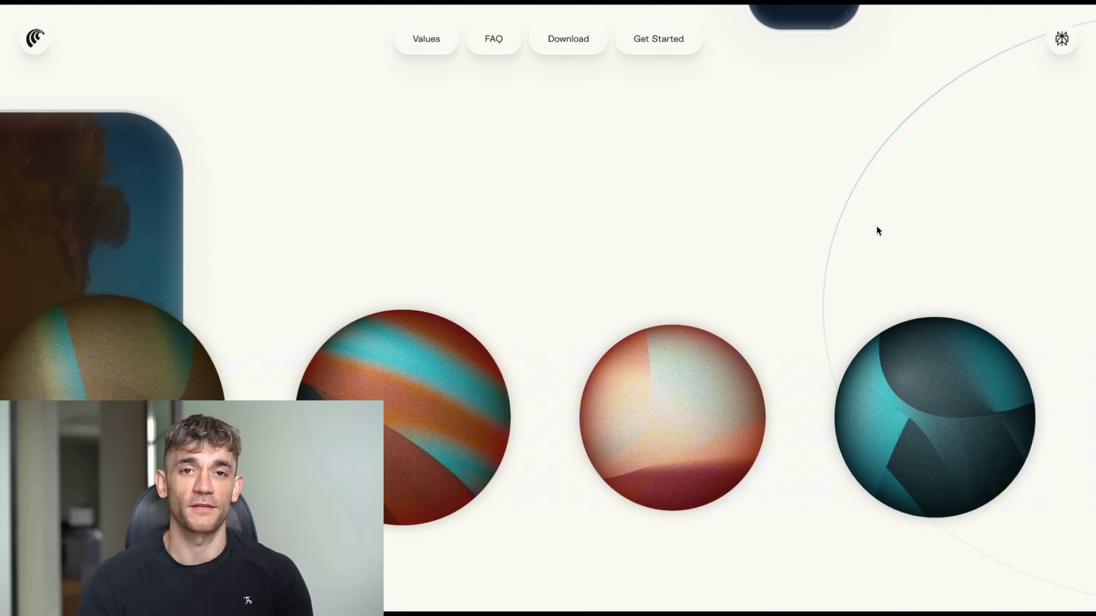
scroll(878, 231, "down", 10)
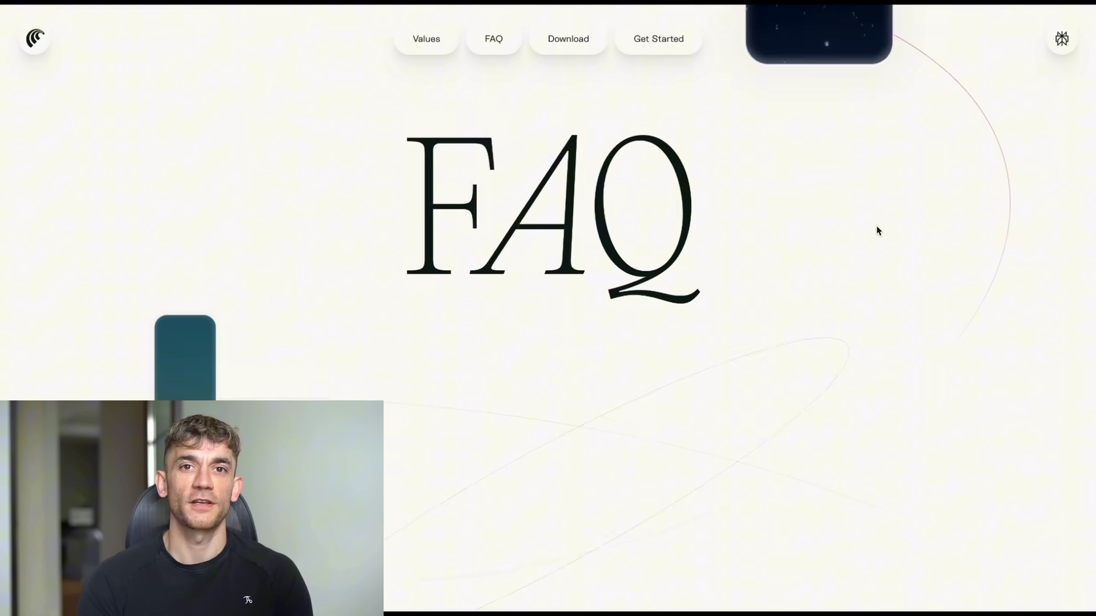
scroll(877, 227, "down", 10)
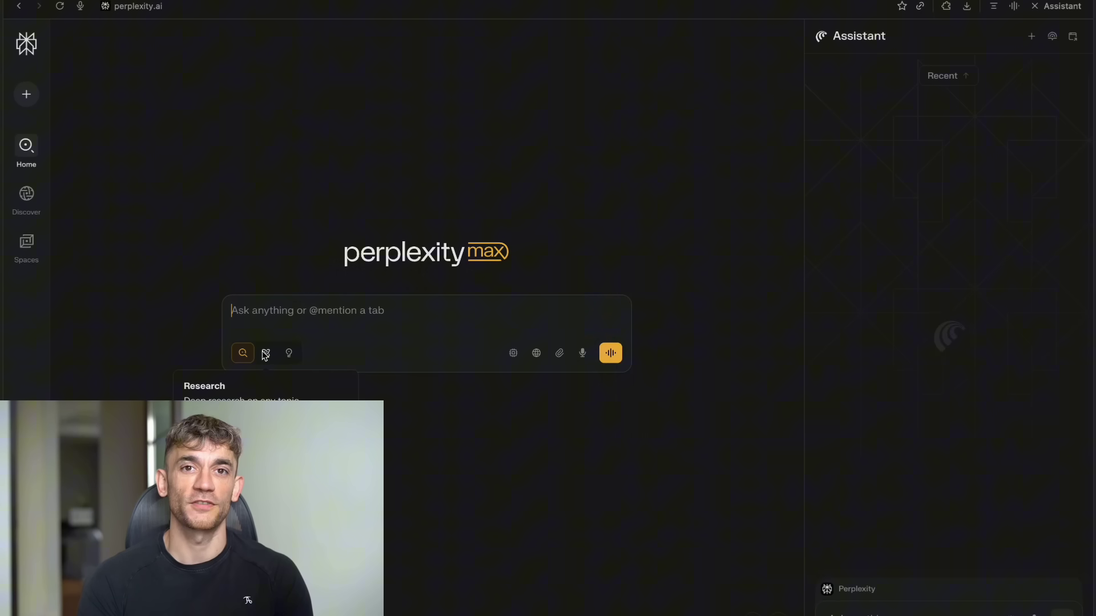
Step: Run a Research-mode query for 'best marketing strategies for local businesses'
left_click(266, 354)
left_click(272, 318)
type("best marketing strategies for local businesses.")
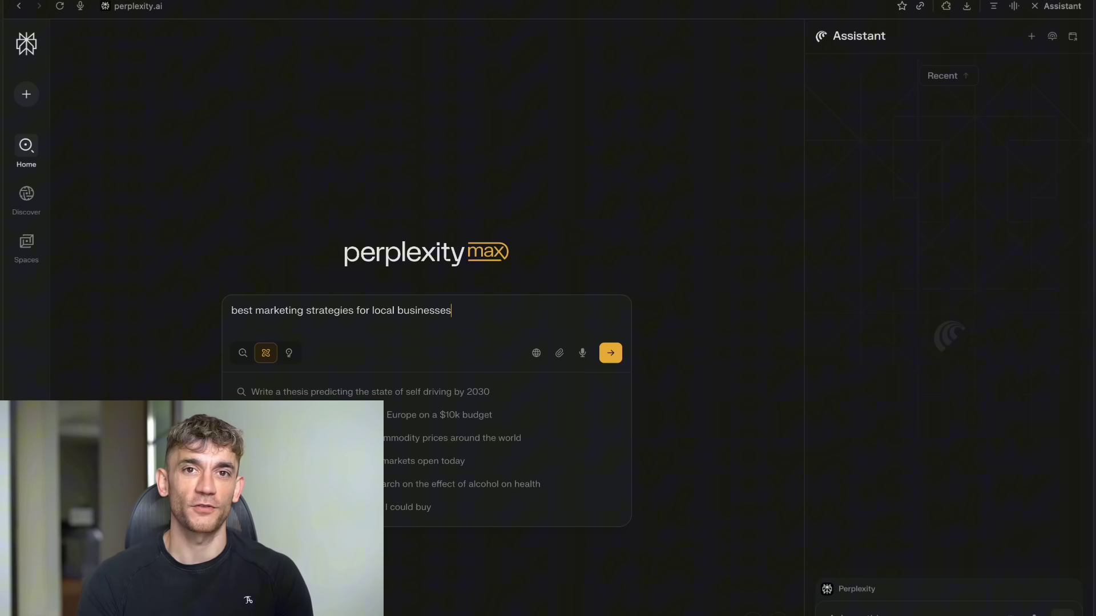
key("Return")
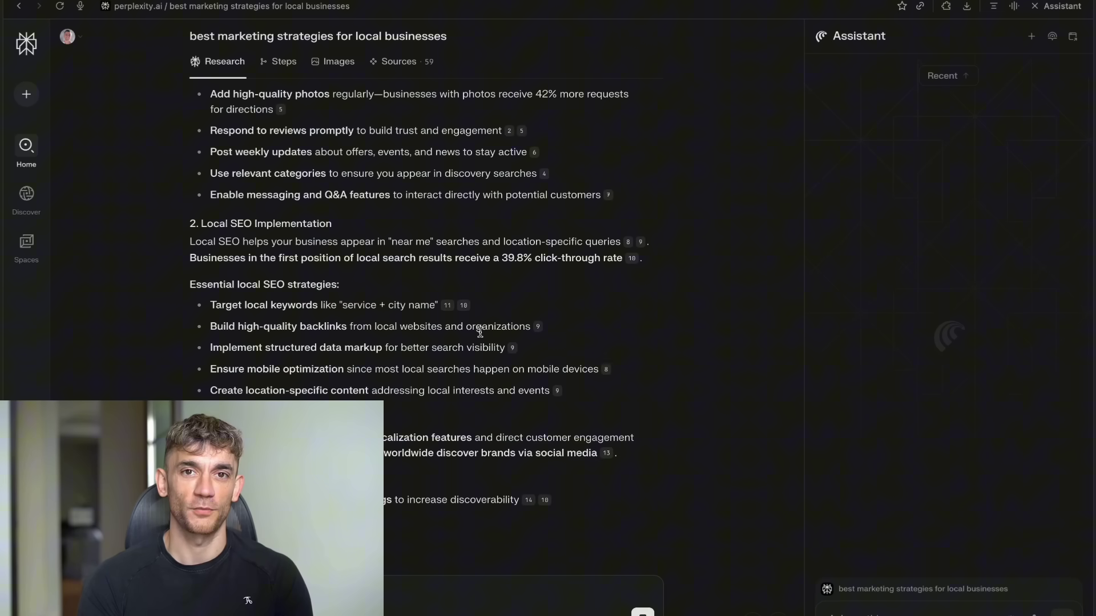
scroll(480, 333, "down", 3)
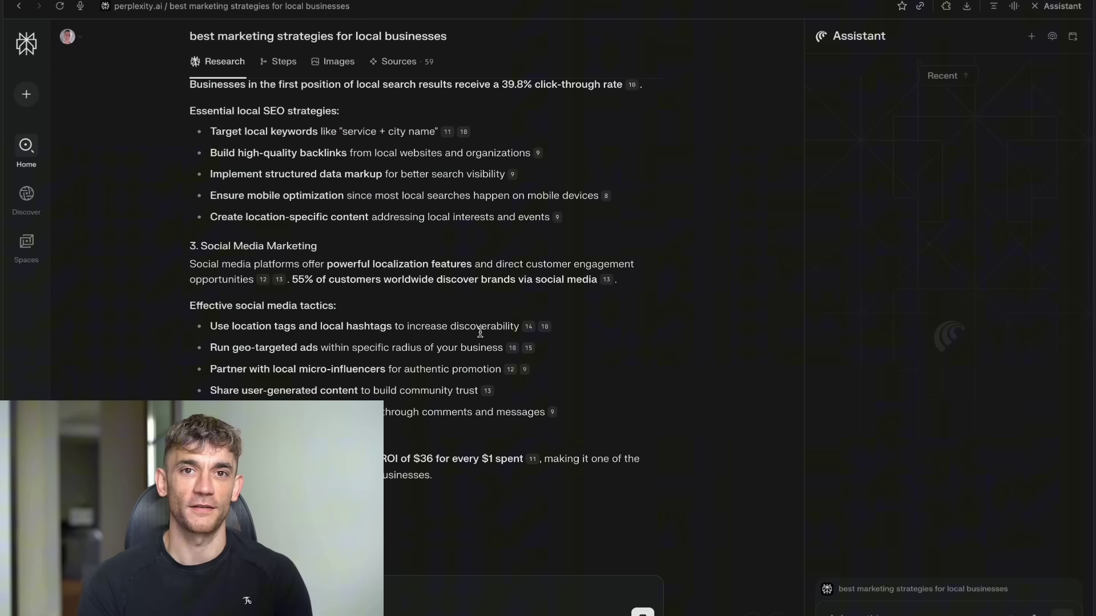
scroll(480, 332, "down", 1)
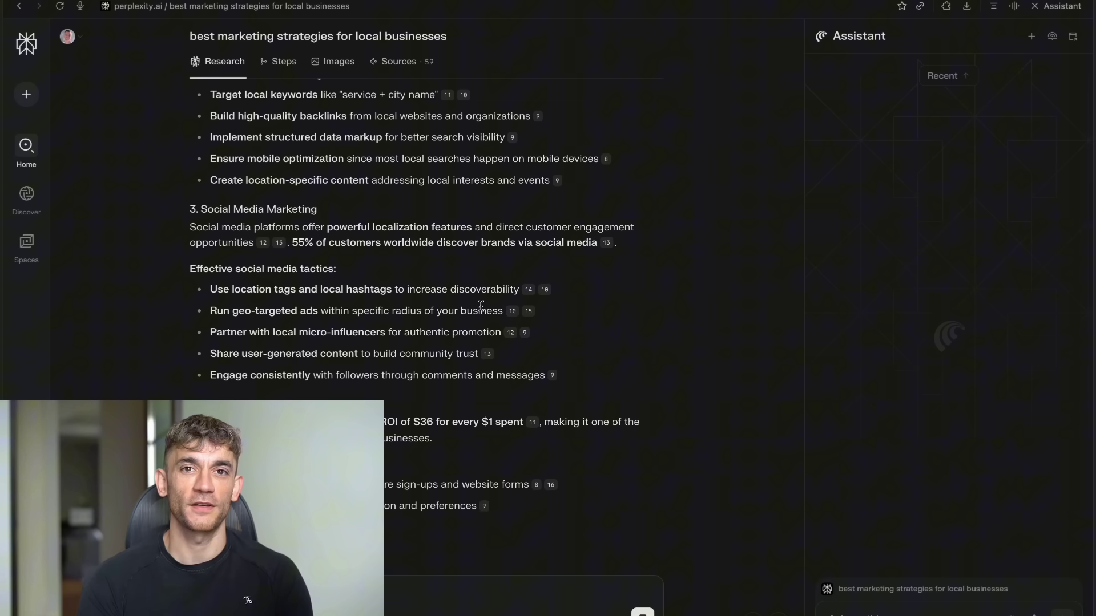
scroll(480, 306, "down", 1)
scroll(480, 308, "down", 3)
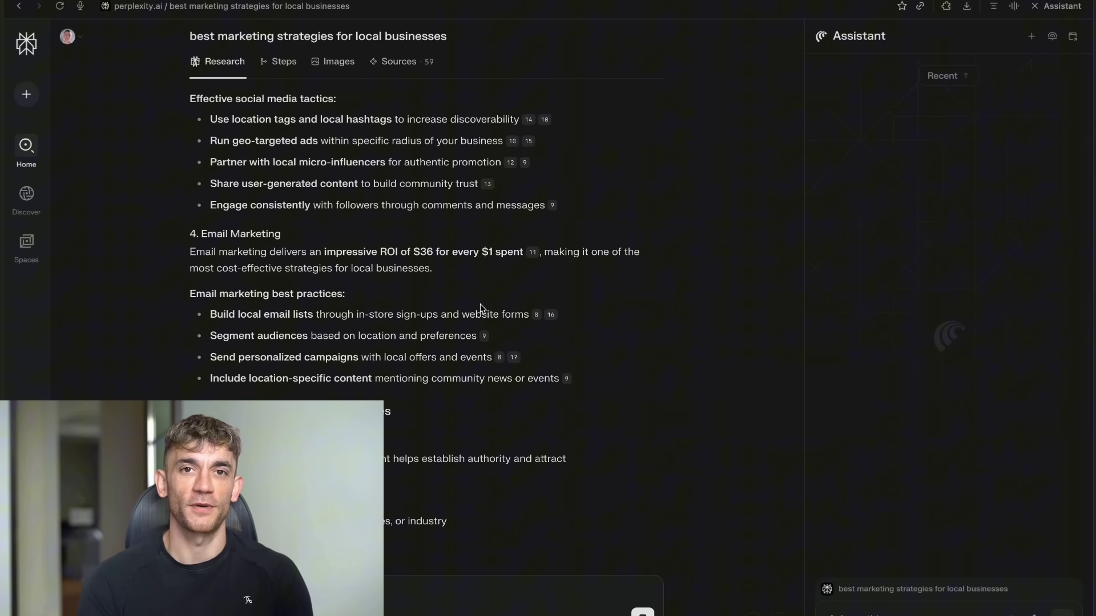
scroll(480, 308, "down", 6)
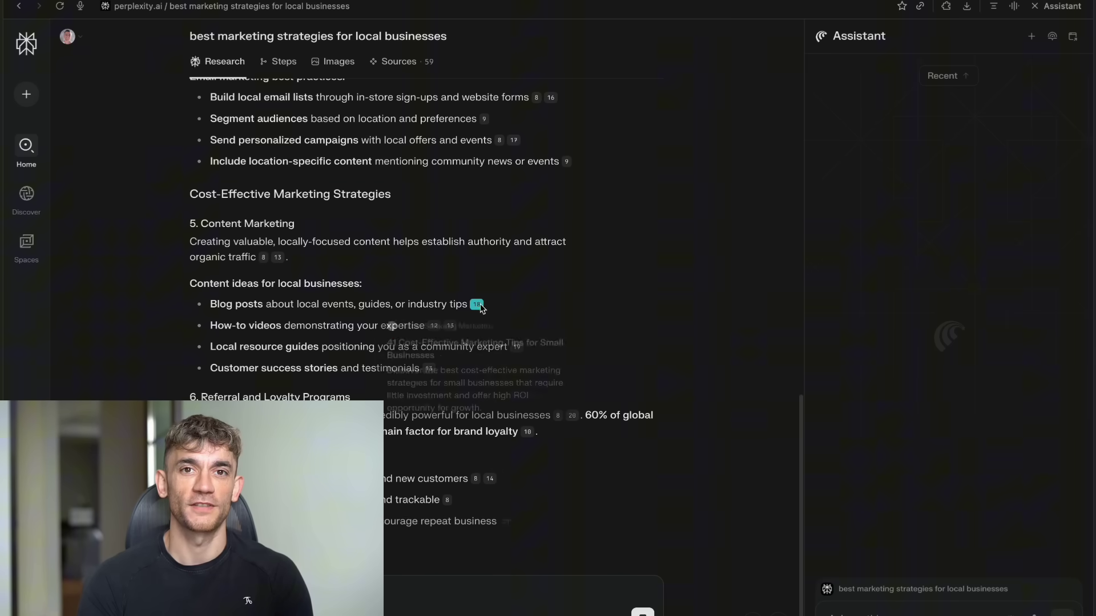
scroll(680, 429, "down", 3)
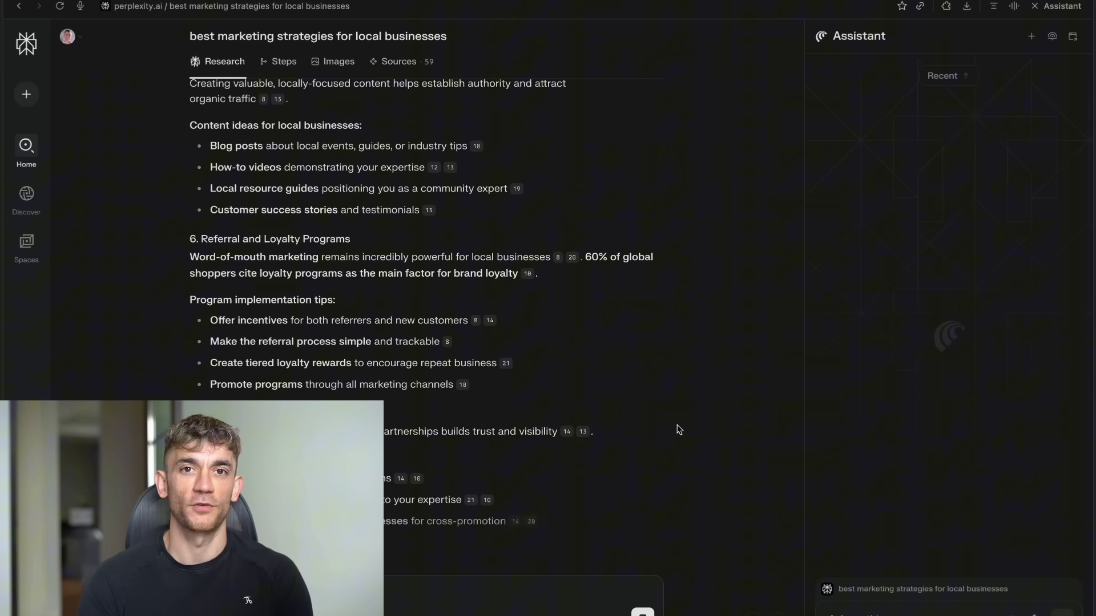
scroll(679, 429, "down", 1)
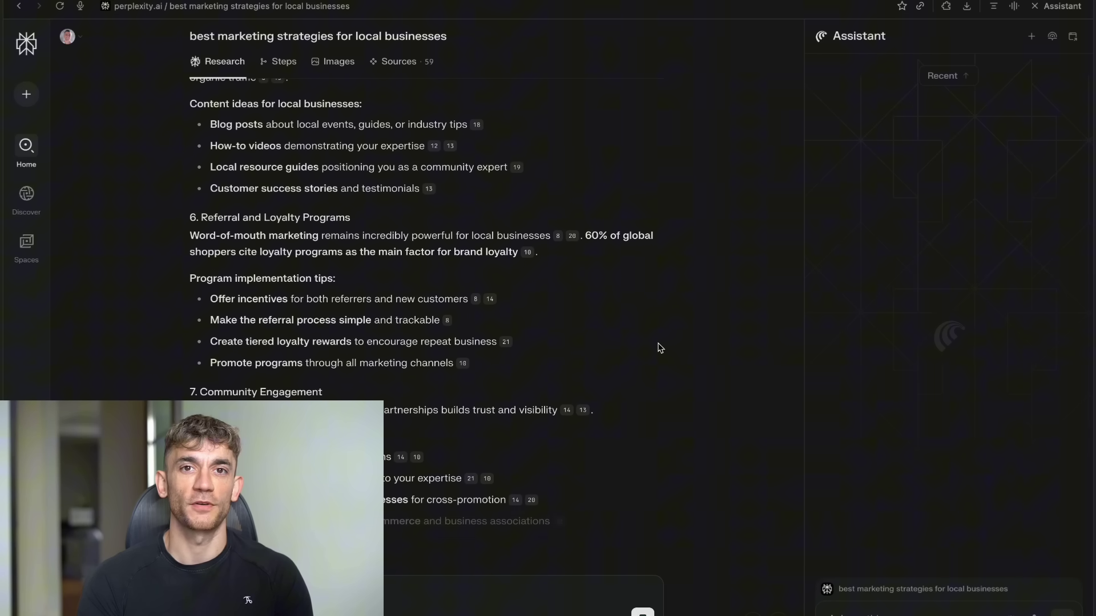
scroll(659, 348, "down", 2)
scroll(659, 348, "up", 1)
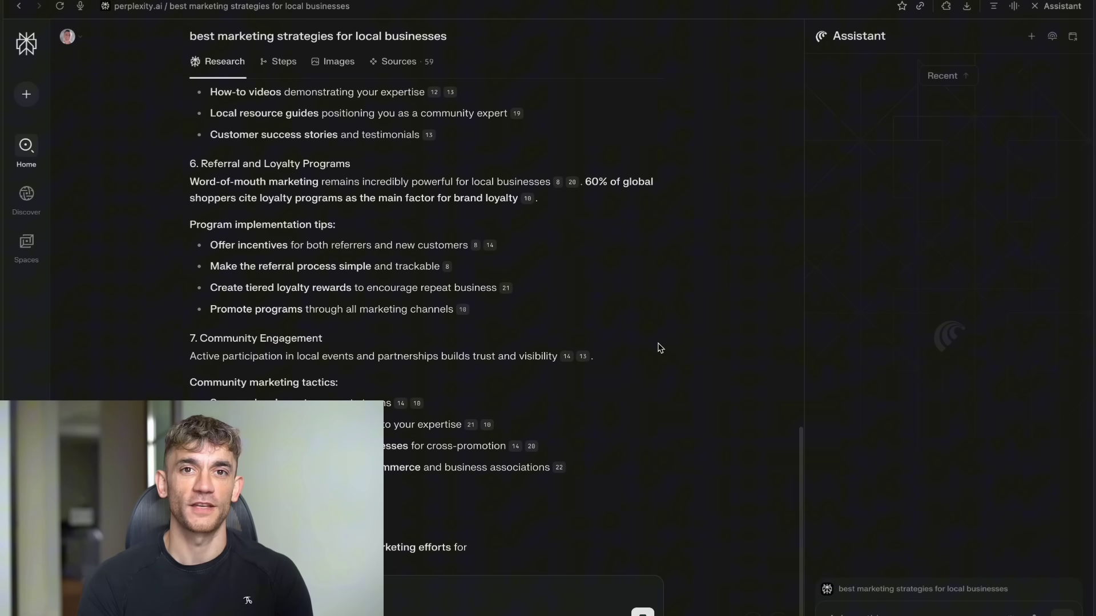
scroll(659, 348, "down", 3)
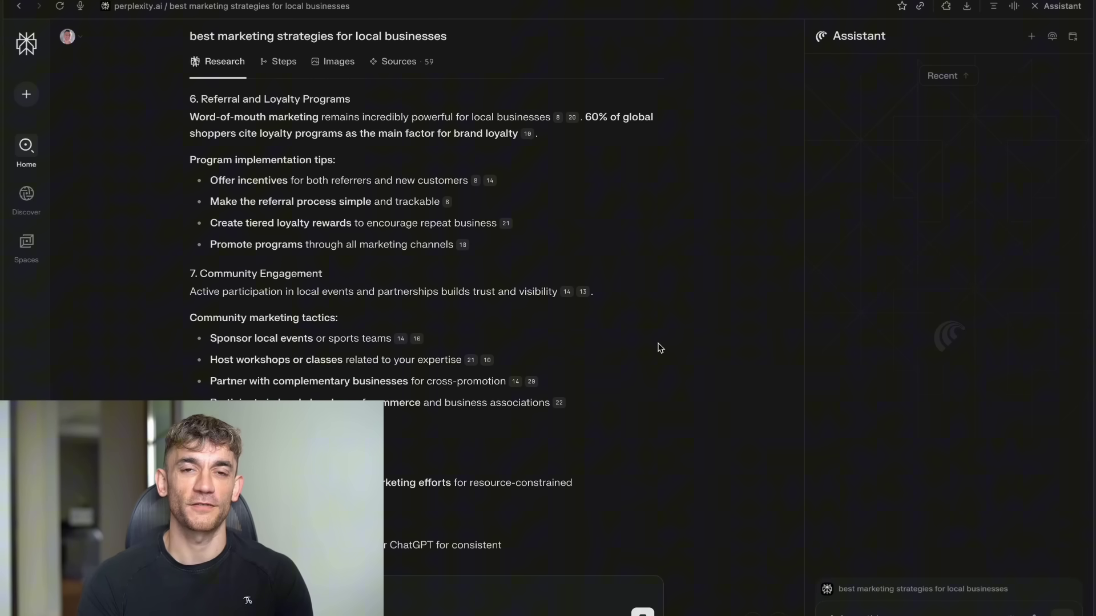
scroll(659, 348, "down", 1)
scroll(659, 349, "down", 2)
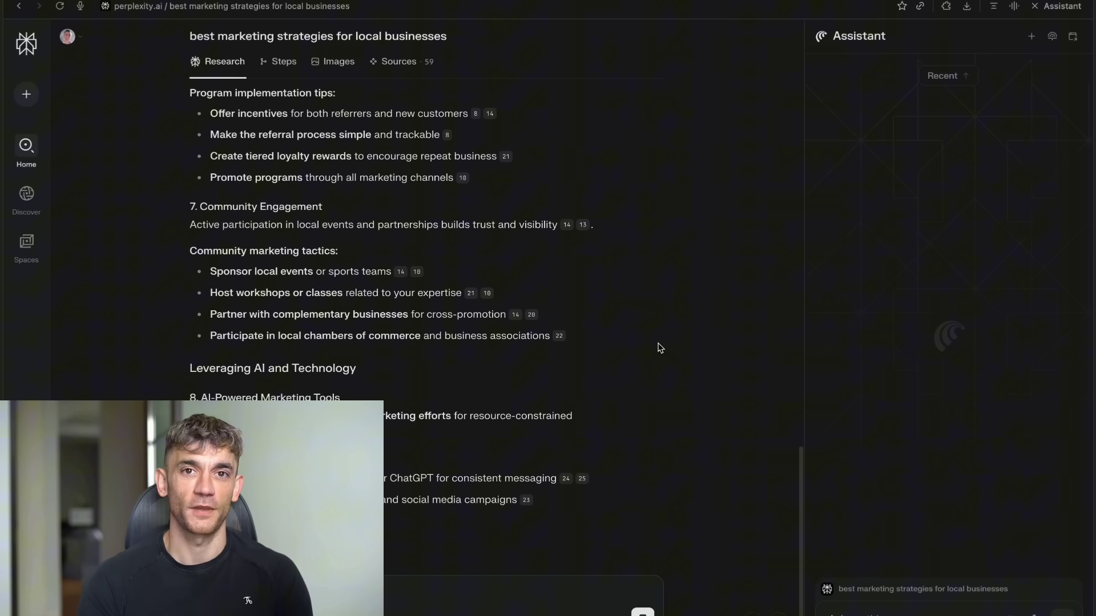
scroll(659, 348, "down", 2)
scroll(659, 348, "down", 2)
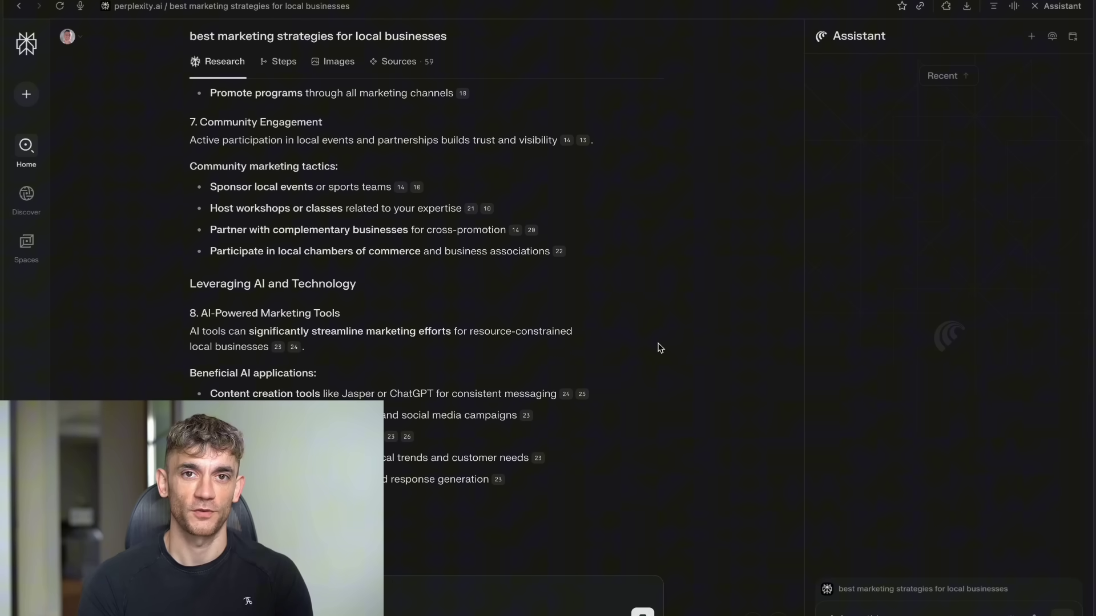
scroll(659, 348, "up", 1)
scroll(659, 349, "down", 2)
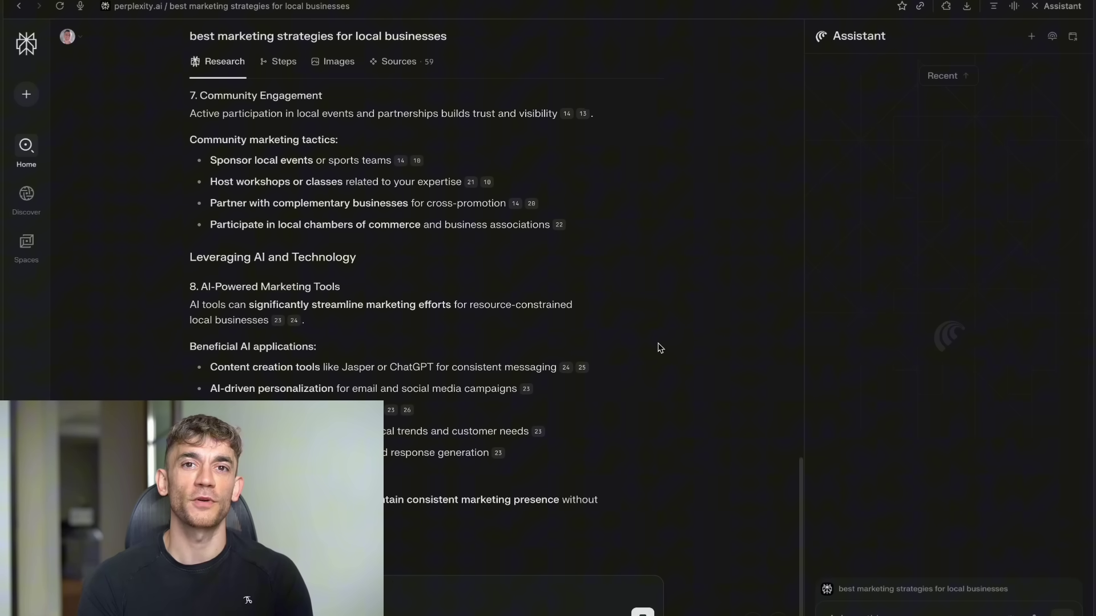
scroll(659, 348, "down", 2)
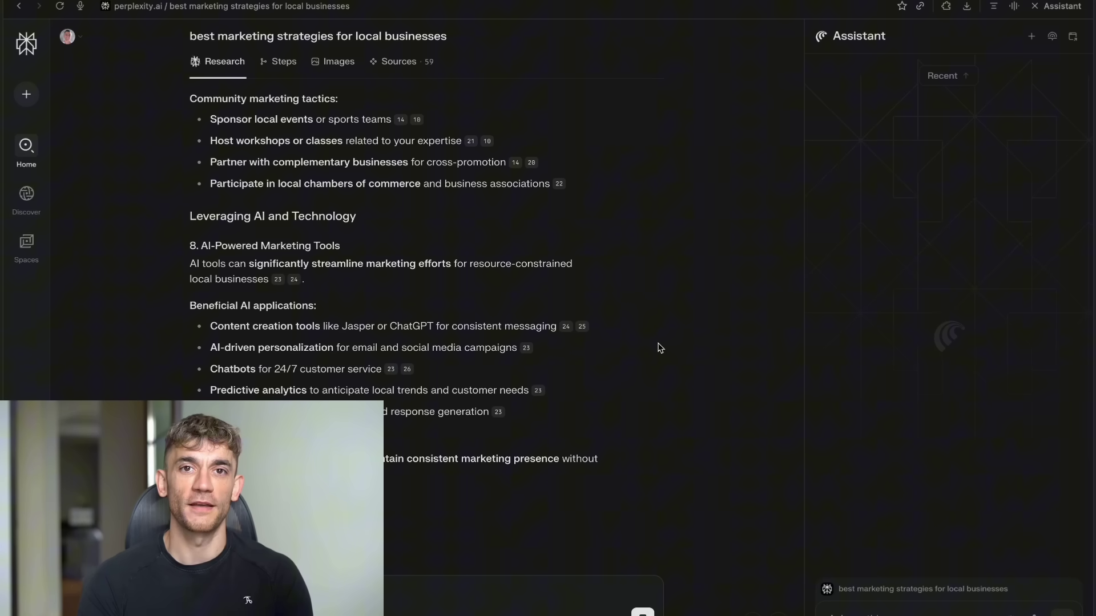
scroll(659, 348, "down", 5)
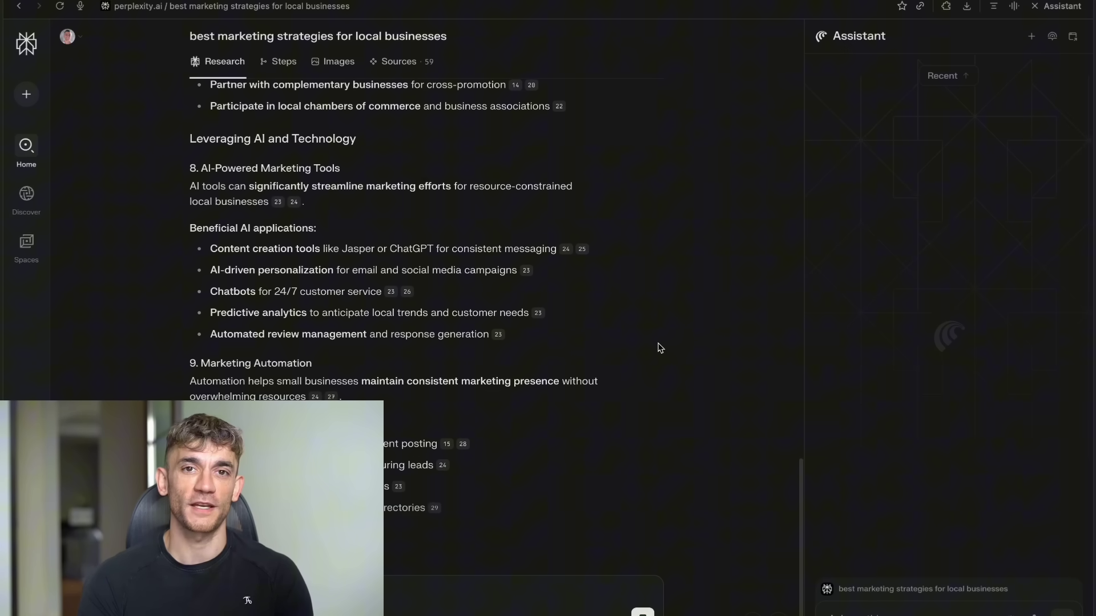
scroll(660, 348, "down", 1)
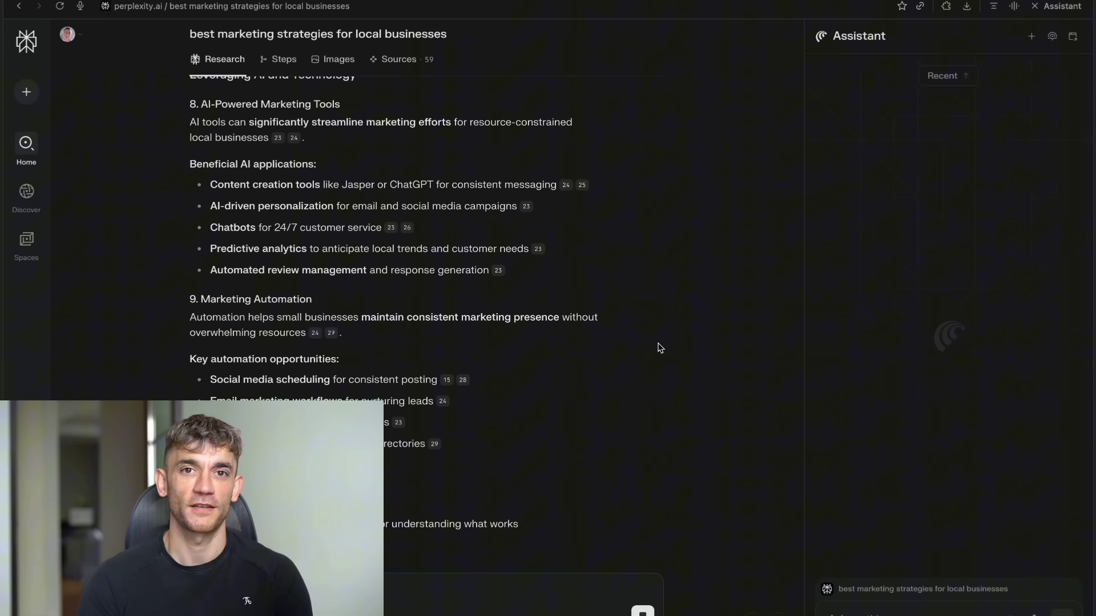
scroll(660, 348, "down", 3)
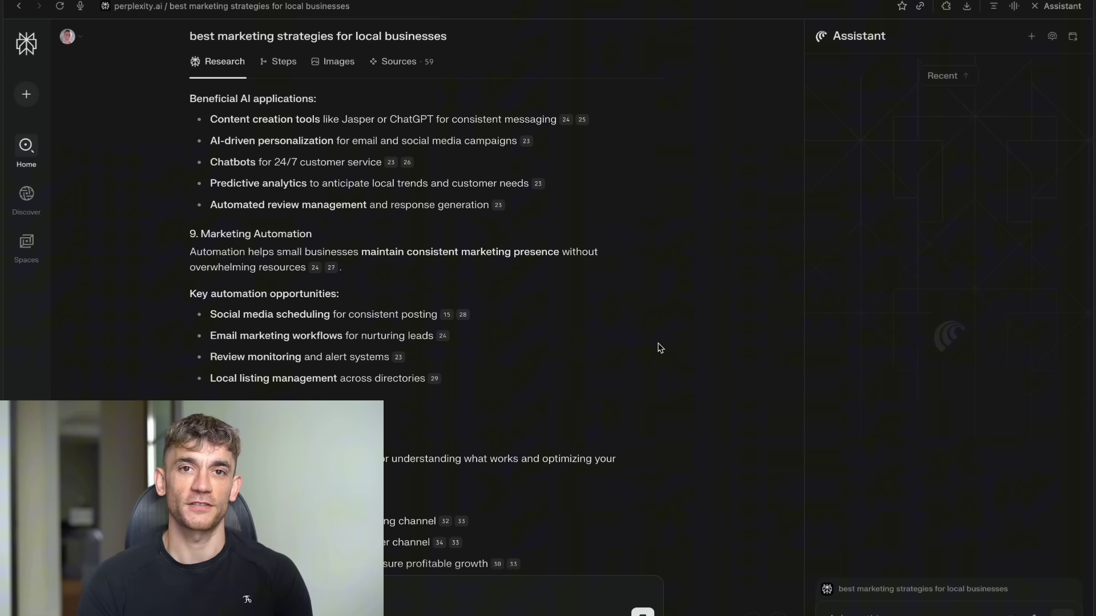
scroll(659, 348, "down", 10)
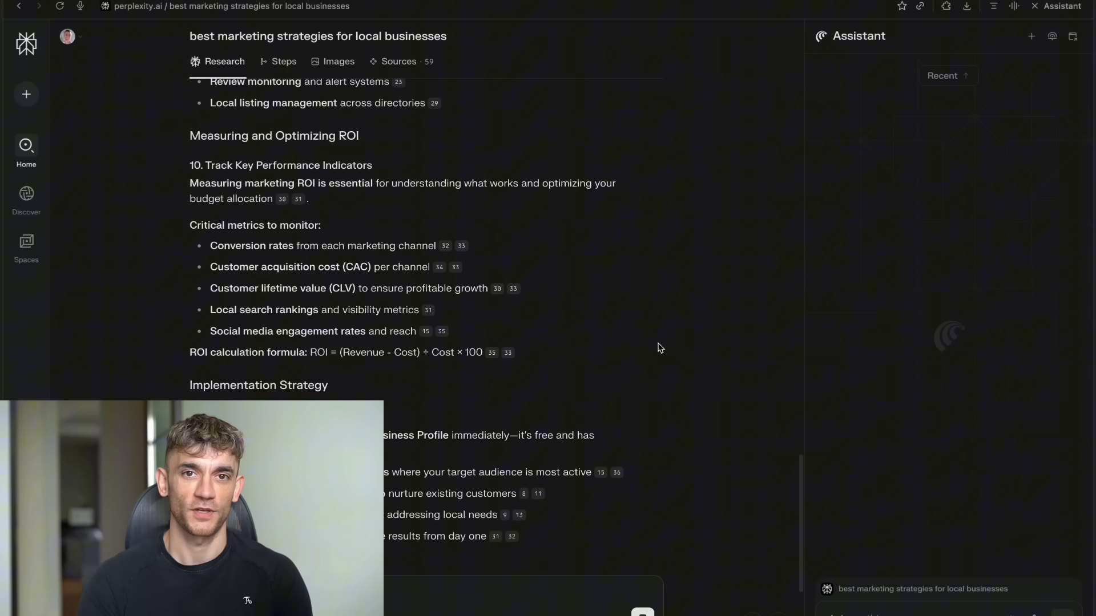
scroll(660, 348, "down", 10)
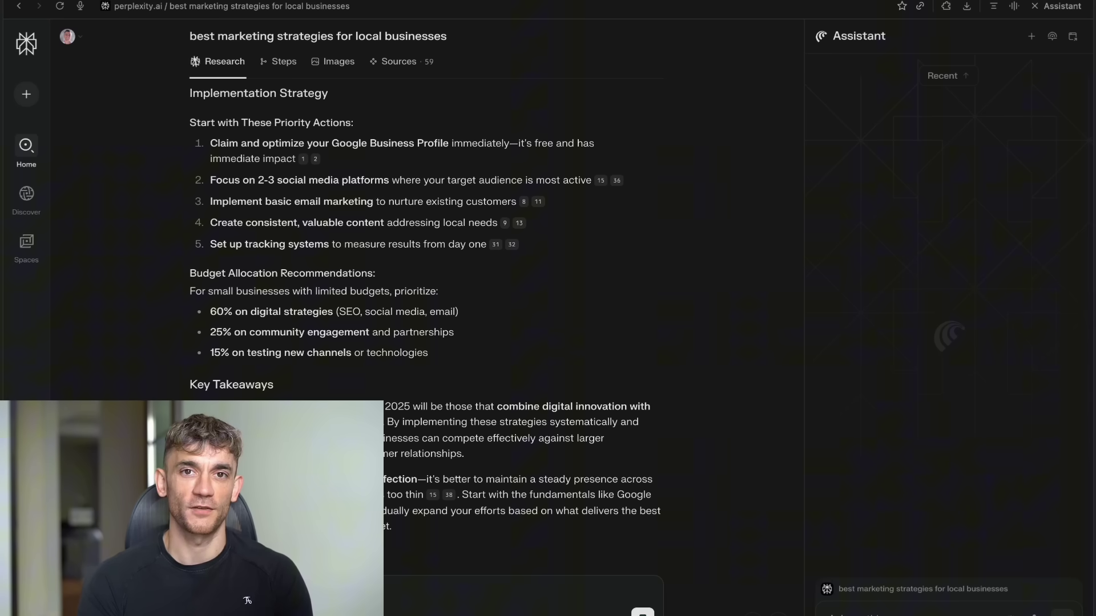
Step: Look through the Steps behind the local-business marketing report, then show its Images results
scroll(247, 600, "up", 15)
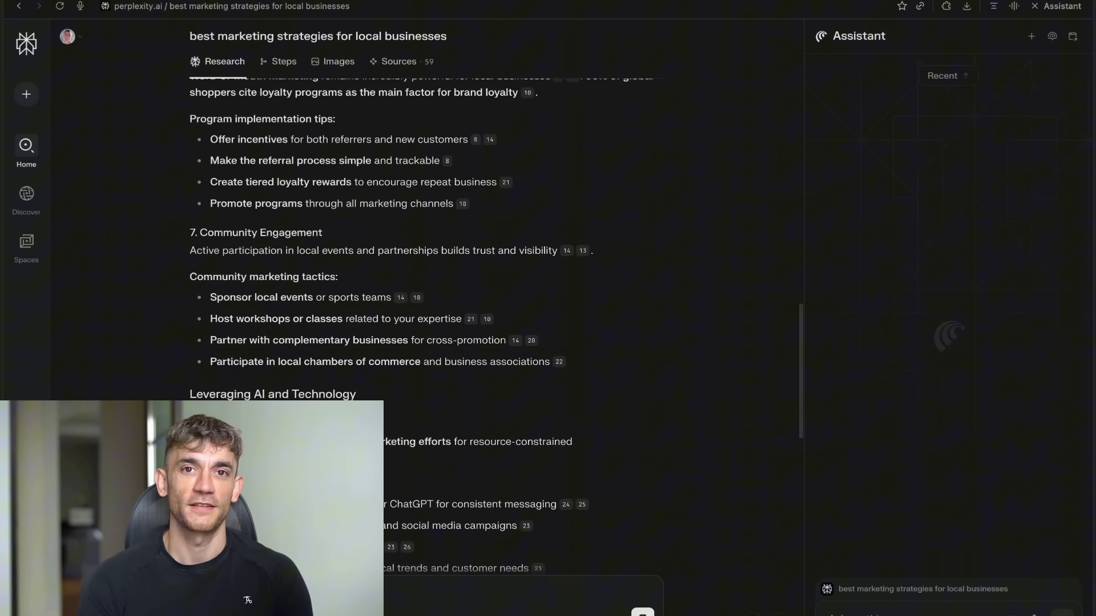
scroll(247, 601, "up", 10)
scroll(585, 465, "up", 10)
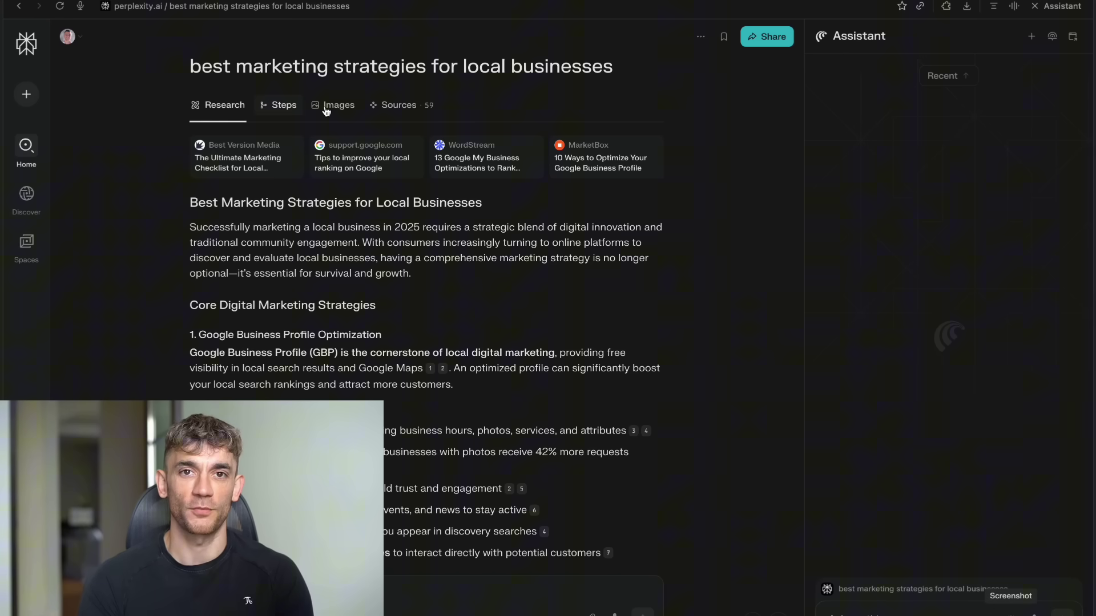
left_click(278, 105)
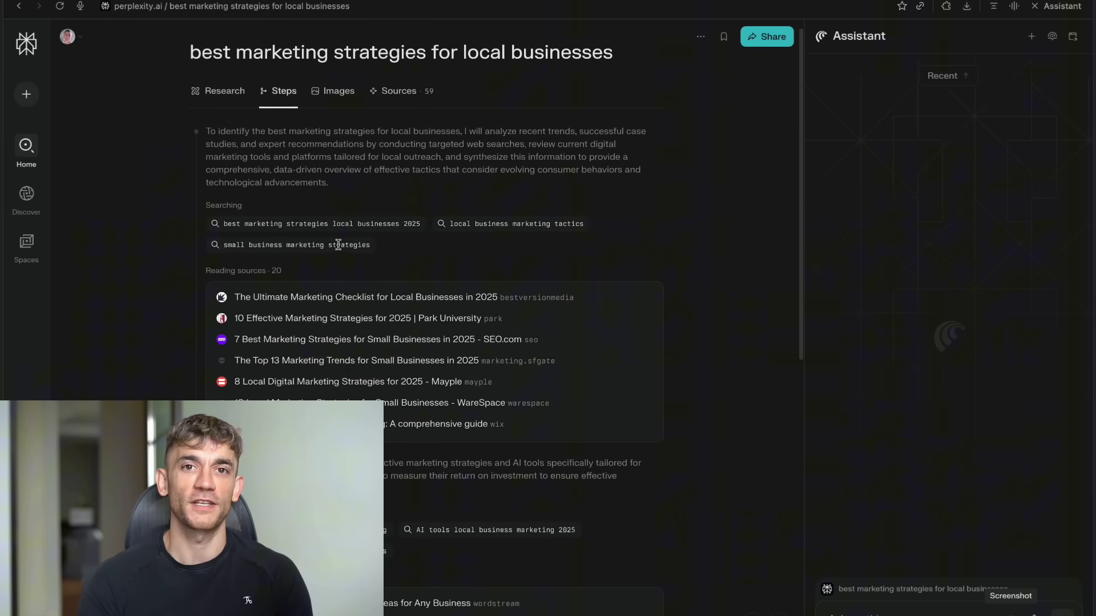
scroll(343, 246, "down", 10)
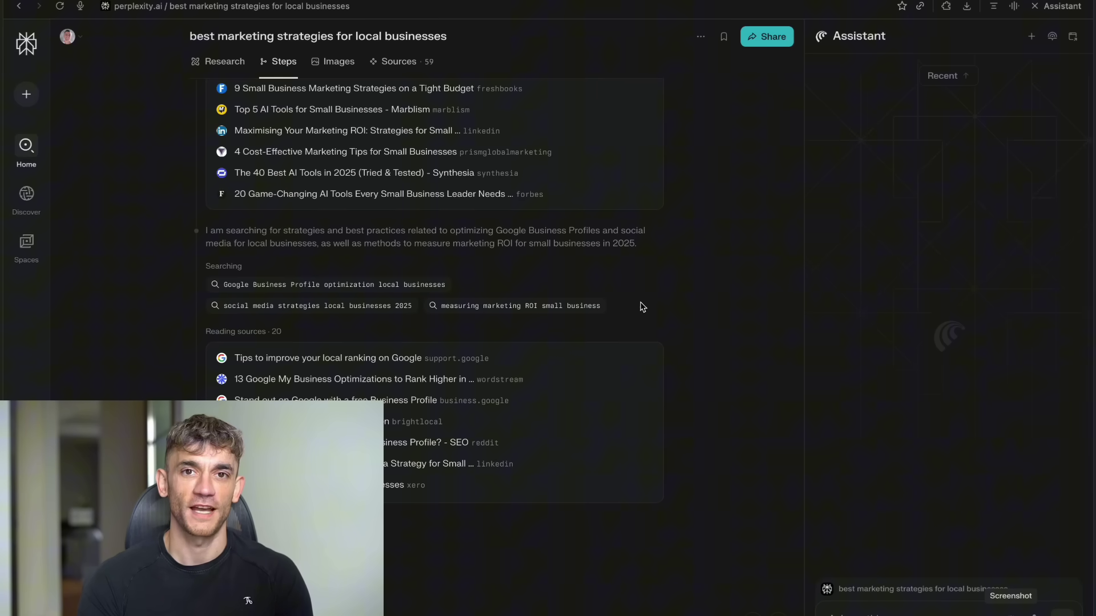
scroll(639, 299, "up", 10)
left_click(338, 106)
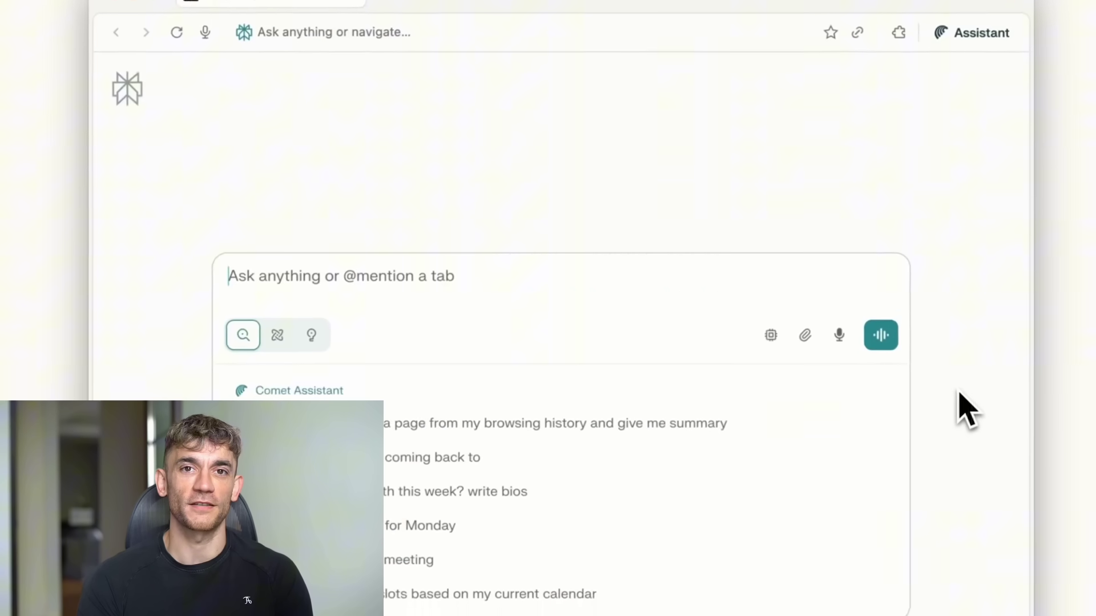
Step: Ask the assistant to build an Instacart cart from Walmart for butter chicken and chicken cobb salad
type("Put together a grocery cart o")
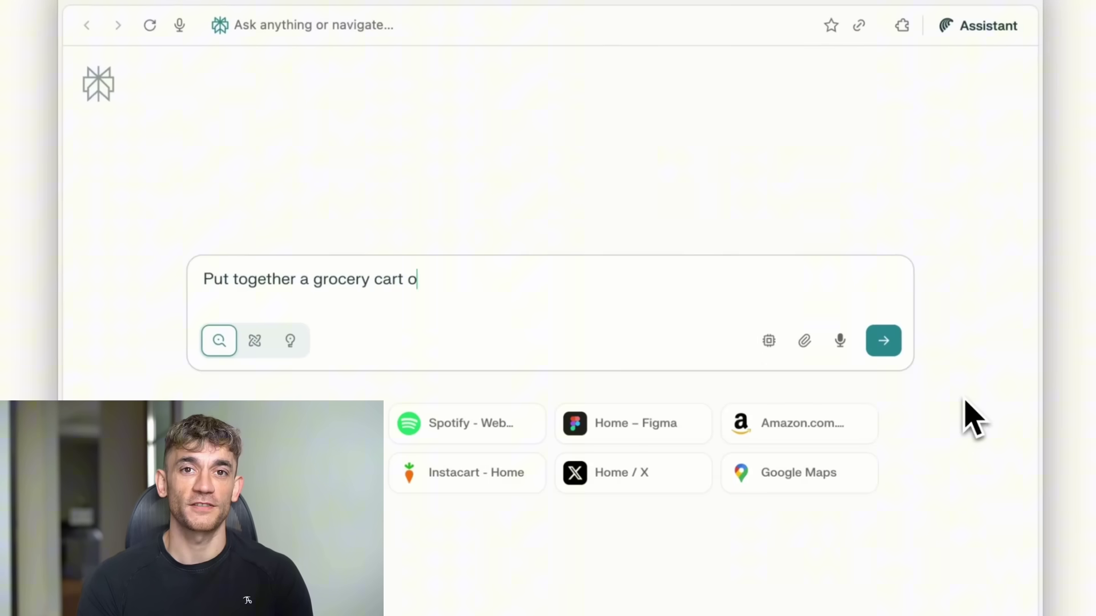
type("n Instacart for me from Walmart. I want to make")
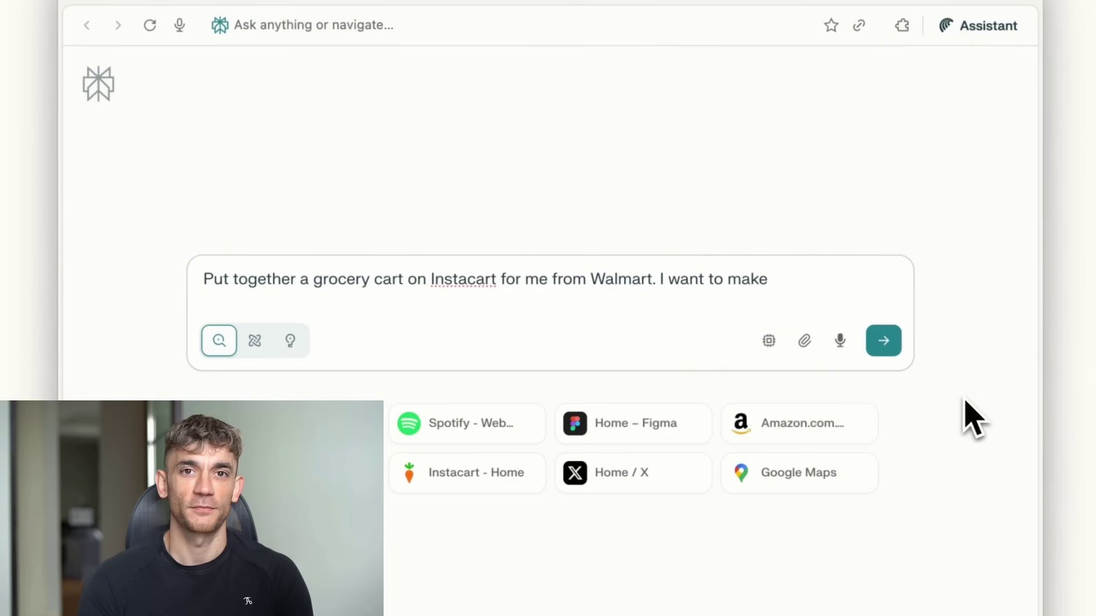
type(" butter chicken and chicken cobb salad.")
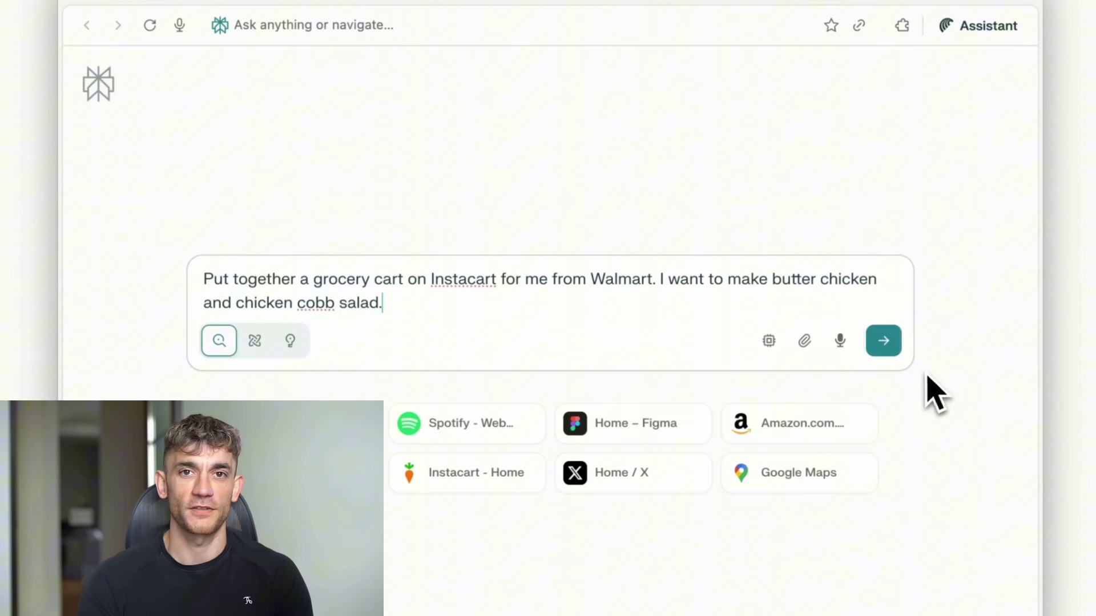
left_click(884, 341)
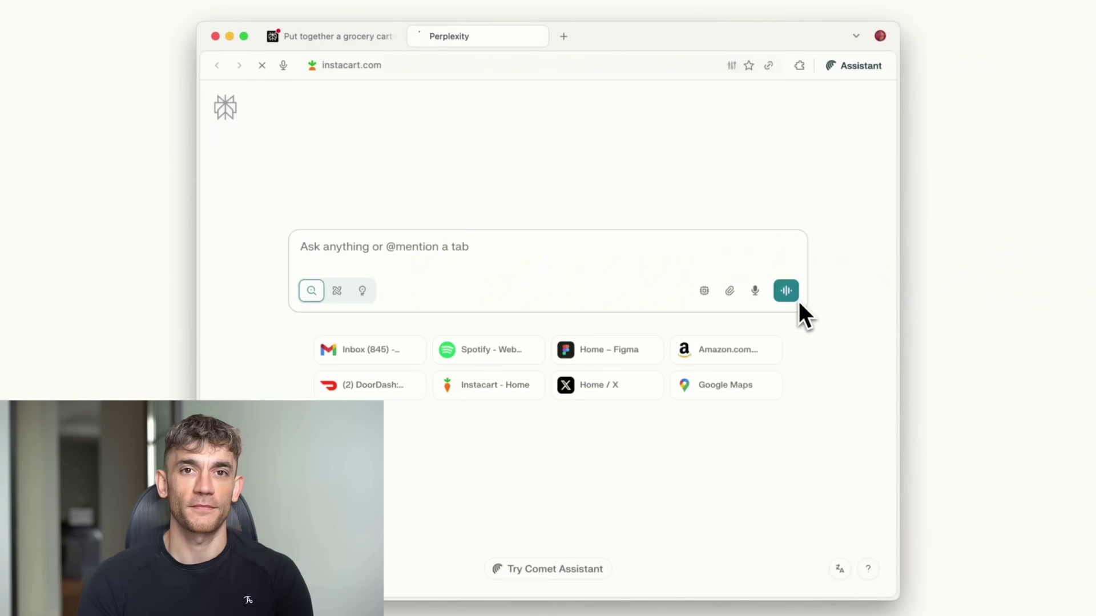
Step: Open the Personal Walmart Cart from the Instacart carts list
left_click(874, 108)
left_click(819, 280)
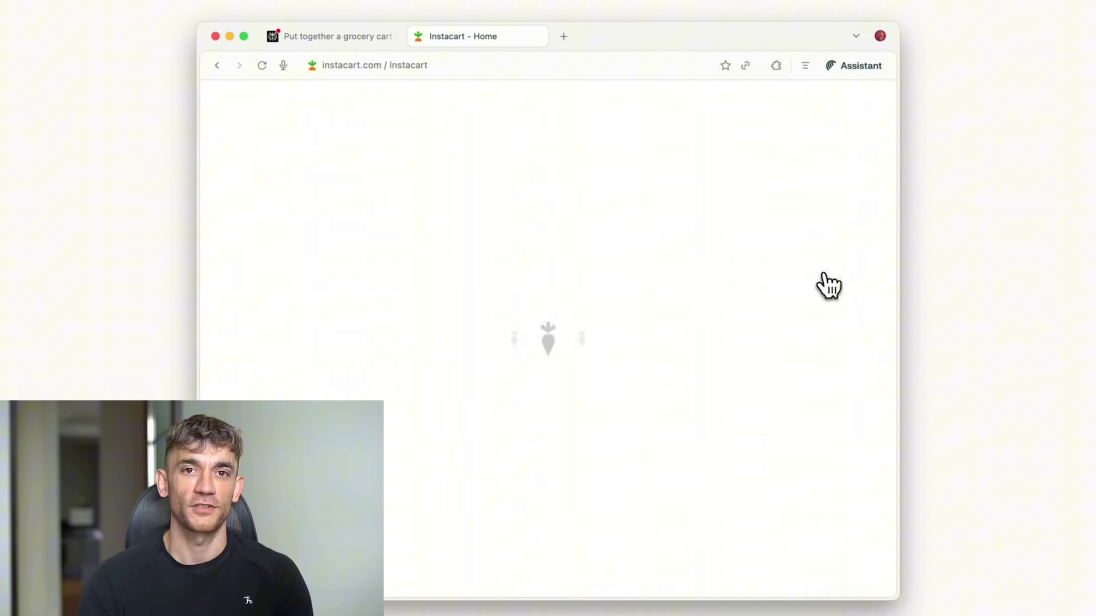
left_click(870, 111)
scroll(804, 269, "down", 10)
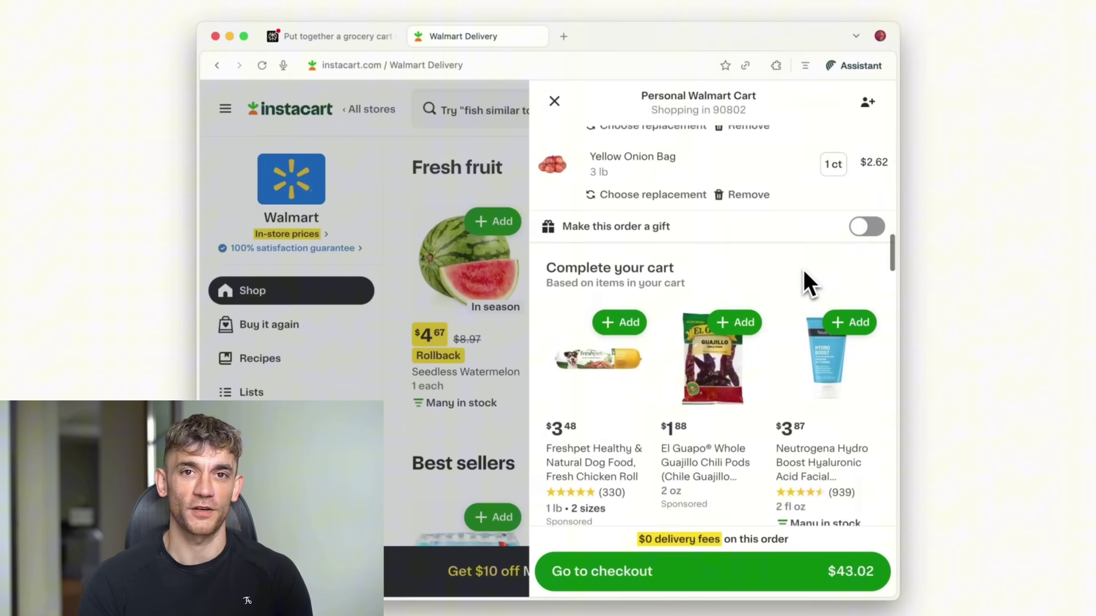
Step: Ask the assistant for recipes that use the exact ingredients in the cart
left_click(844, 63)
type("Give me recipies f")
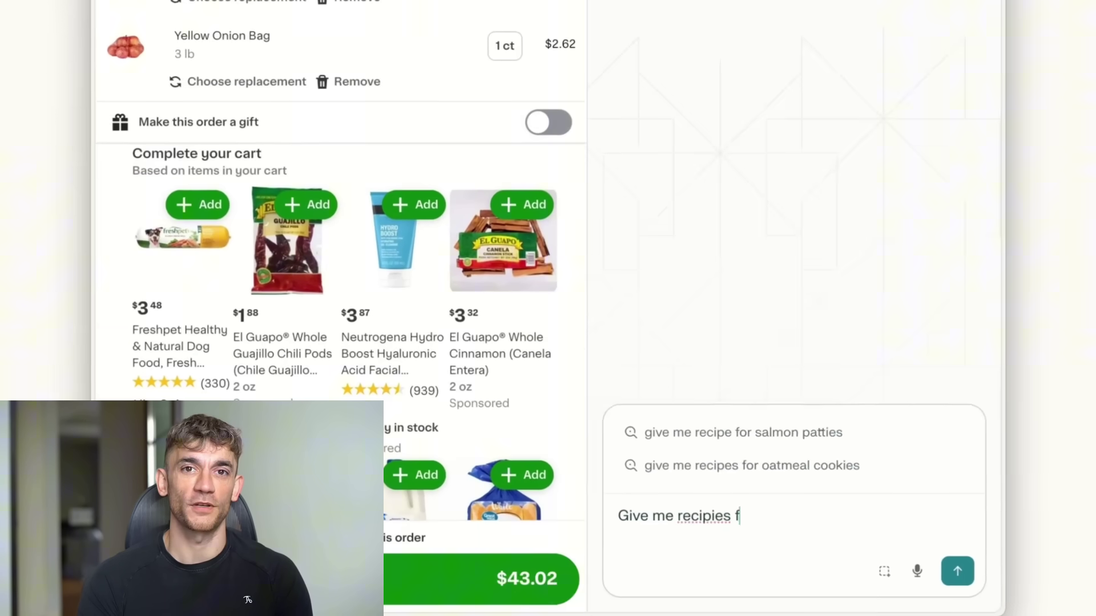
type("or both that use the exact ingredients in my cart")
key("Return")
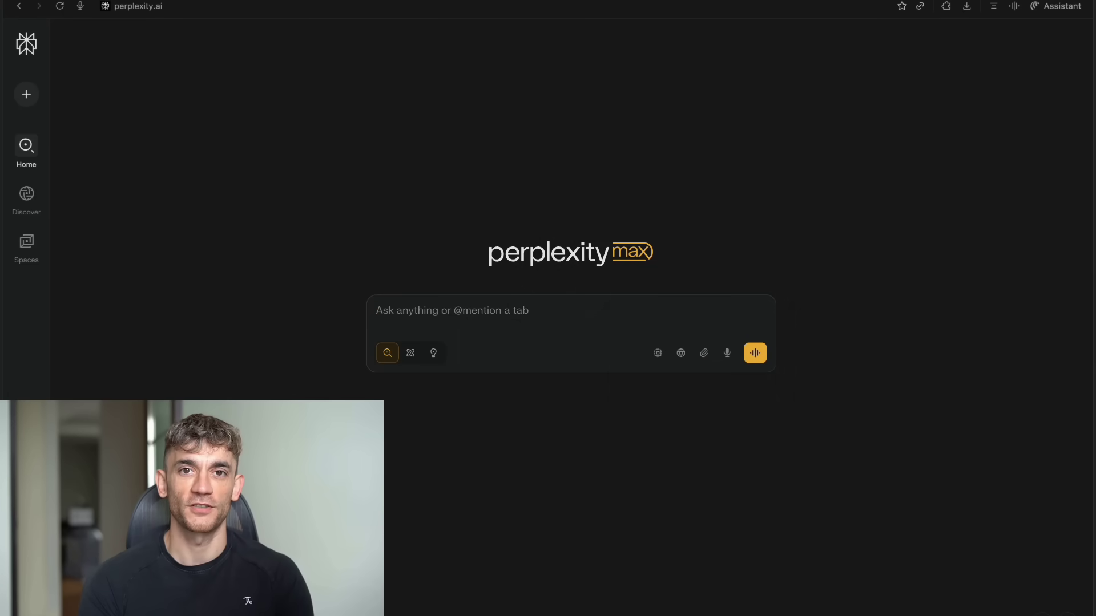
mouse_move(30, 103)
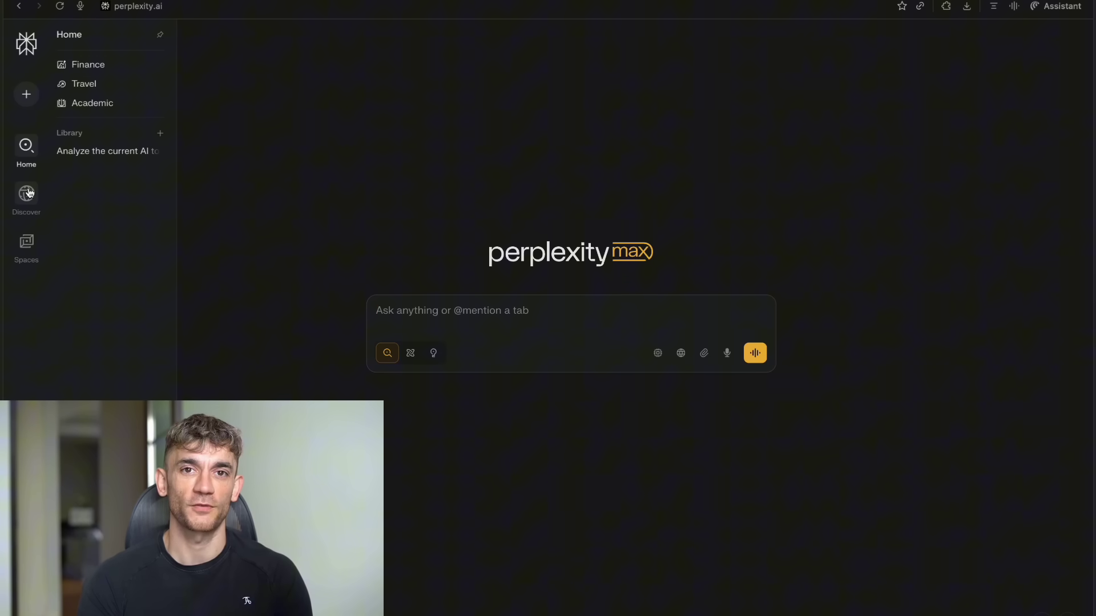
Step: In Search mode, ask for the most effective 2025 local SEO strategies for service-based businesses
left_click(396, 318)
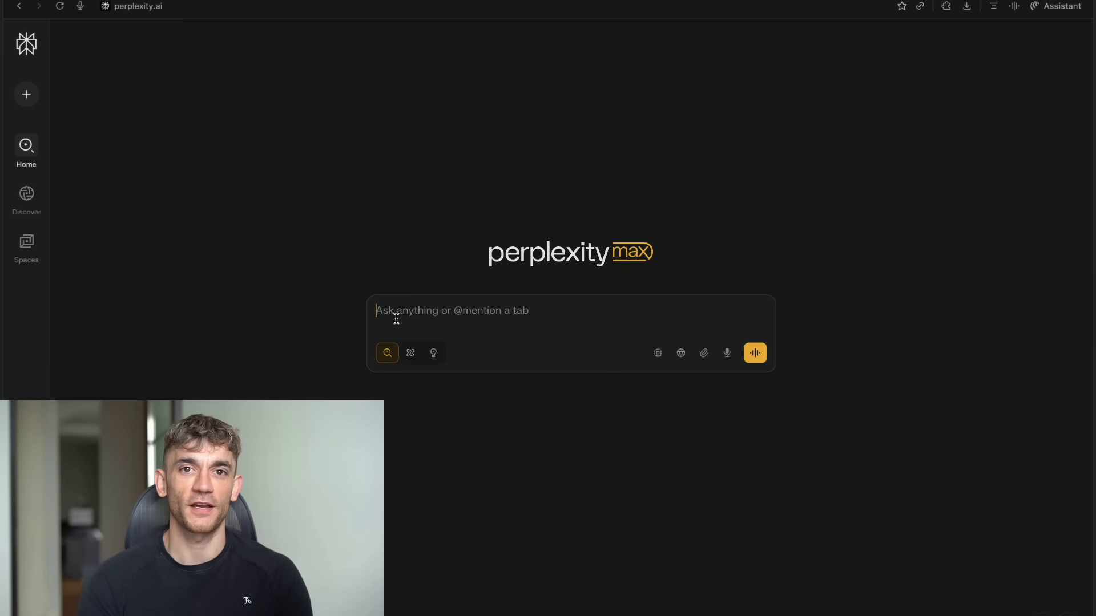
left_click(415, 354)
left_click(434, 353)
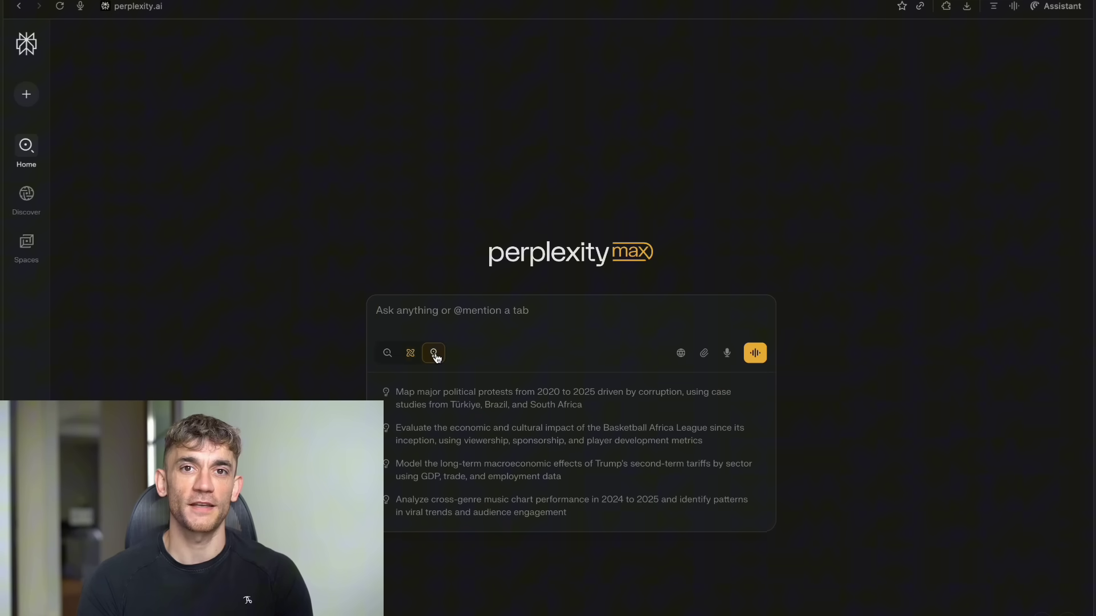
left_click(388, 354)
type("Research the most effective local SEO strategies for service-based businesses in 2025. What are the latest Google algorithm updates affecting local search? What tools and techniques are working best? Include case studies of successful local businesses and specific implementation steps. Focus on strategies that agencies can implement for clients.")
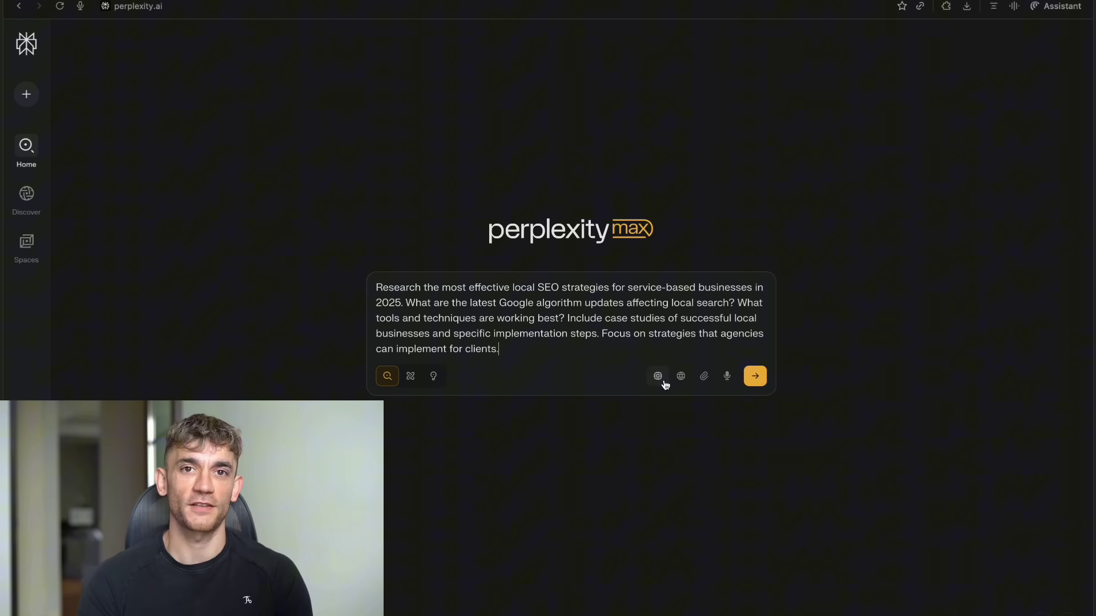
left_click(762, 382)
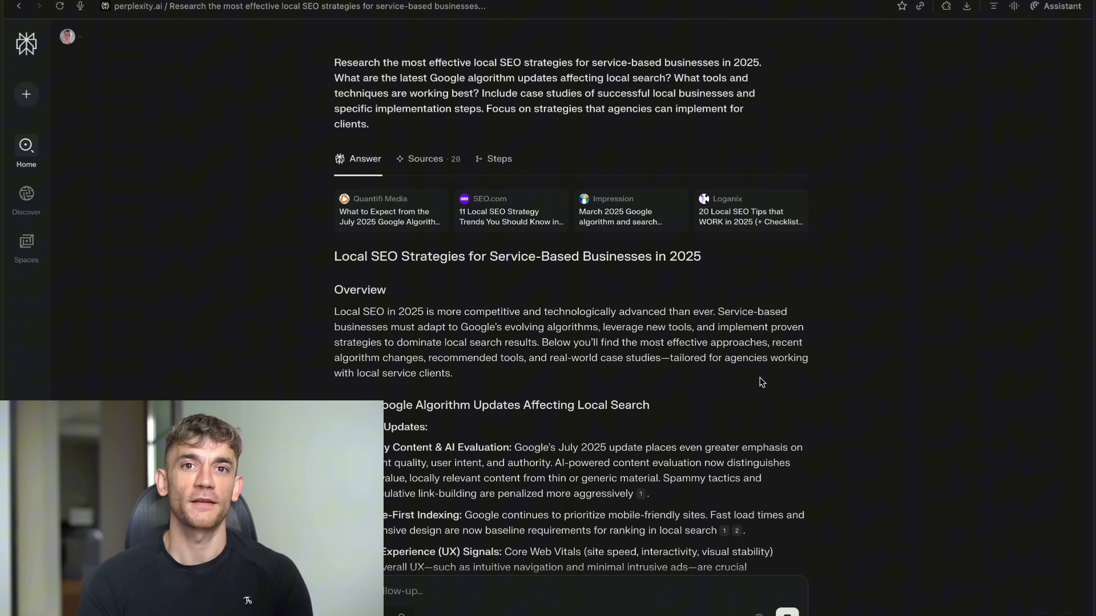
scroll(766, 264, "down", 5)
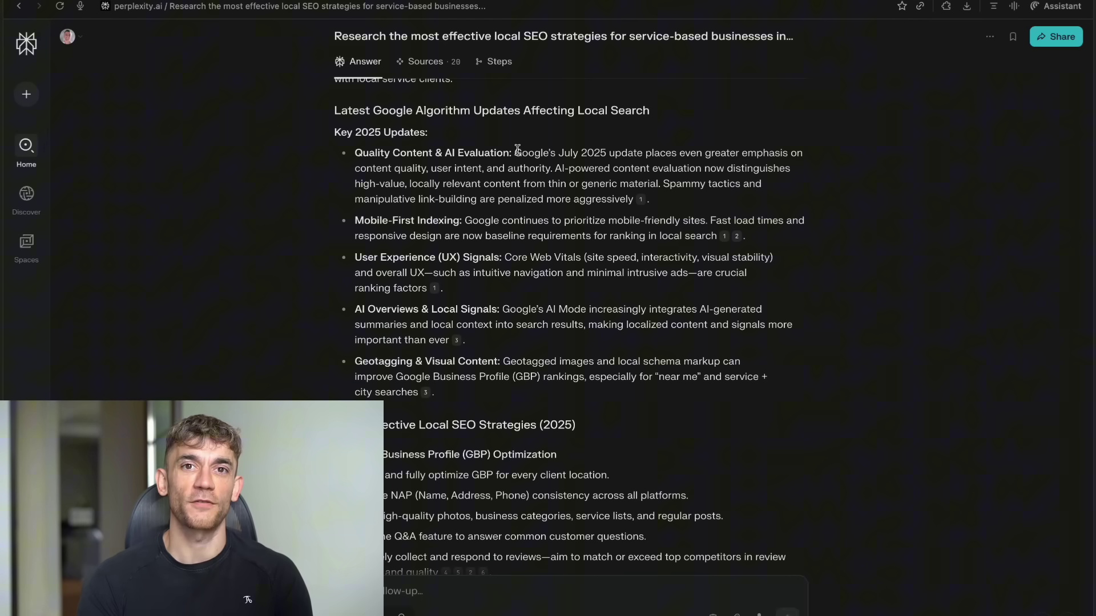
left_click(662, 197)
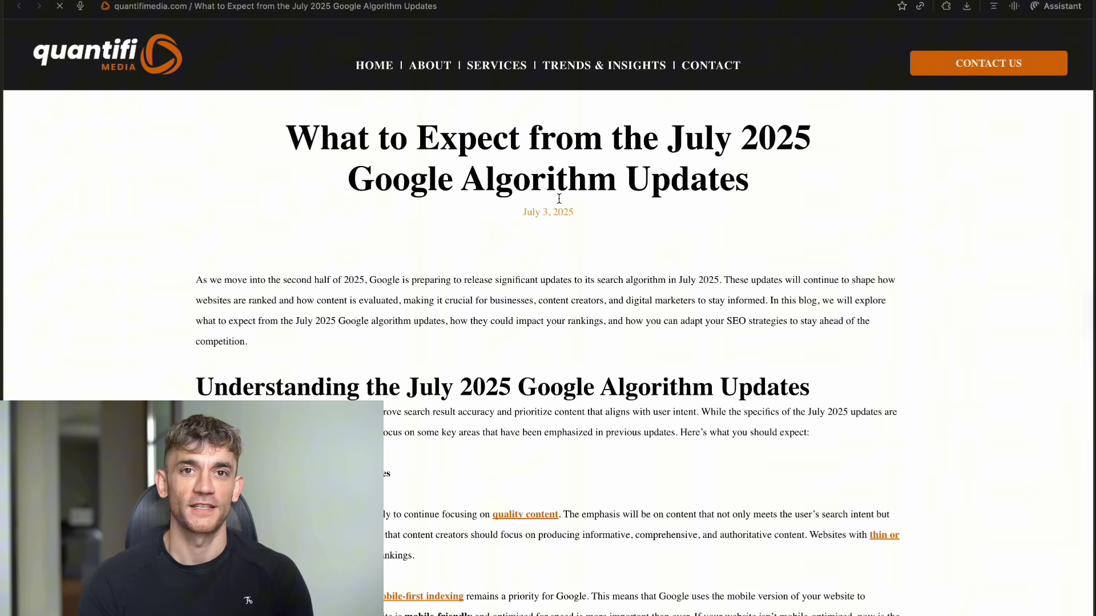
scroll(539, 185, "down", 2)
scroll(539, 190, "down", 2)
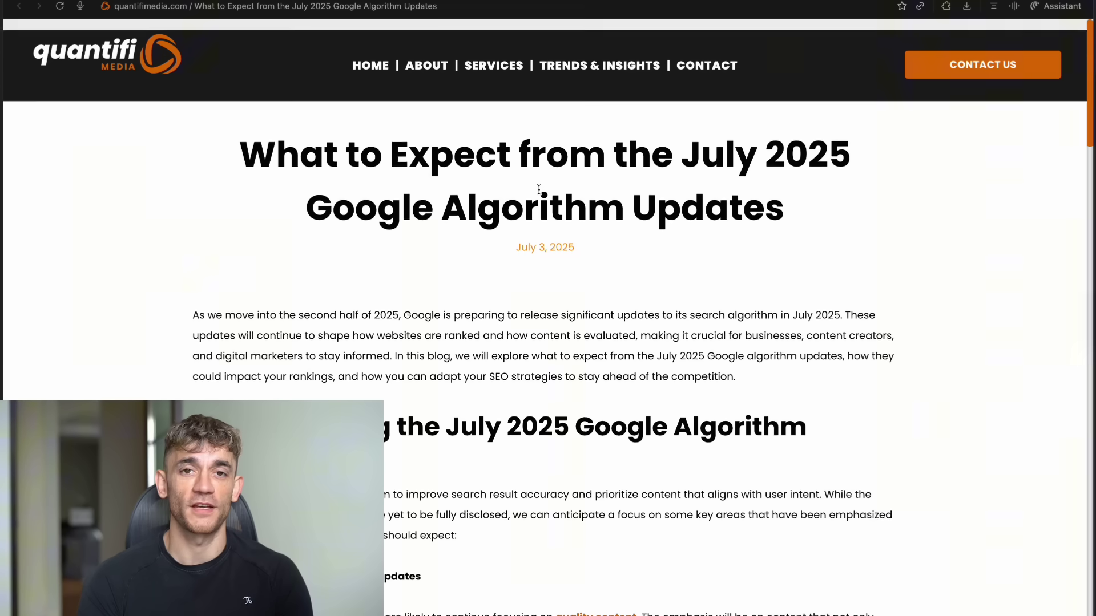
scroll(539, 189, "down", 12)
scroll(539, 190, "down", 15)
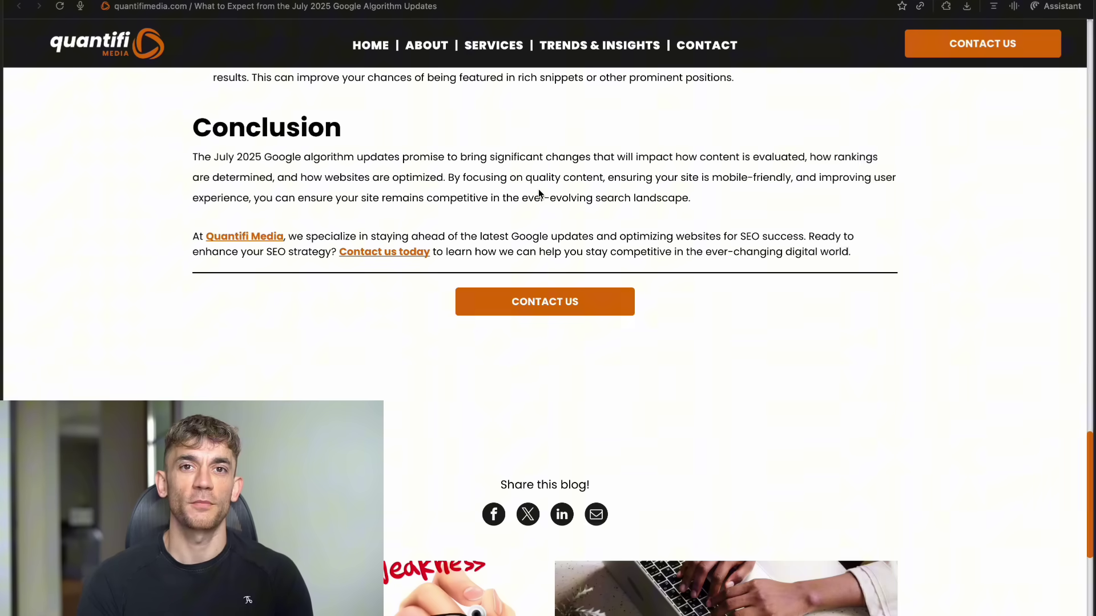
key("super+bracketleft")
Step: Scroll down to the Case Studies and start a follow-up search on Edelweiss Bakery (Florida)
scroll(779, 351, "down", 5)
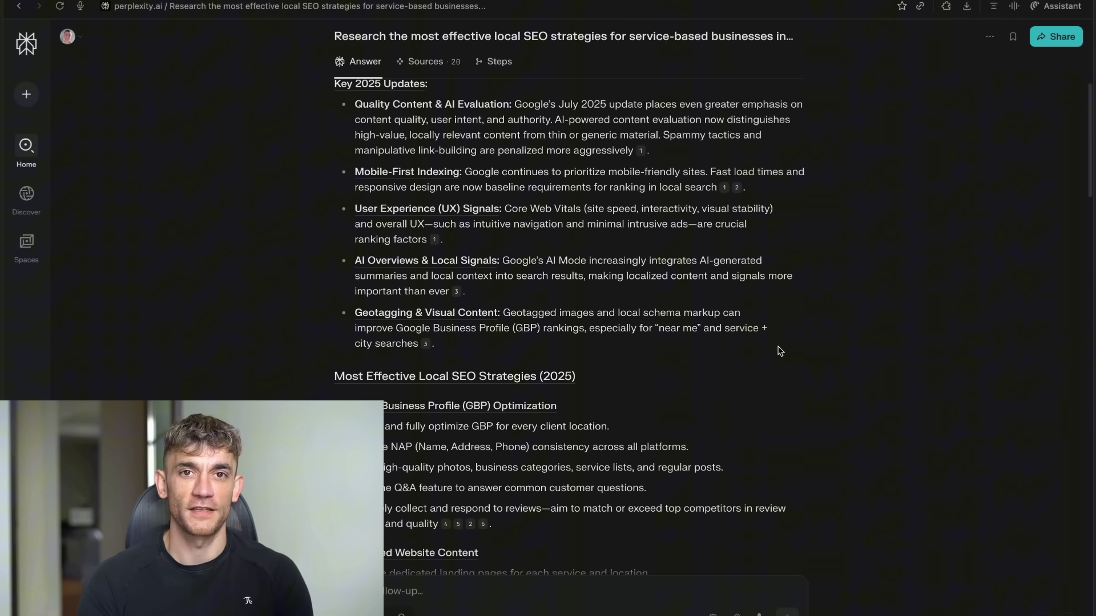
scroll(825, 355, "down", 1)
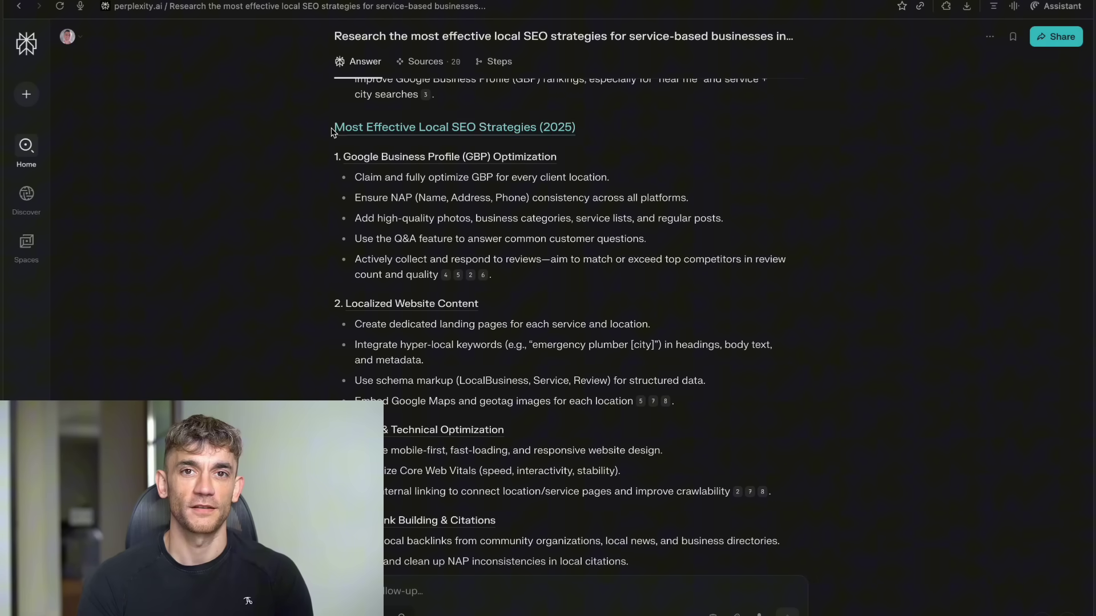
scroll(532, 226, "down", 1)
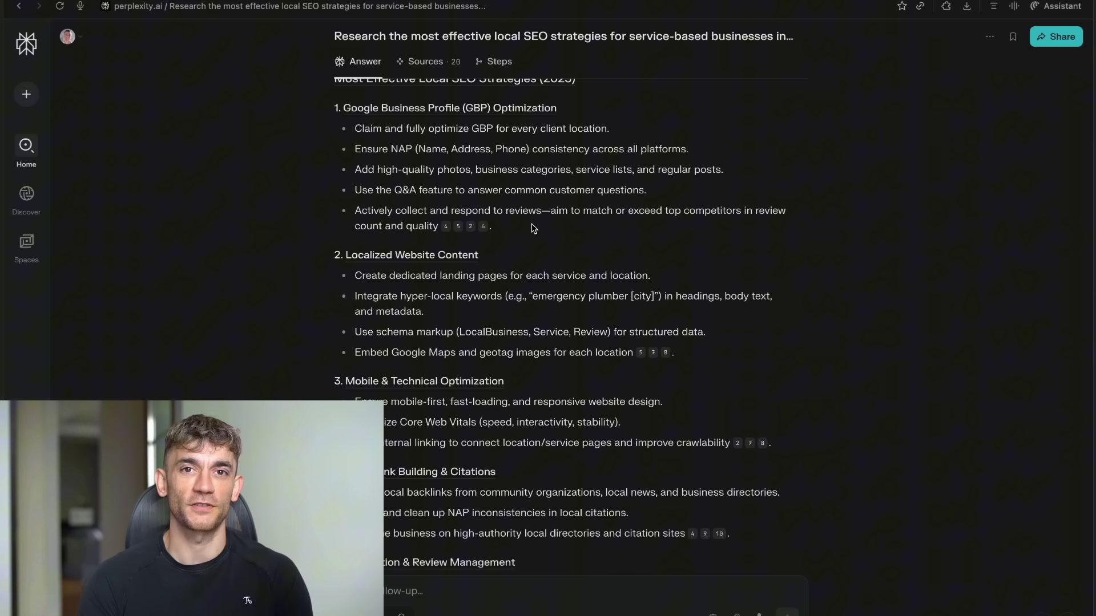
scroll(532, 228, "down", 2)
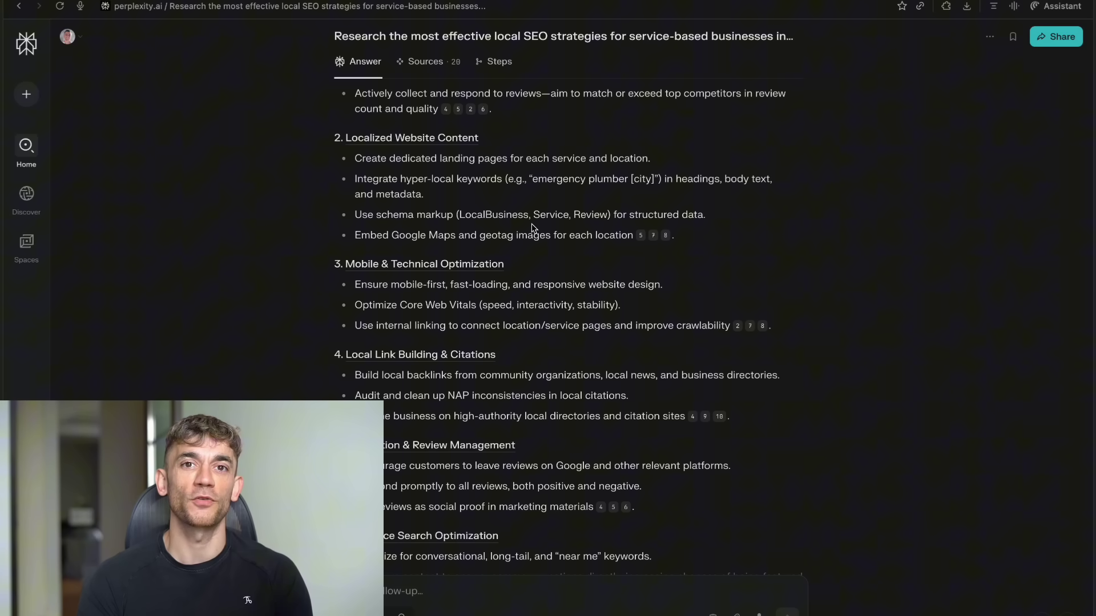
scroll(532, 227, "down", 6)
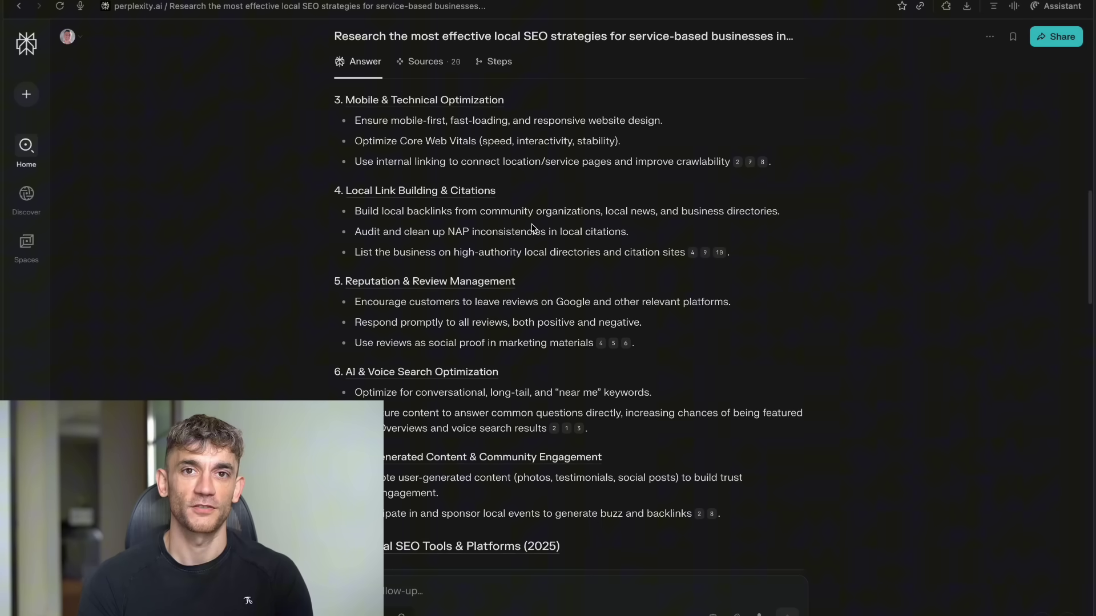
scroll(532, 225, "down", 5)
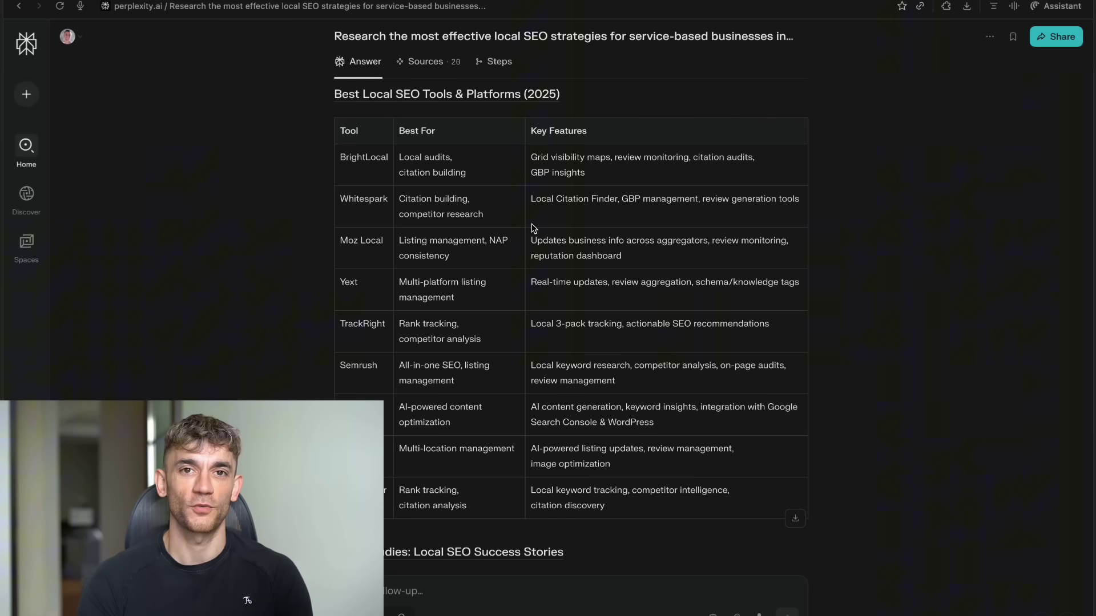
scroll(532, 226, "down", 8)
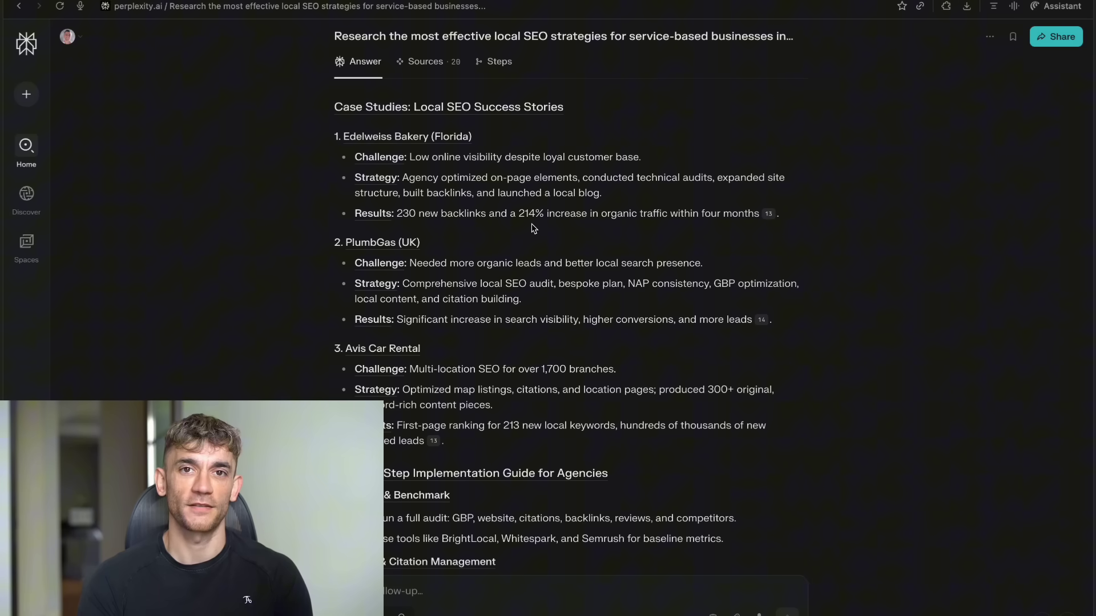
scroll(533, 228, "down", 1)
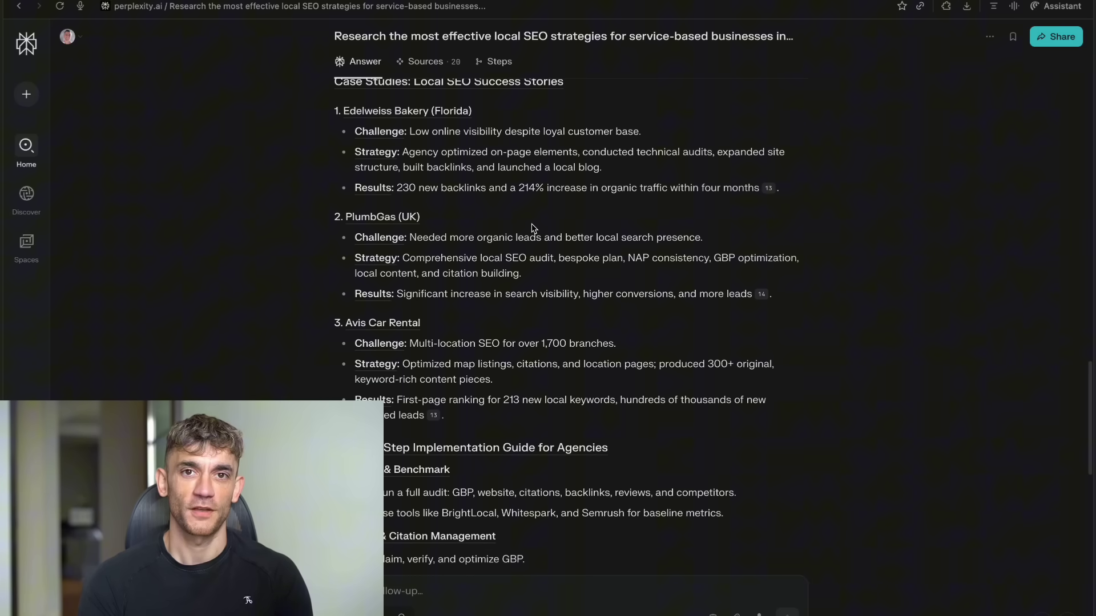
scroll(457, 101, "up", 1)
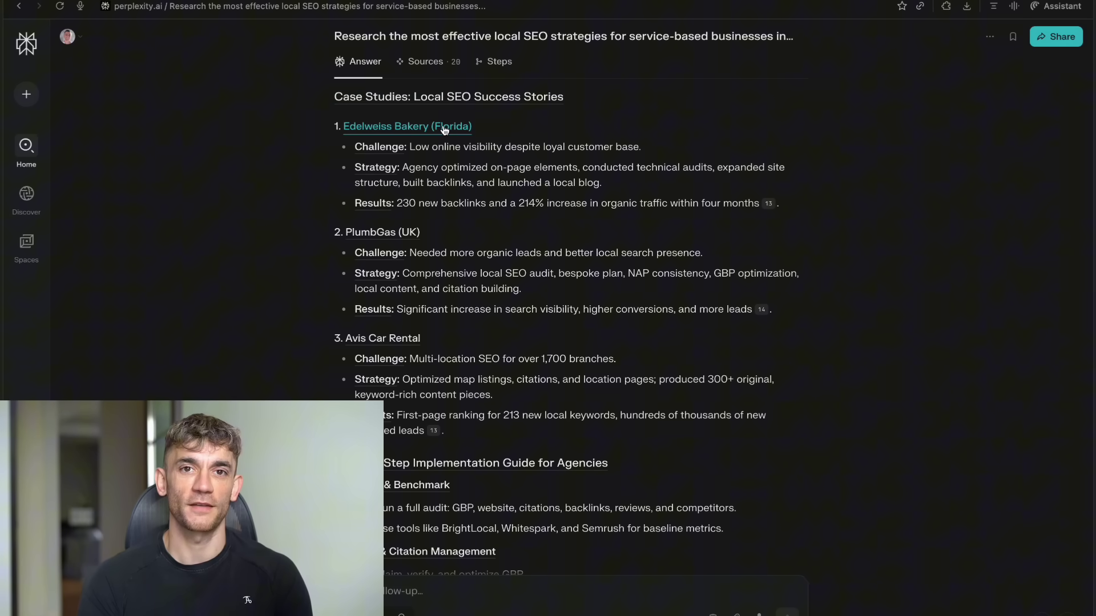
left_click(444, 127)
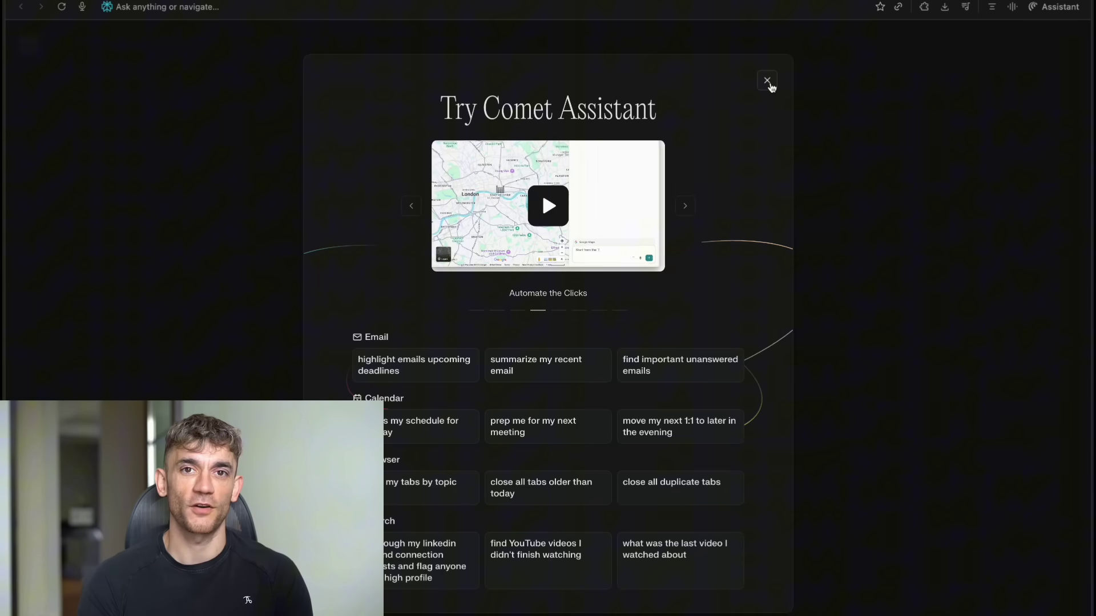
Step: Dismiss the Comet Assistant intro and ask for a 2025 AI tools market analysis for agencies and course creators
left_click(768, 81)
left_click(508, 232)
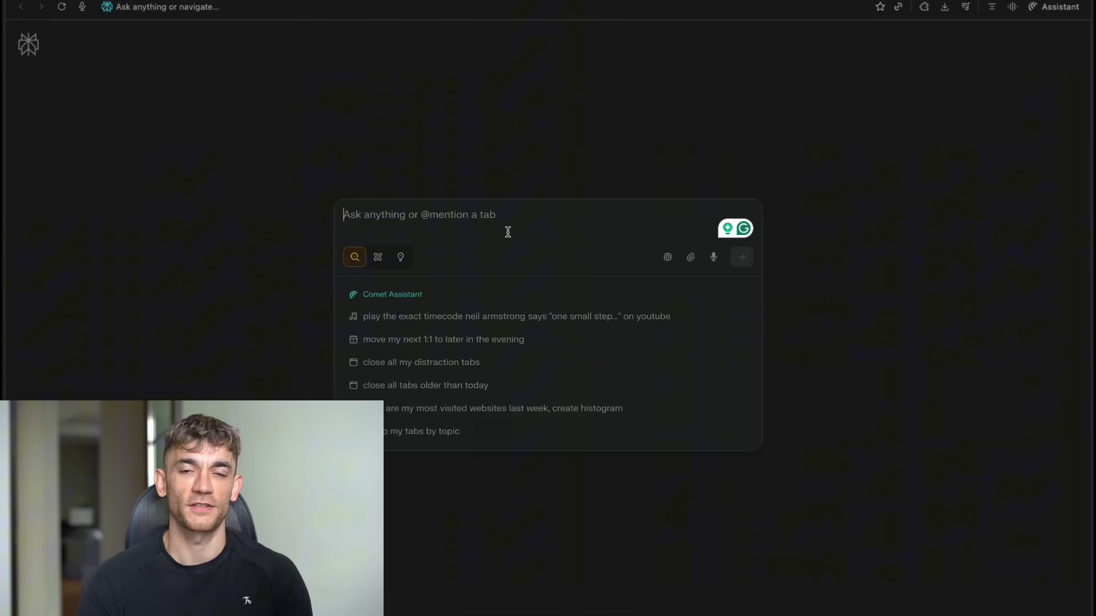
type("Analyze the current AI tools market in 2025. What are the fastest growing categories, who are the key players, what gaps exist that content creators could address, and what topics are trending but underserved? Include market size data and growth projections. Focus on opportunities for agencies and course creators in the AI space.")
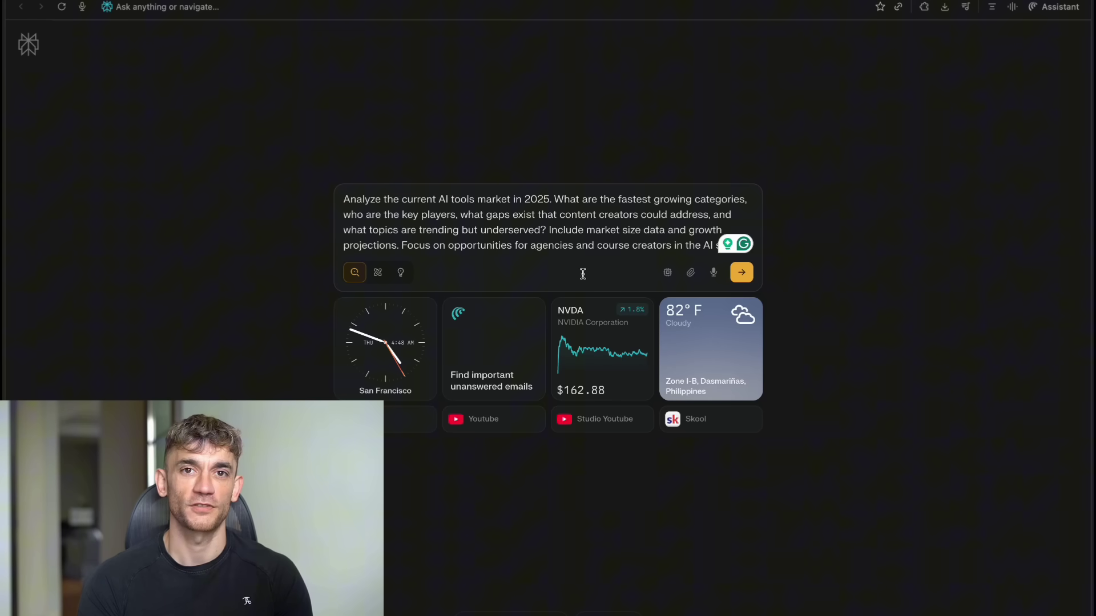
left_click(743, 273)
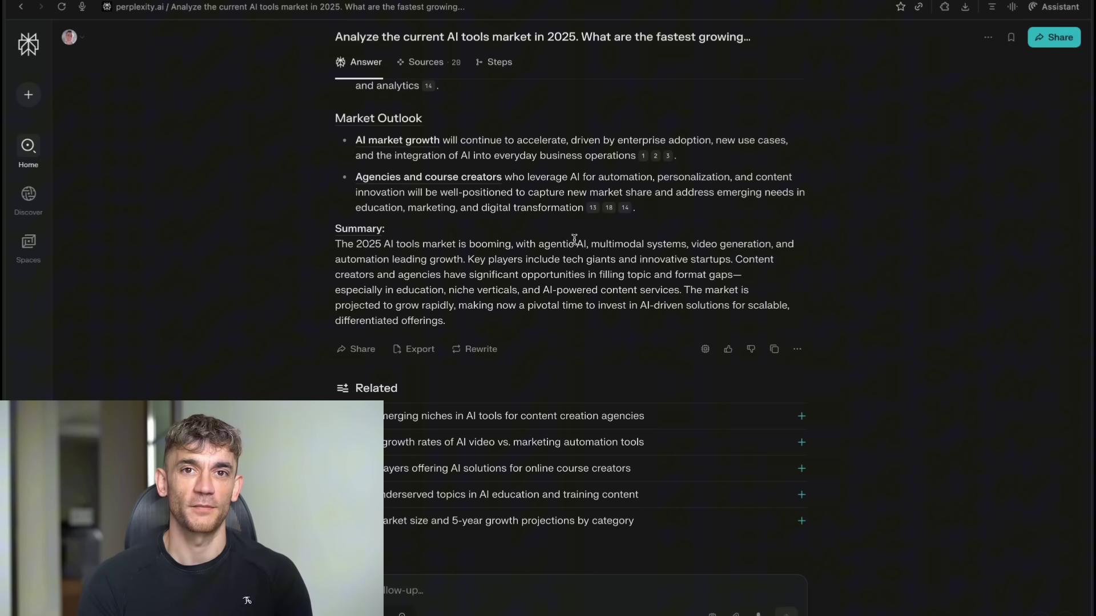
Step: Browse the list of sources behind the AI tools market answer
scroll(574, 240, "up", 20)
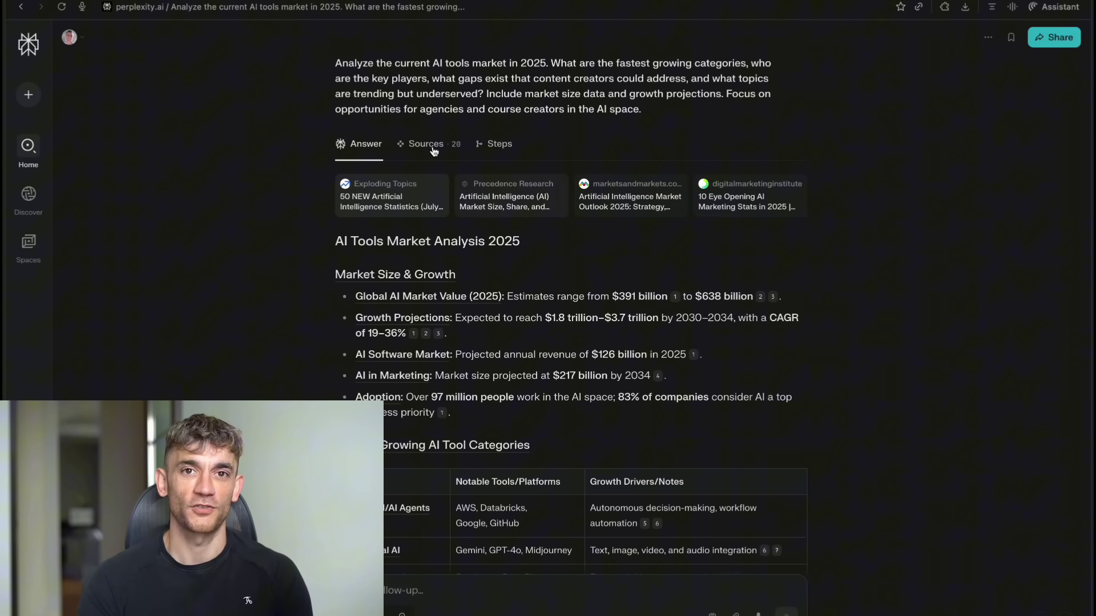
left_click(428, 145)
scroll(519, 227, "down", 10)
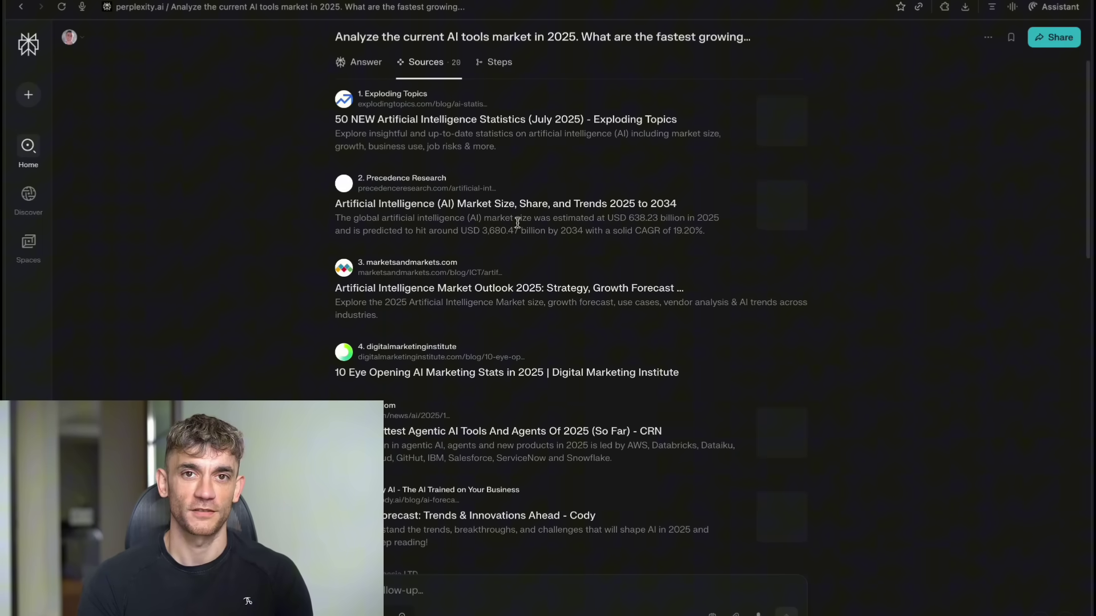
scroll(518, 227, "down", 12)
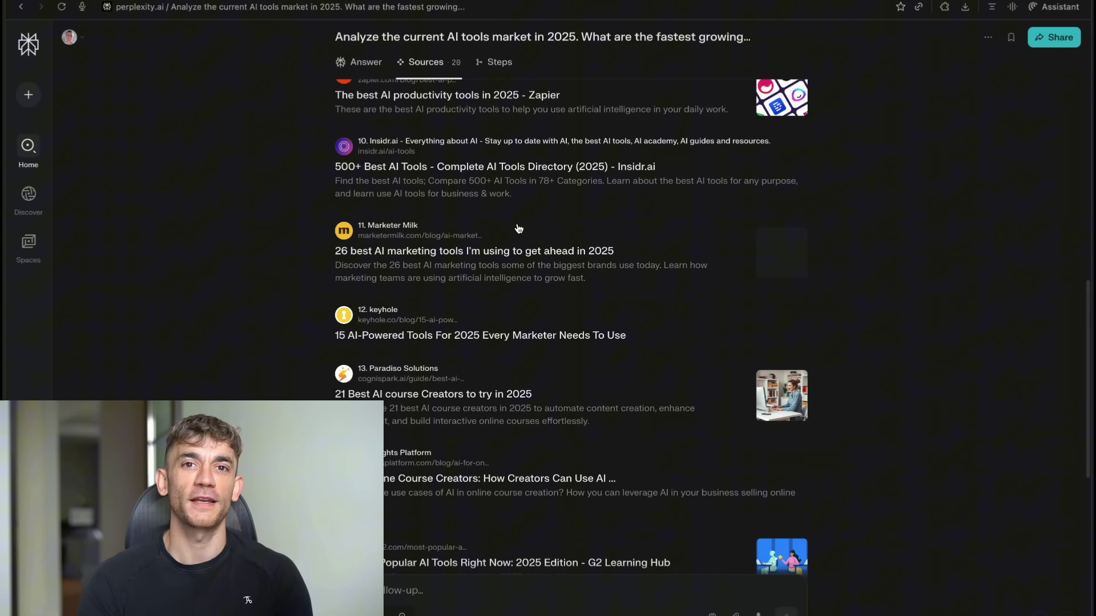
scroll(517, 227, "up", 5)
scroll(517, 228, "up", 8)
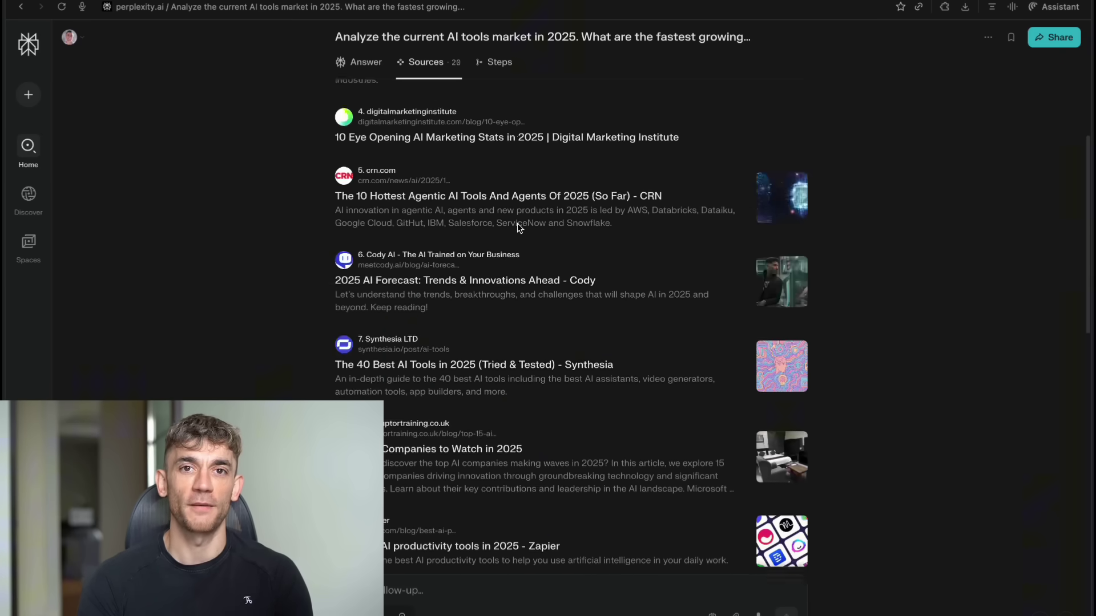
Step: Check the search steps, then return to the answer and scroll toward Market Size & Growth
left_click(489, 145)
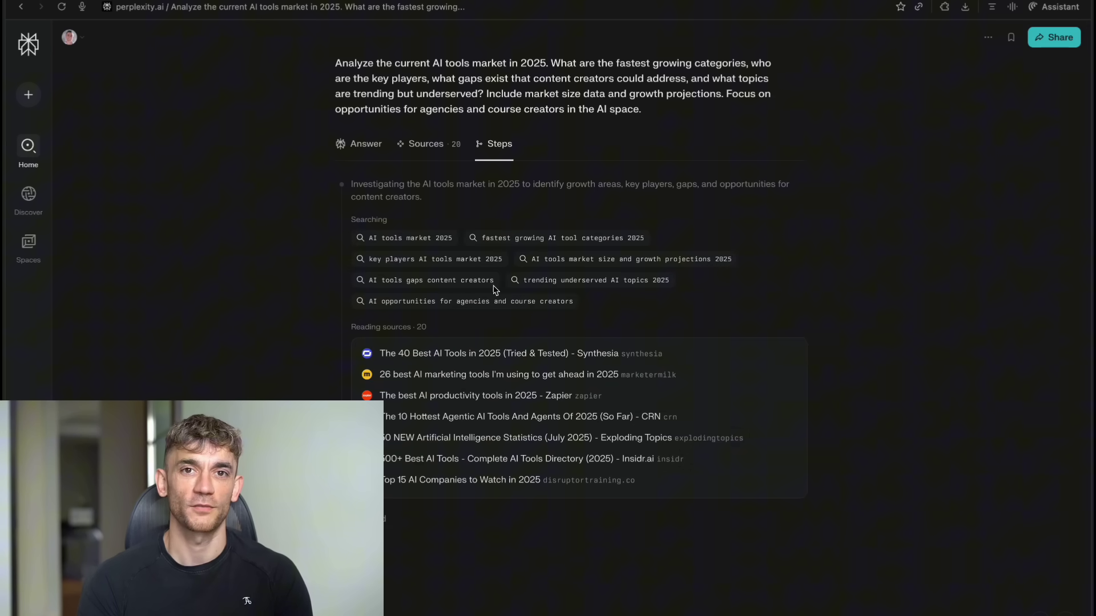
left_click(367, 144)
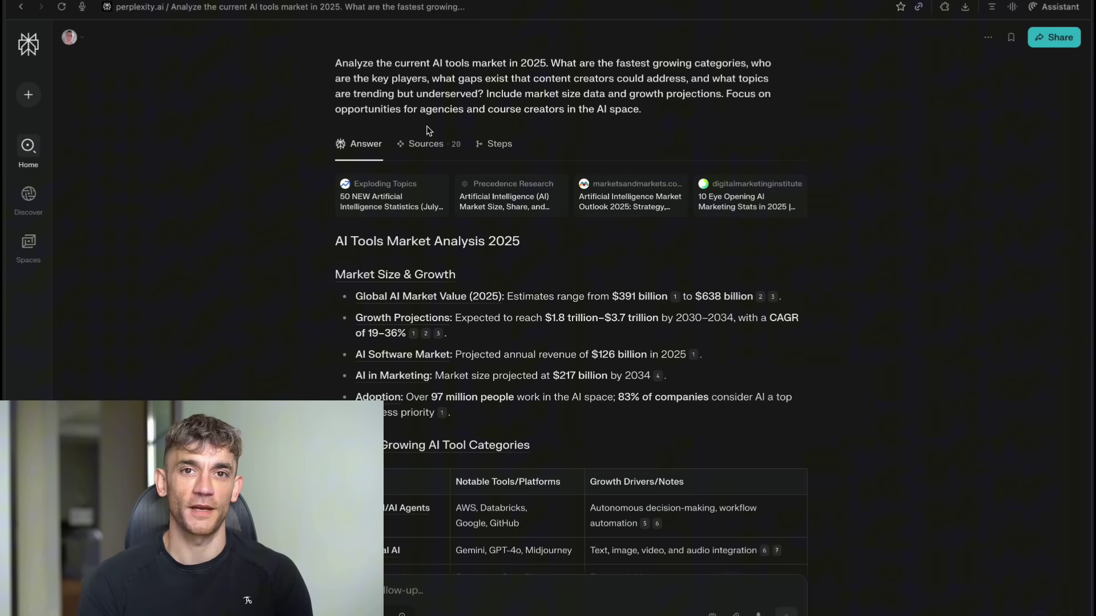
scroll(572, 255, "down", 2)
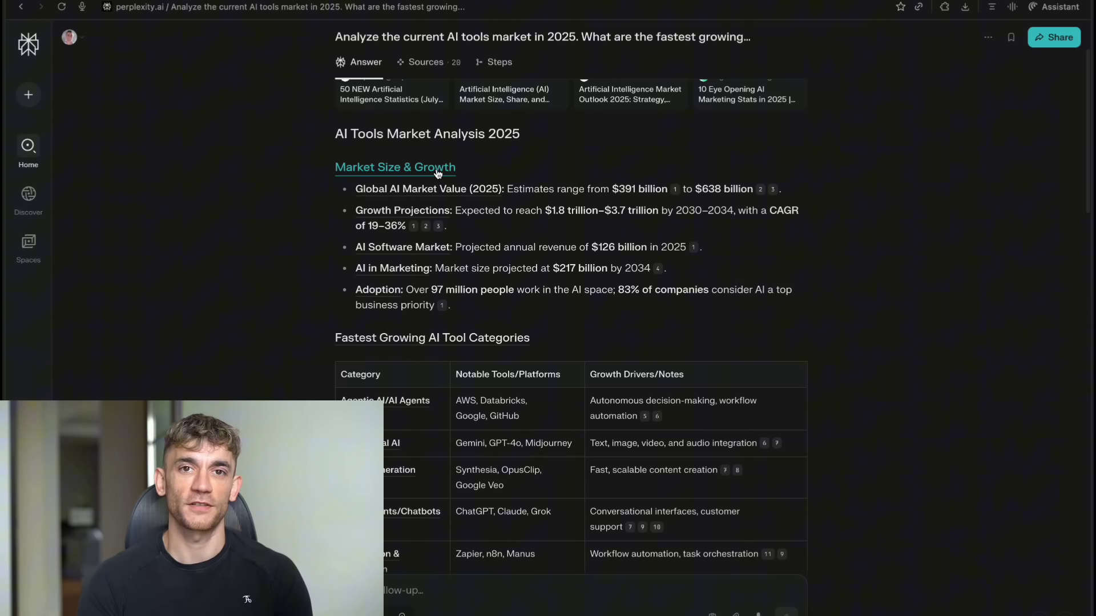
scroll(496, 207, "down", 10)
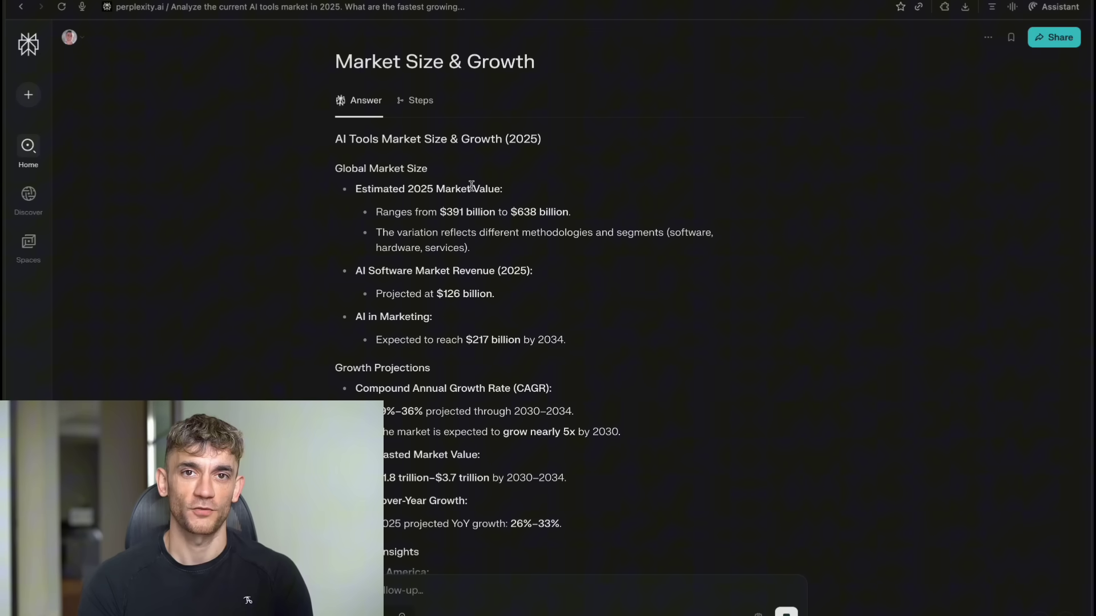
Step: Scroll the Market Size & Growth answer down to its Summary Table of 2025 estimates and 2030–2034 projections
scroll(471, 186, "down", 6)
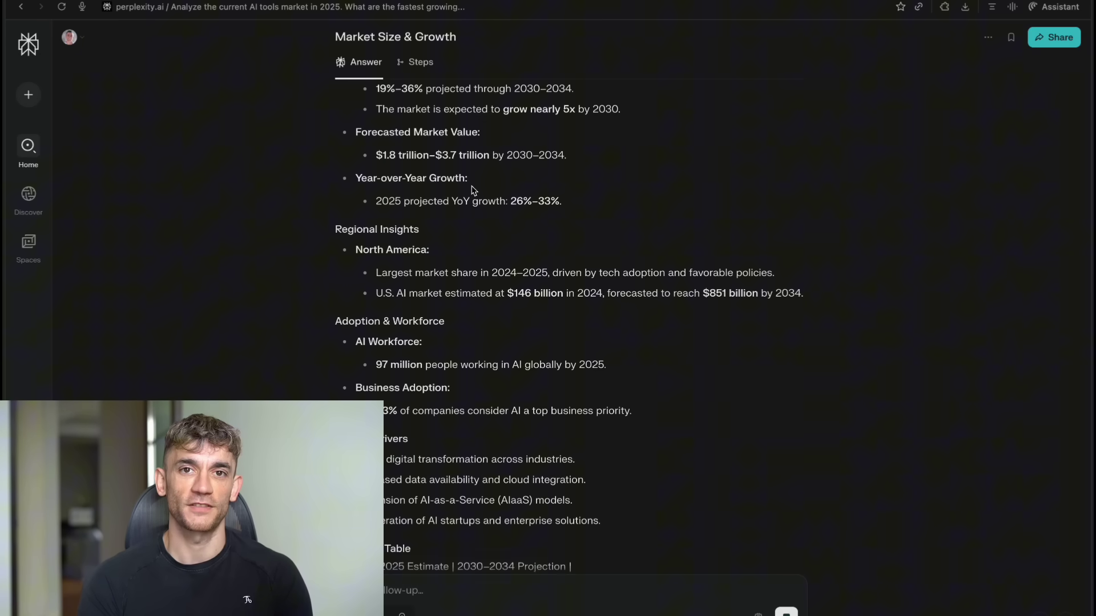
scroll(471, 191, "down", 1)
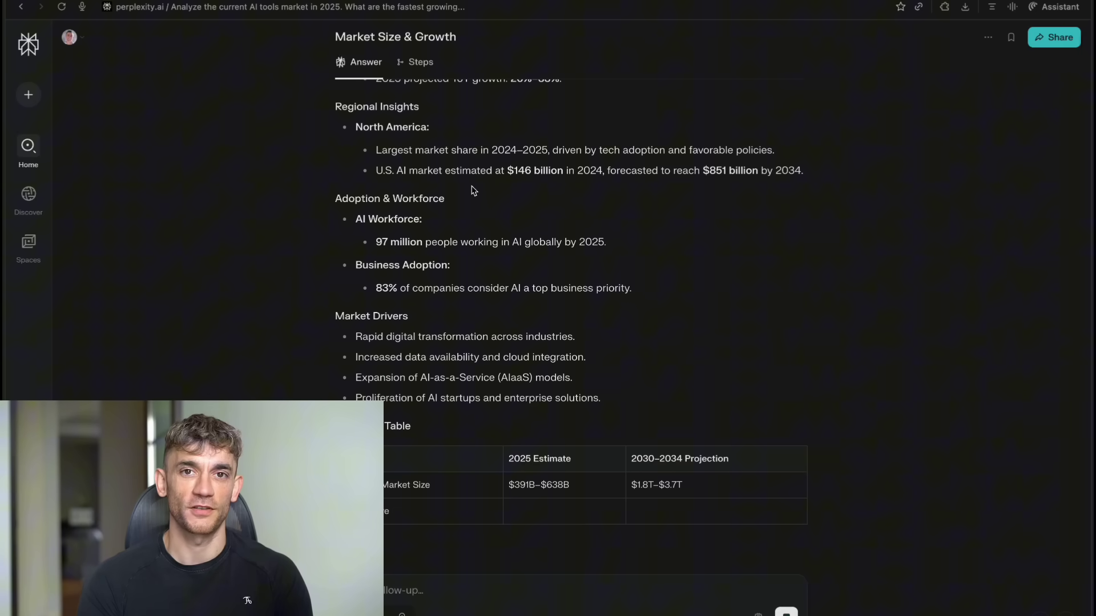
scroll(471, 190, "down", 3)
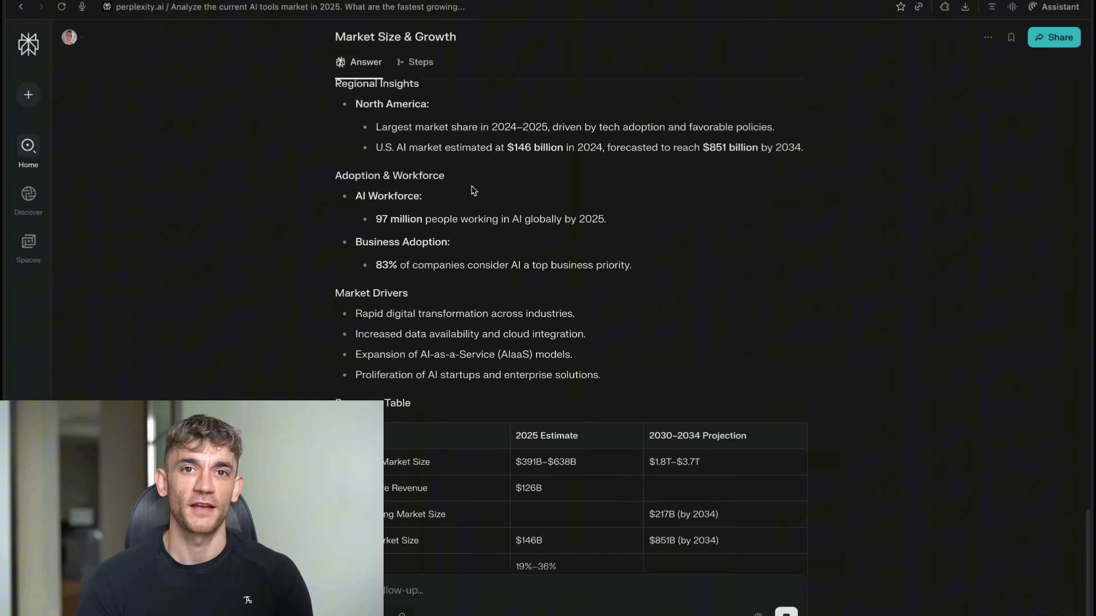
scroll(472, 186, "down", 3)
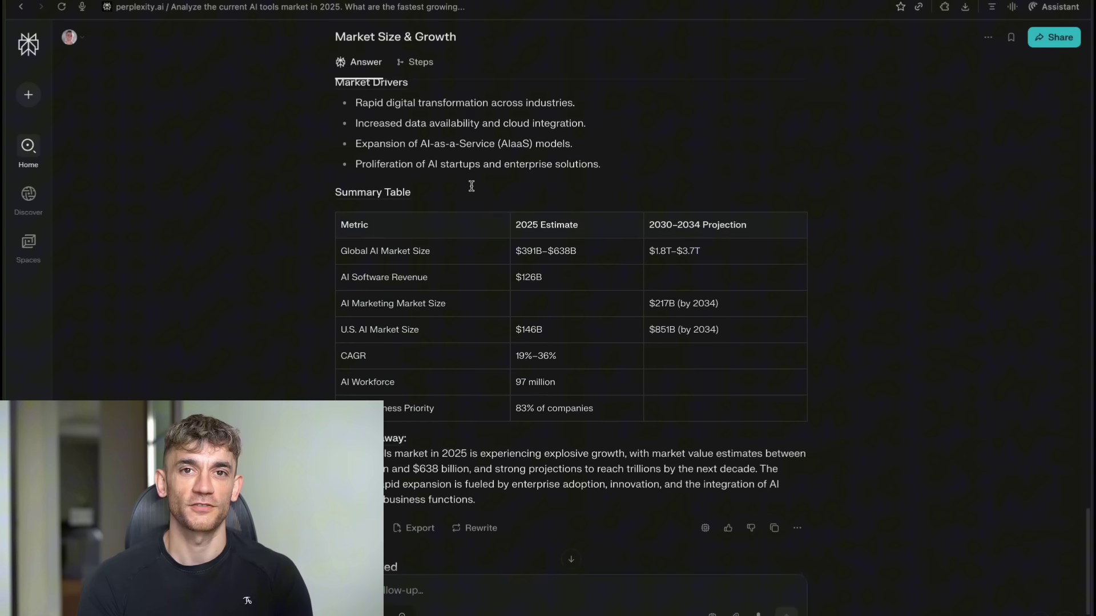
scroll(471, 190, "down", 1)
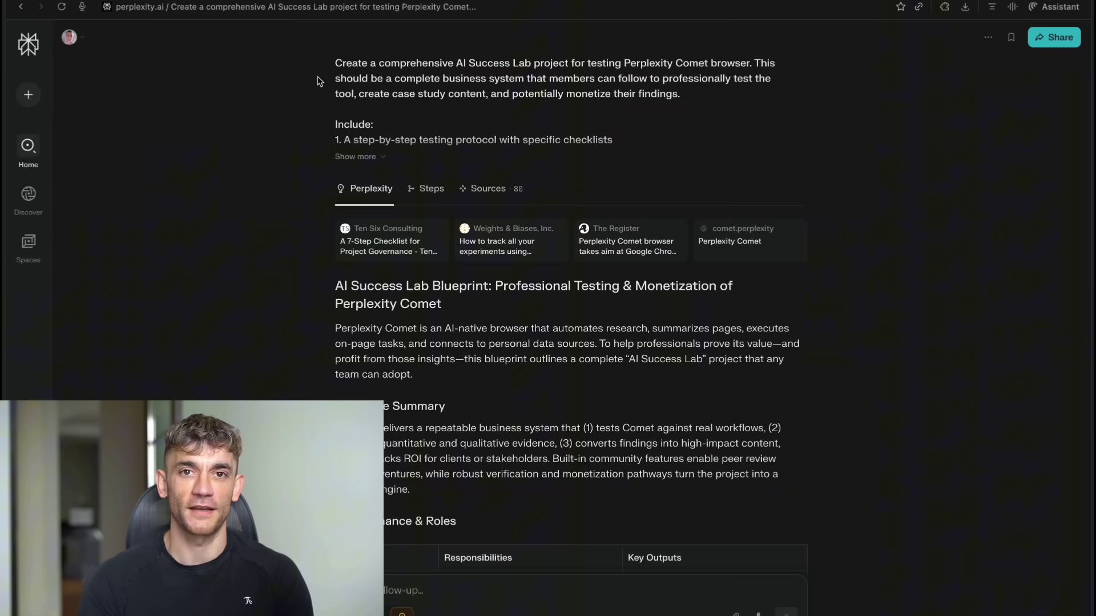
Step: Select the original AI Success Lab prompt paragraph, then clear the selection
left_click(331, 61)
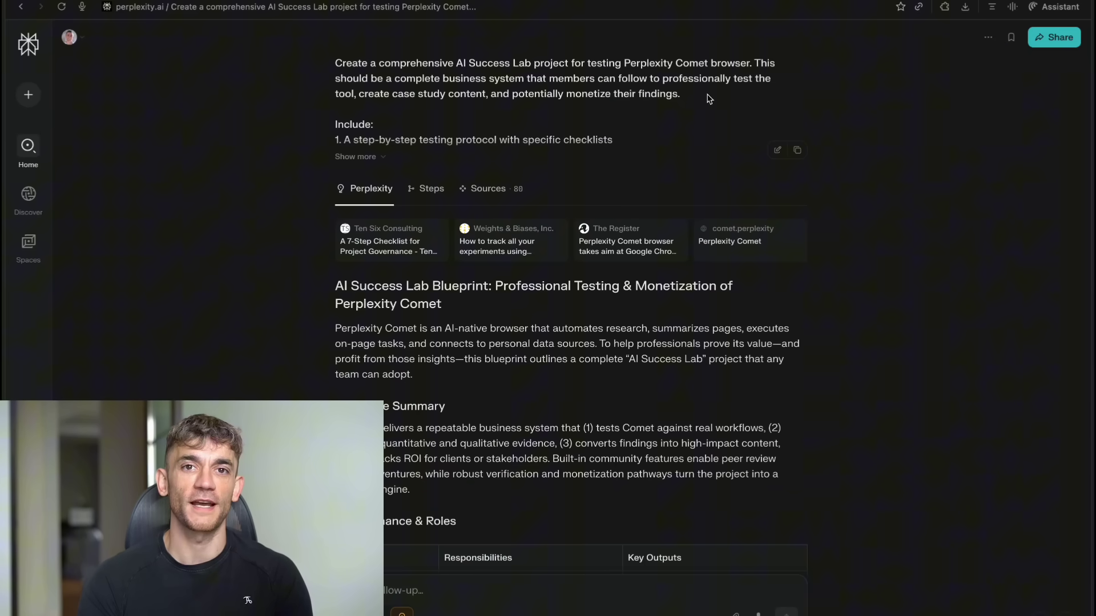
triple_click(336, 64)
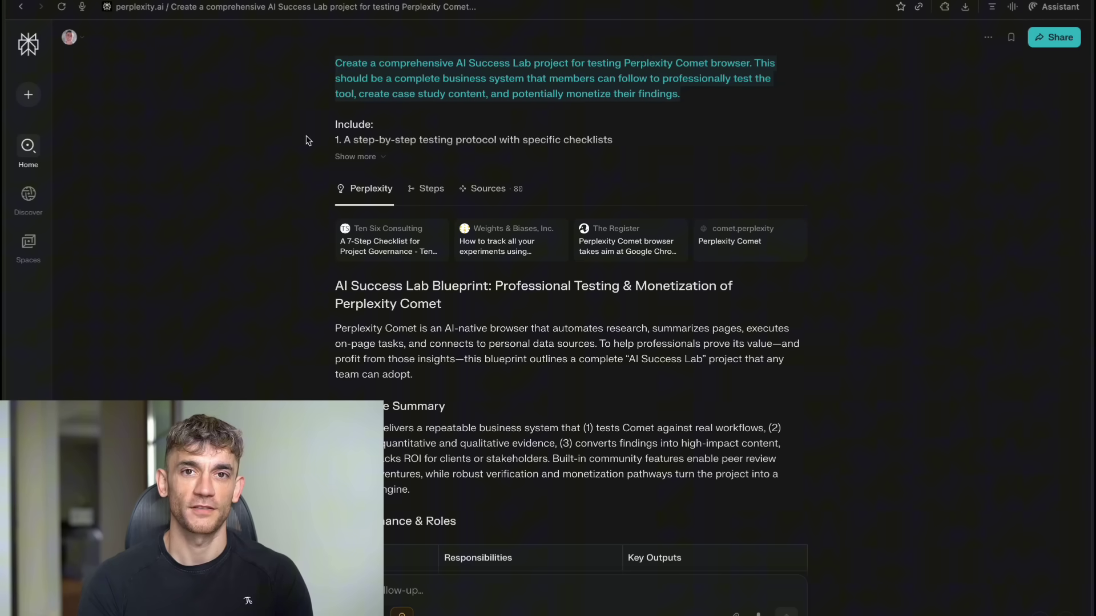
left_click(306, 155)
Step: Scroll through the blueprint answer down to the 90-day Implementation Roadmap table
scroll(305, 155, "down", 8)
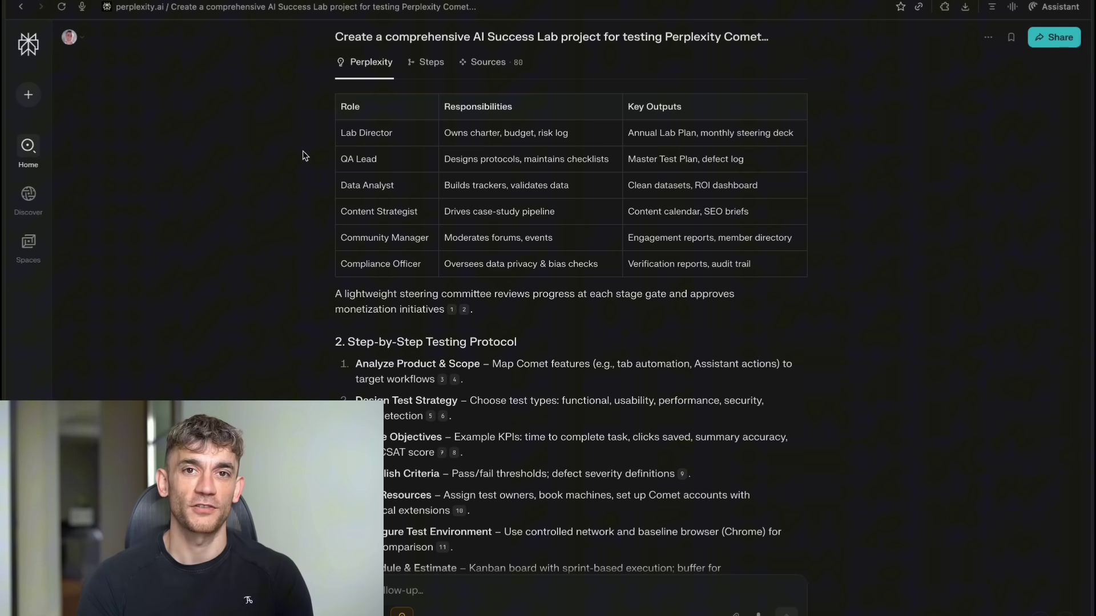
scroll(305, 156, "down", 10)
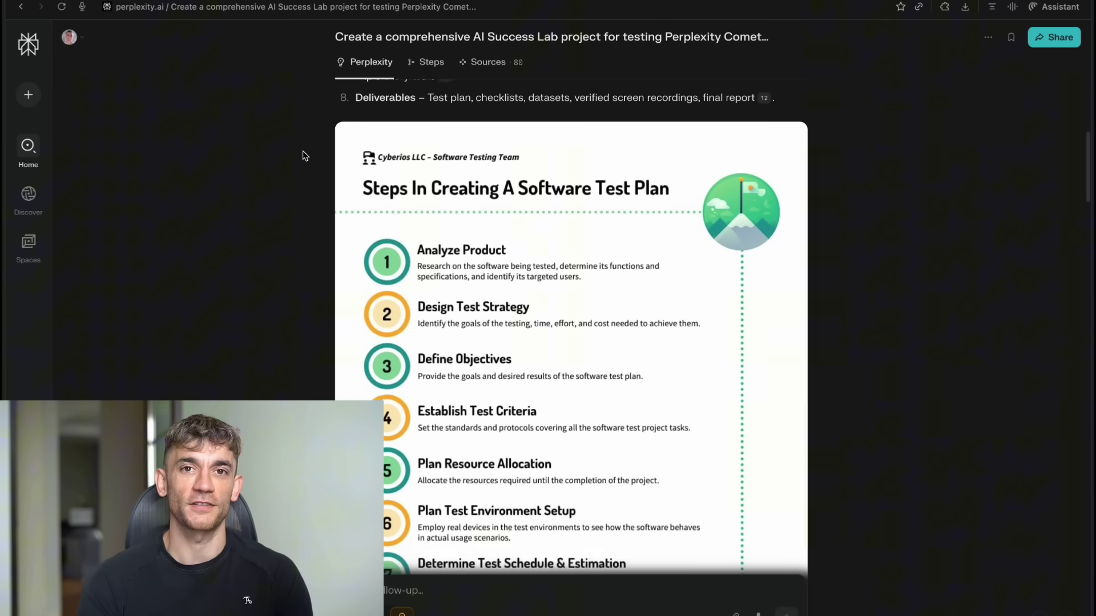
scroll(305, 155, "down", 2)
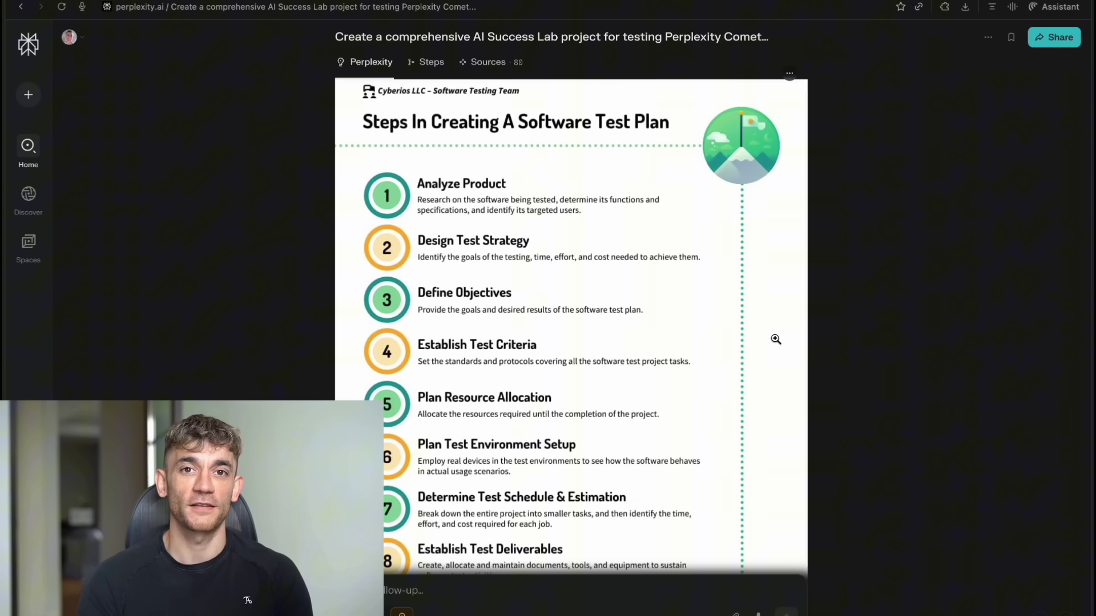
scroll(668, 289, "down", 7)
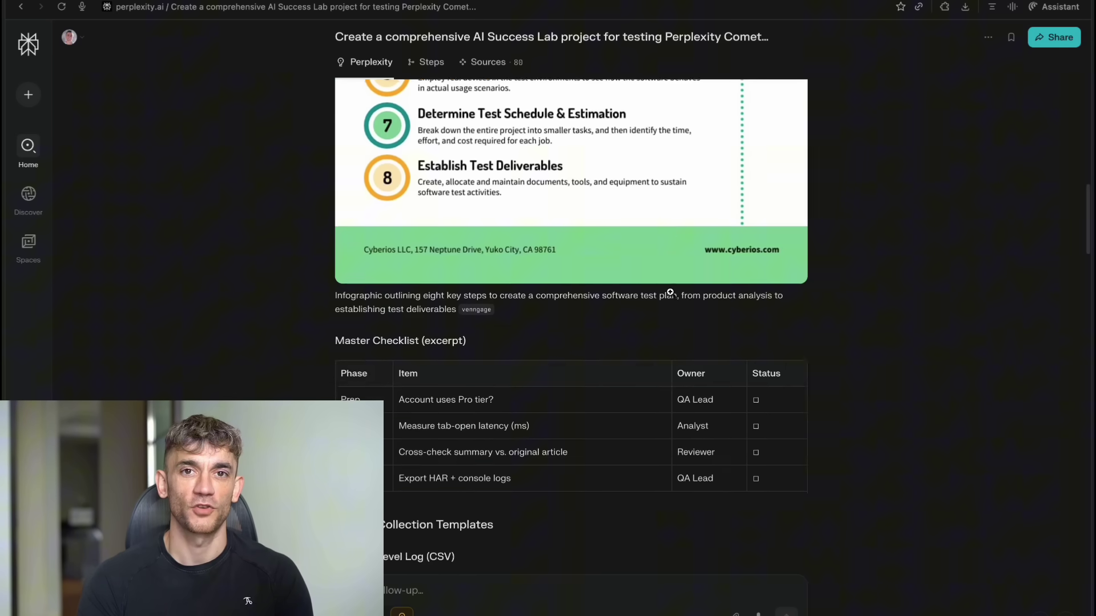
scroll(670, 292, "down", 4)
scroll(672, 296, "down", 10)
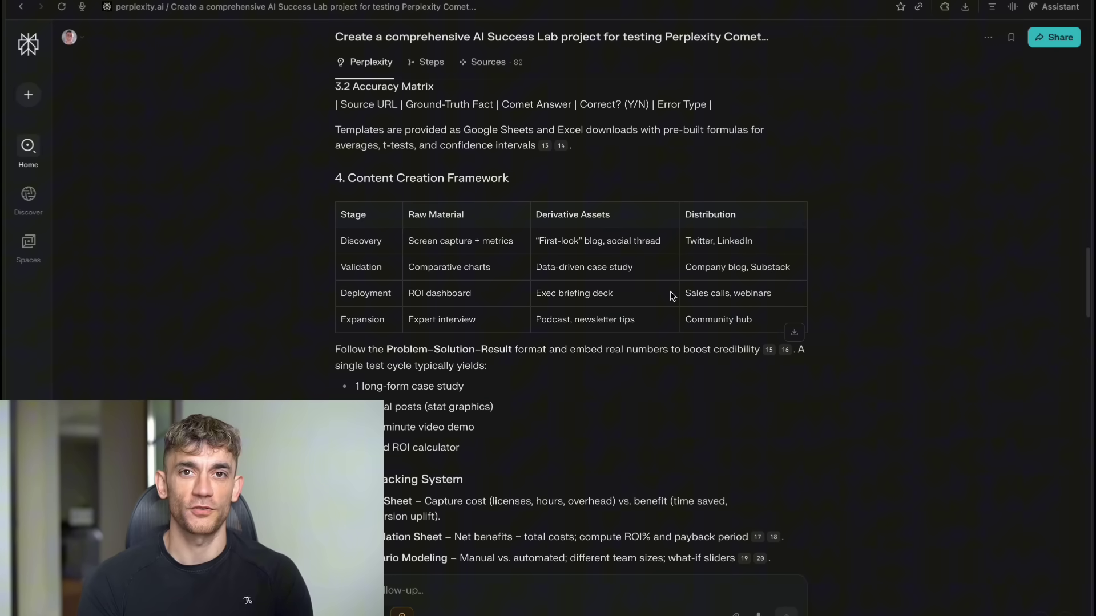
scroll(671, 295, "down", 10)
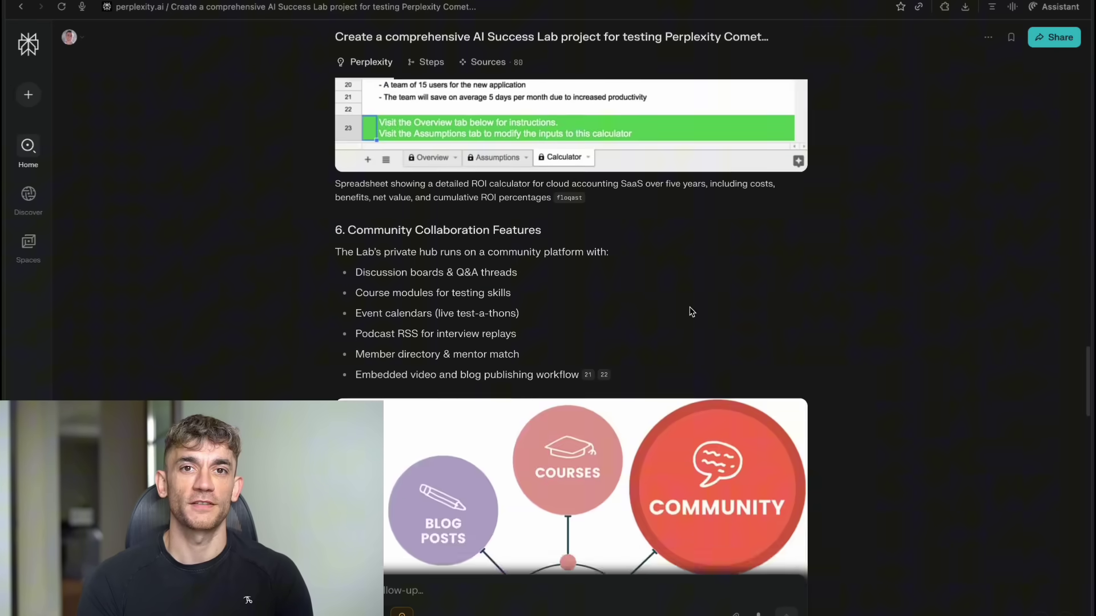
scroll(685, 303, "up", 6)
scroll(687, 305, "up", 1)
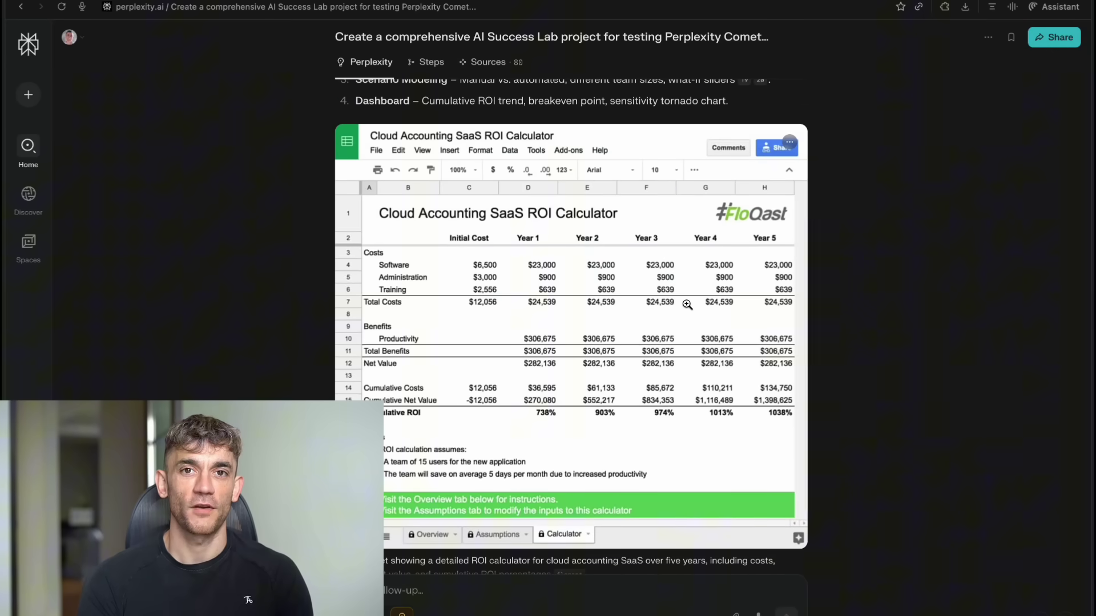
scroll(687, 305, "down", 1)
scroll(687, 305, "down", 10)
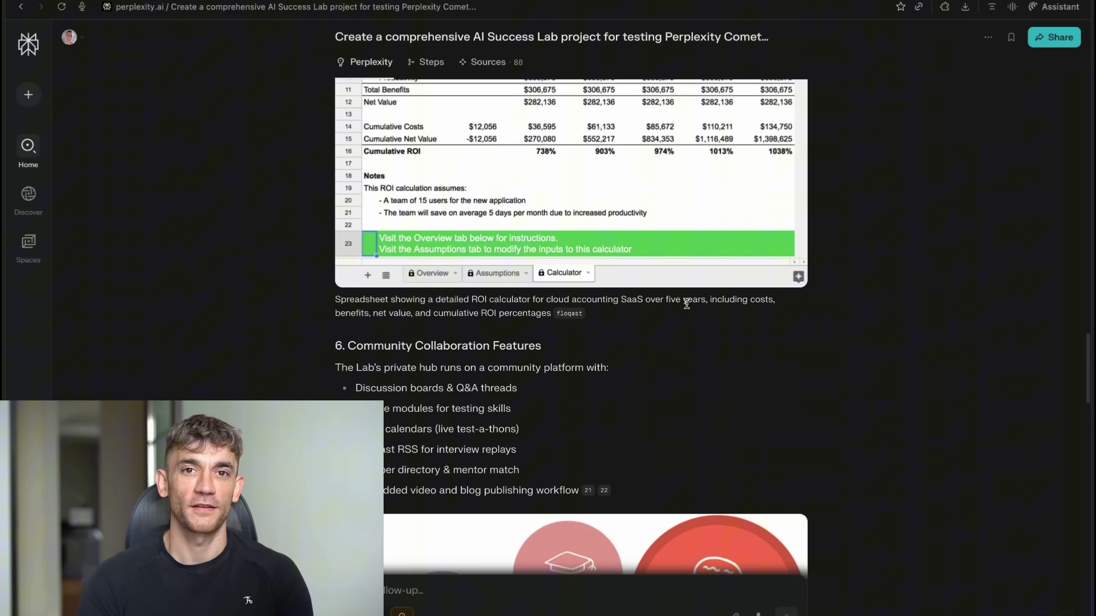
scroll(687, 305, "down", 5)
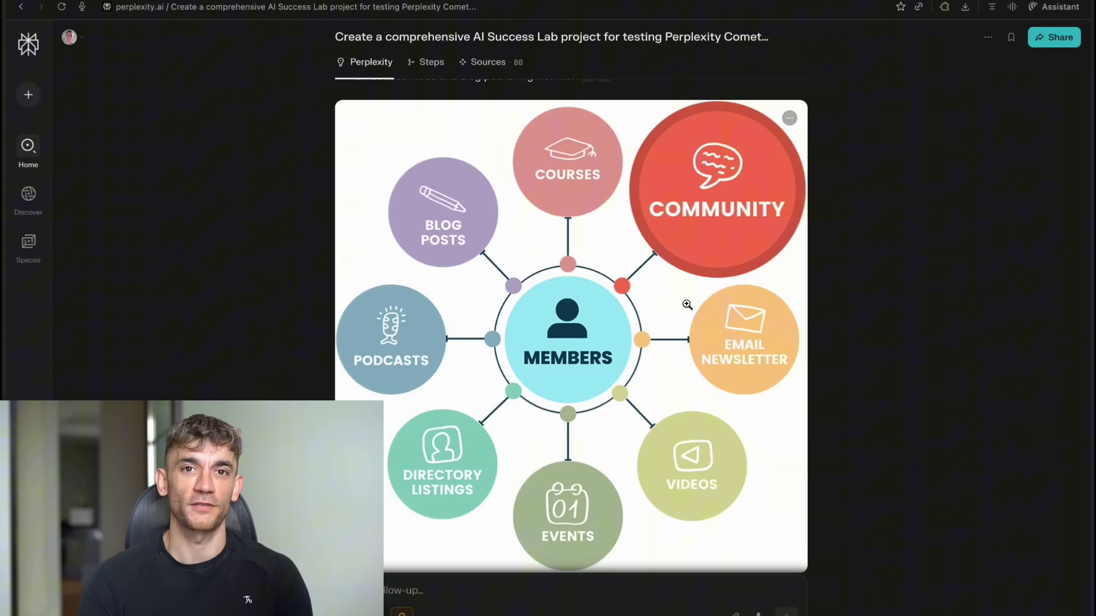
scroll(687, 305, "down", 12)
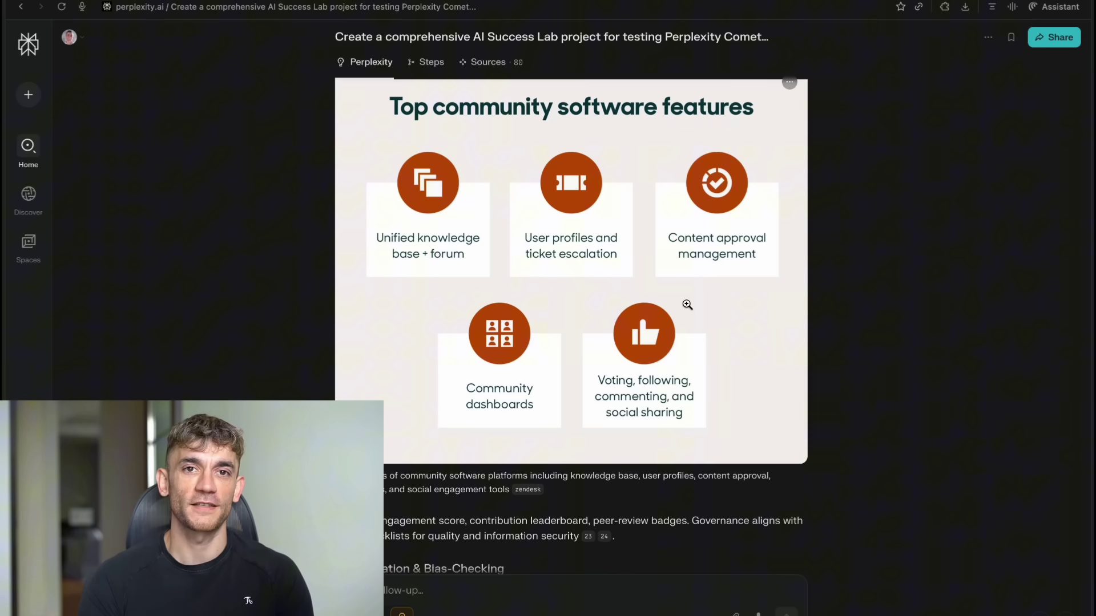
scroll(688, 306, "down", 8)
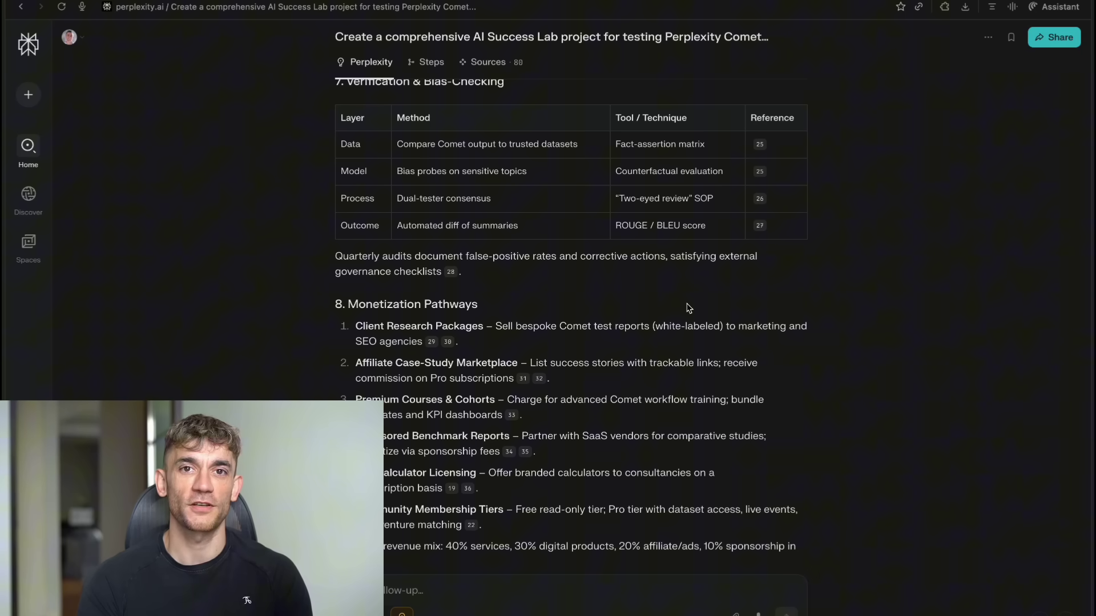
scroll(688, 309, "down", 9)
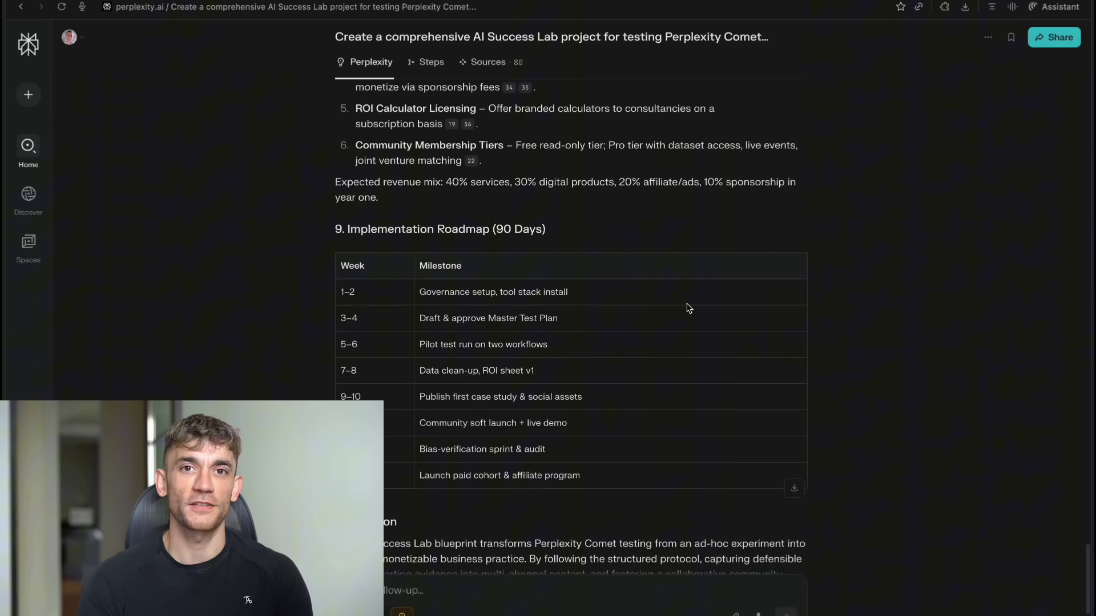
scroll(689, 308, "up", 1)
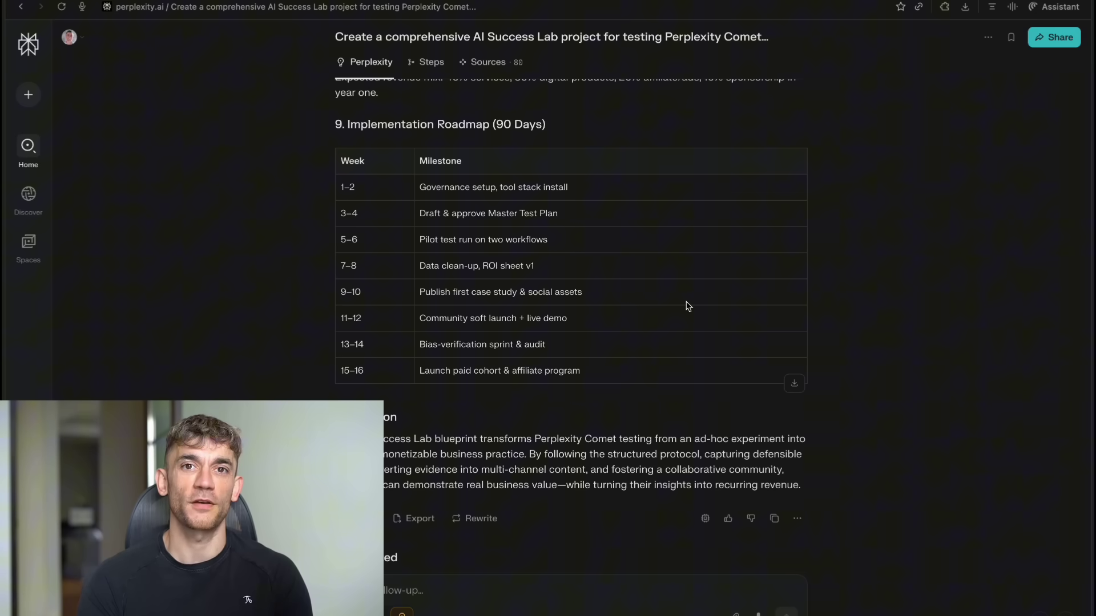
Step: Scroll down to the blueprint's Conclusion section
scroll(688, 306, "down", 3)
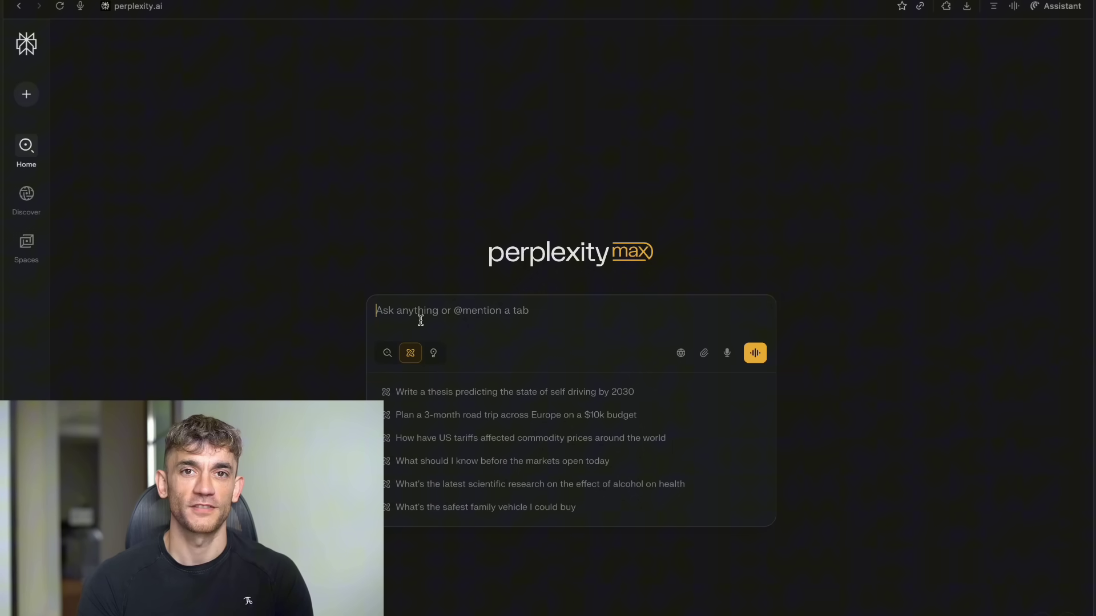
Step: Paste the top 10 AI writing tools SEO question, add Academic sources, and submit it
type("Analyze the content marketing and SEO strategies of the top 10 AI writing tools including Jasper, Copy.ai, Writesonic, ChatGPT, Claude, and others. What topics are they ranking for? What's their content frequency? What gaps exist in their content coverage? What opportunities could a new player exploit? Include specific keyword opportunities and content ideas.")
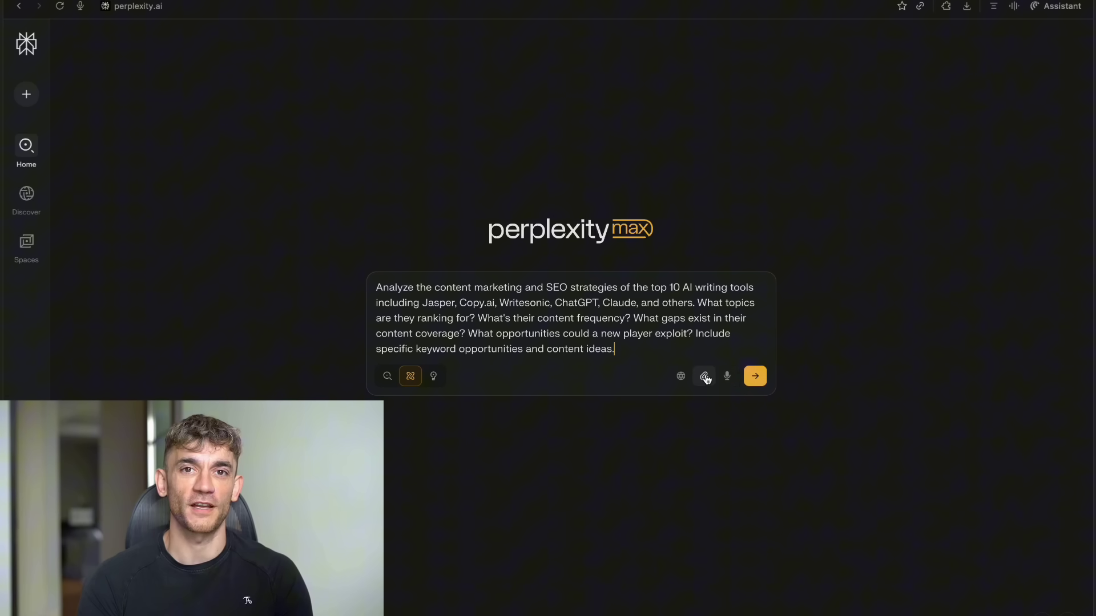
left_click(683, 379)
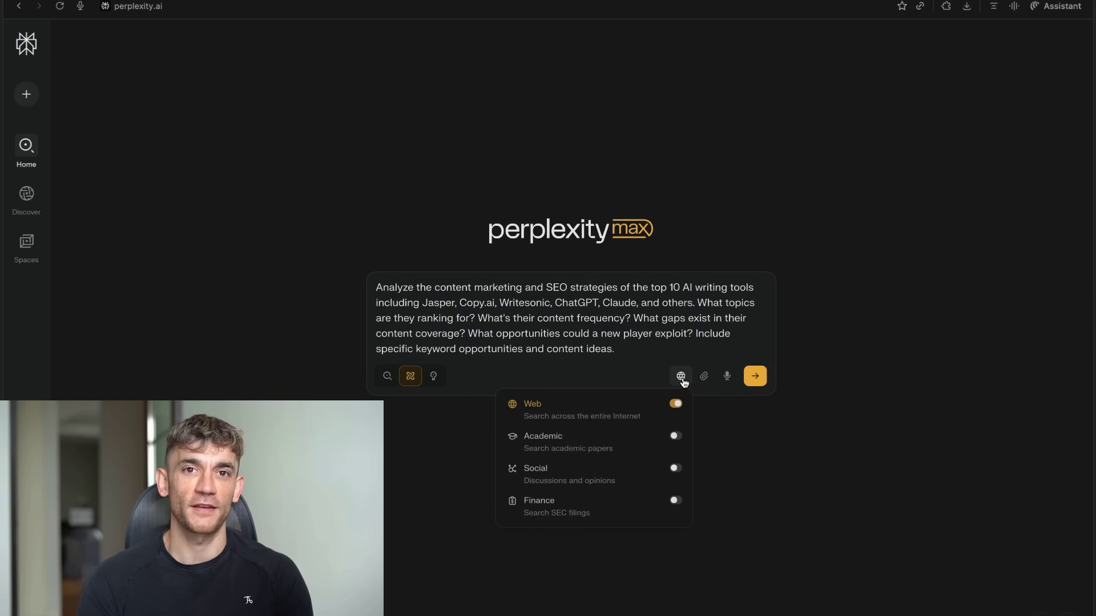
left_click(676, 437)
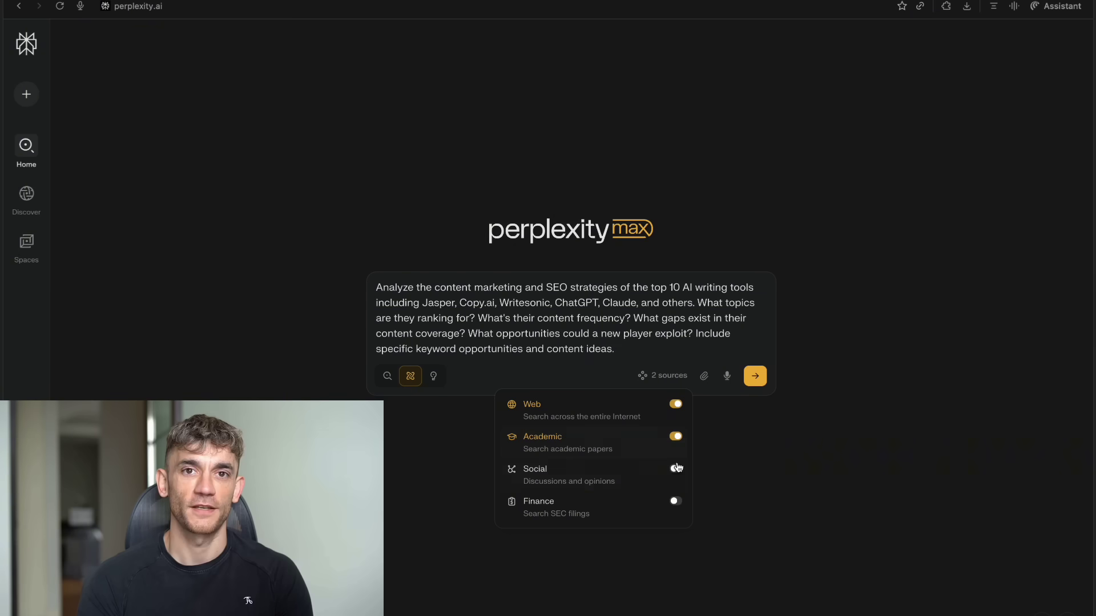
left_click(755, 376)
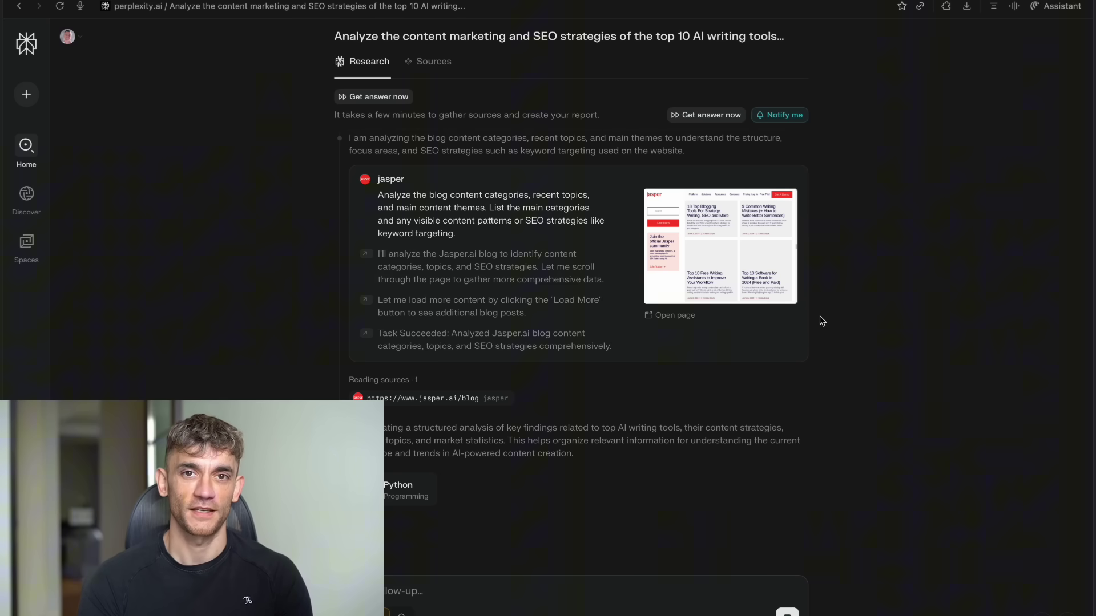
Step: Scroll through the 147-source report to the Conclusion and Related list, then back up
scroll(822, 321, "down", 3)
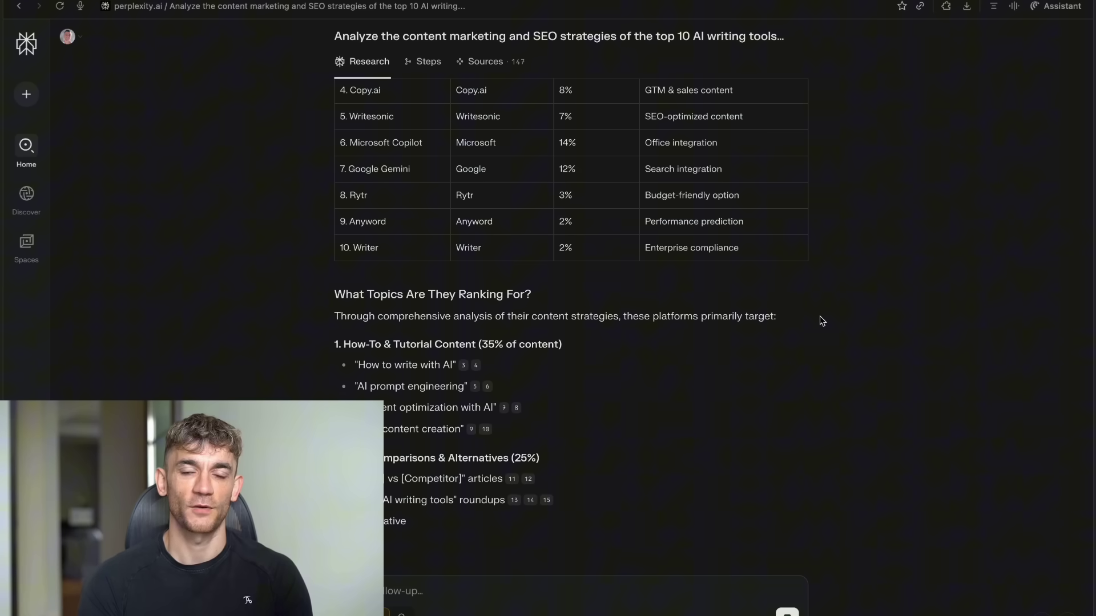
scroll(821, 321, "down", 4)
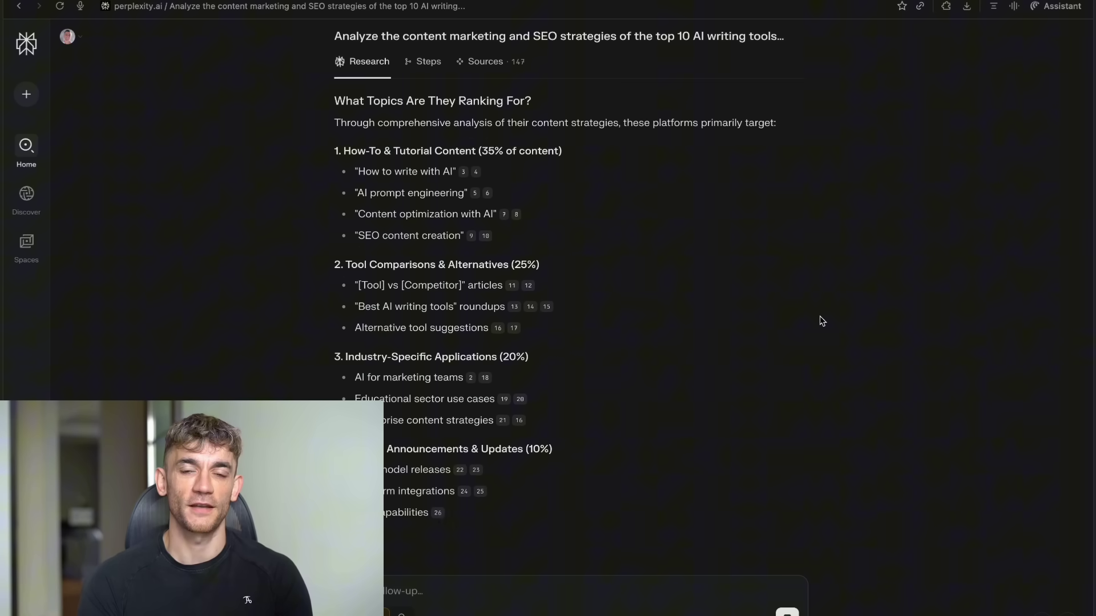
scroll(822, 320, "down", 3)
scroll(821, 321, "down", 4)
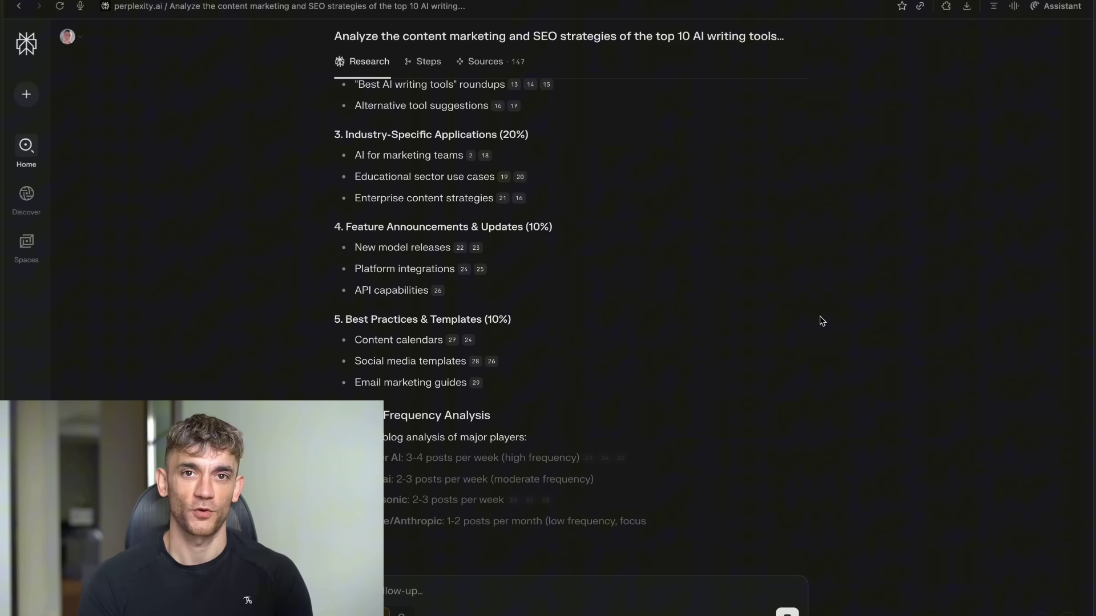
scroll(822, 320, "down", 3)
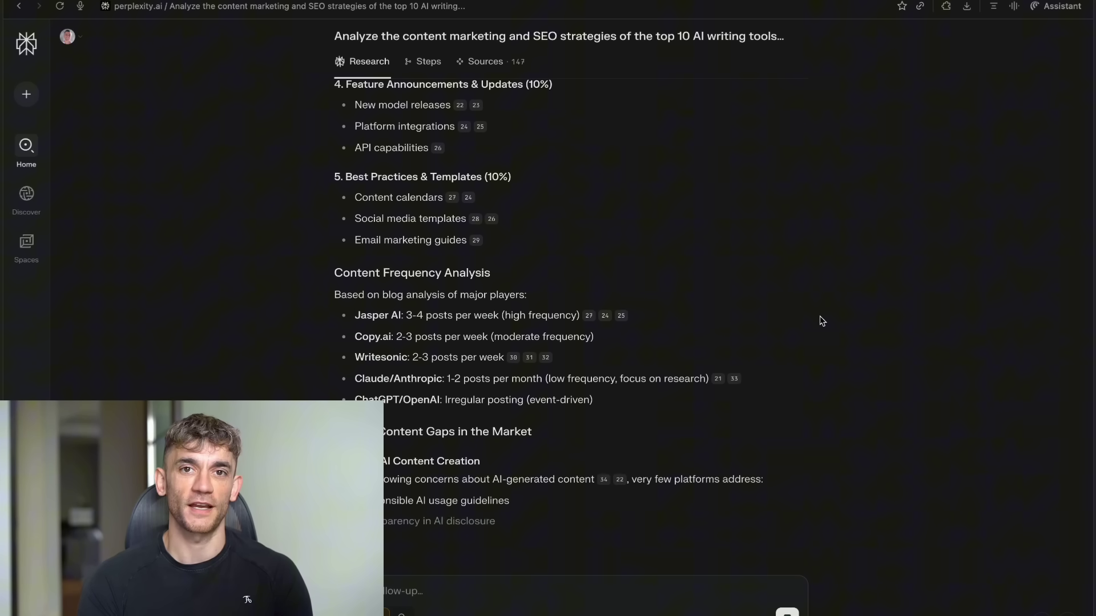
scroll(822, 321, "down", 3)
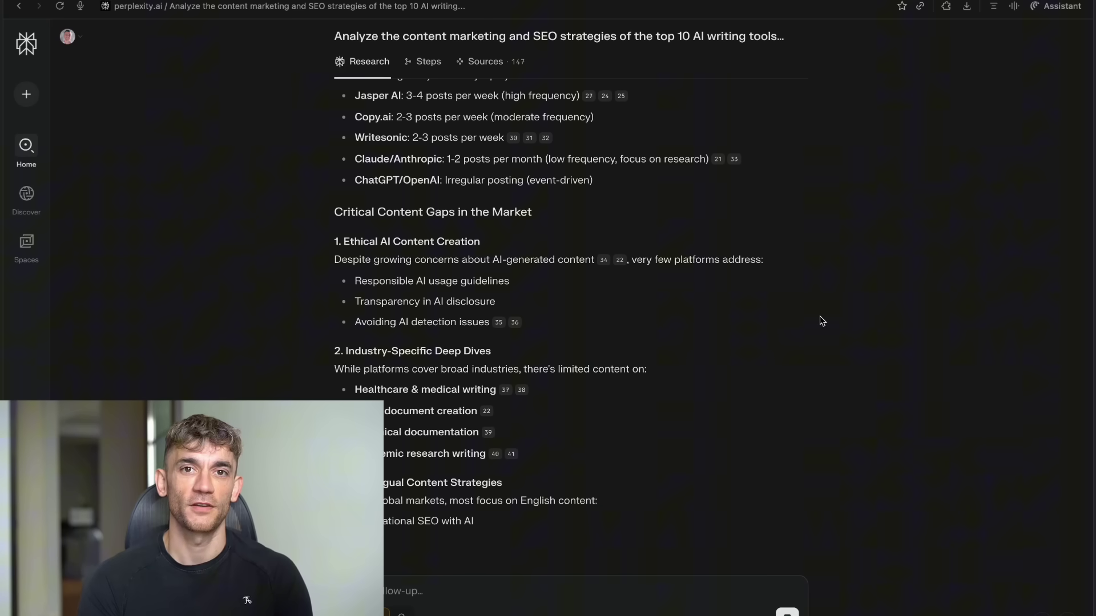
scroll(822, 321, "down", 3)
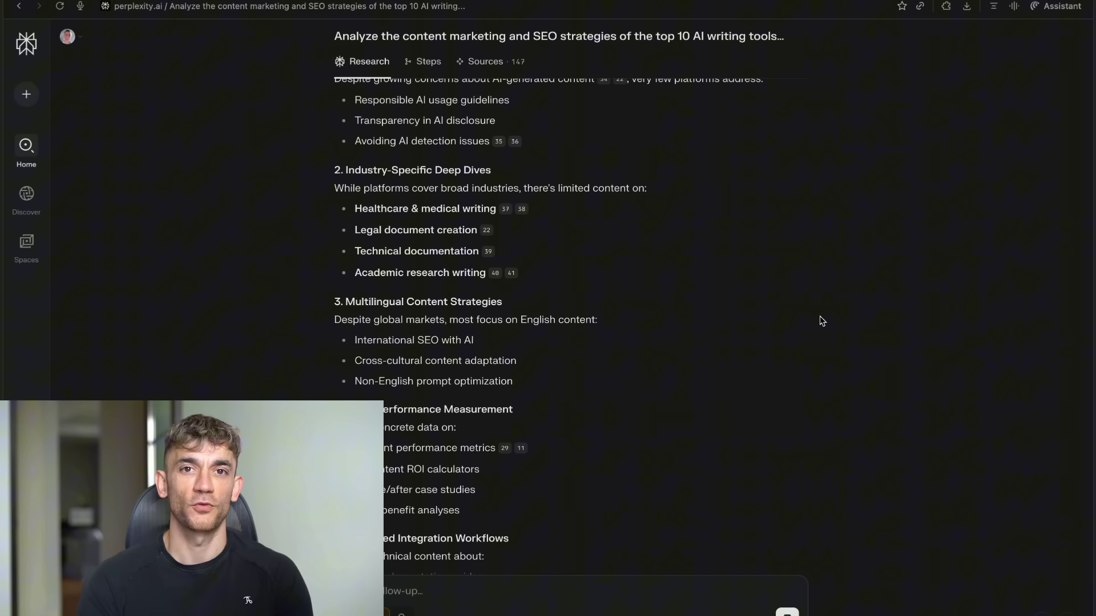
scroll(821, 321, "down", 2)
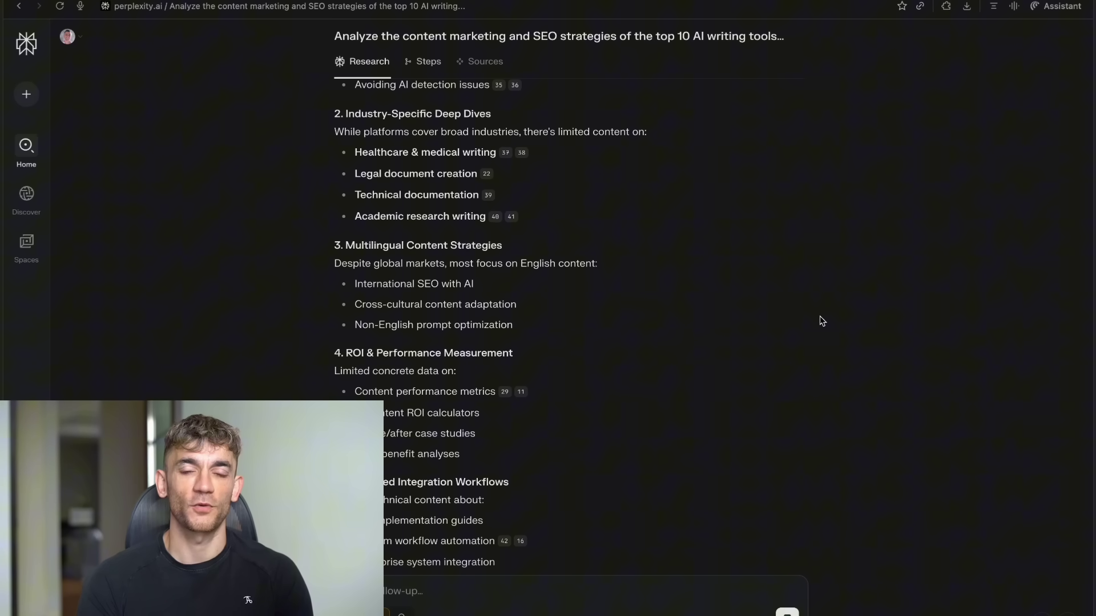
scroll(822, 321, "down", 20)
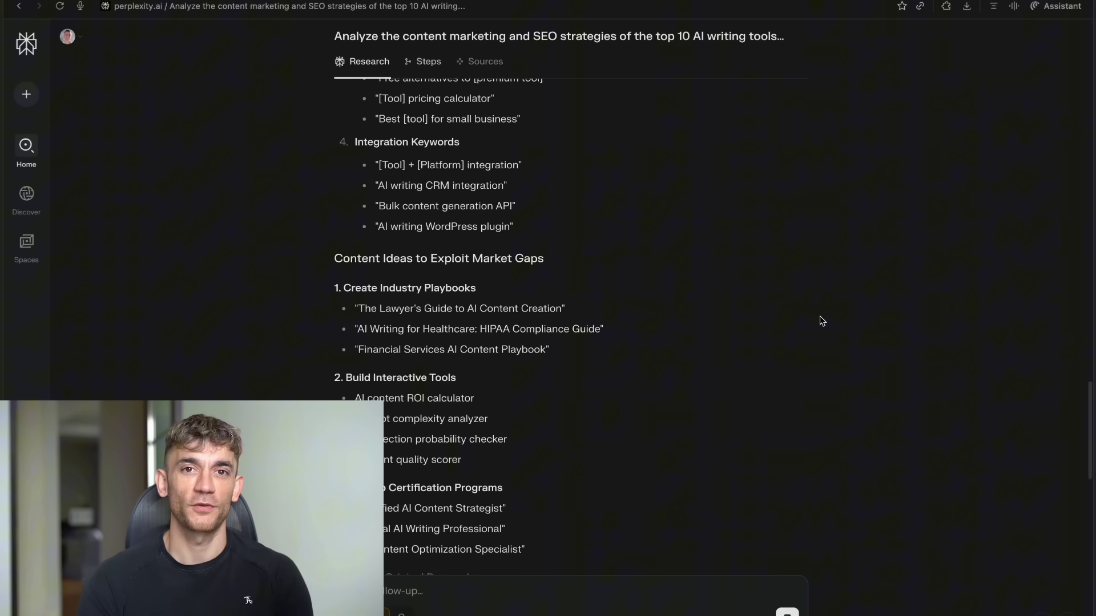
scroll(822, 321, "down", 5)
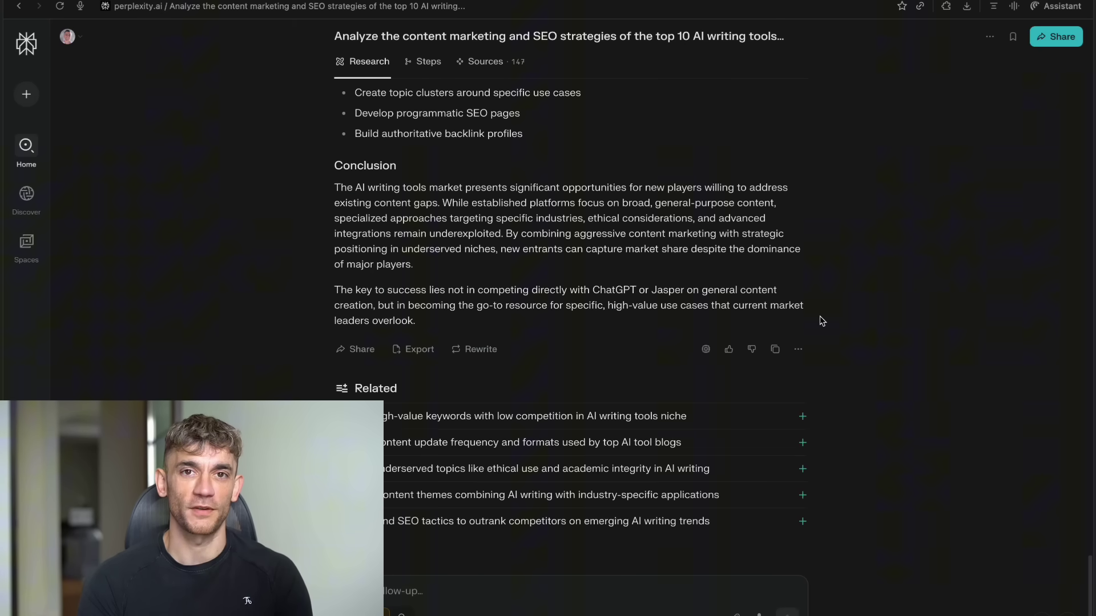
scroll(822, 321, "up", 20)
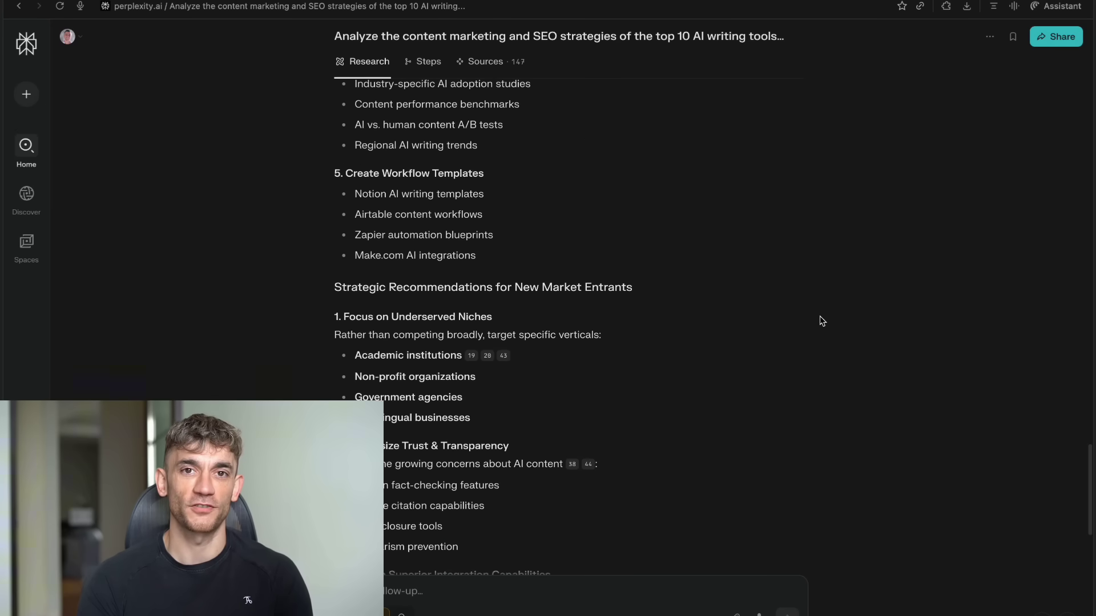
scroll(822, 321, "up", 20)
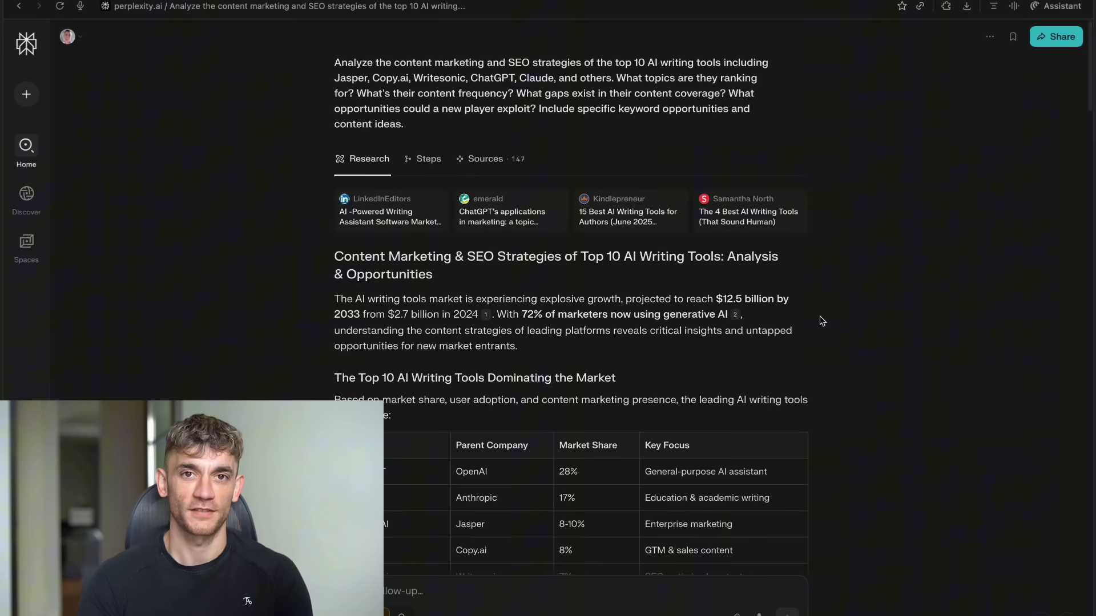
Step: Scroll from the market-share table through keyword opportunities to the Conclusion and Related questions
scroll(821, 321, "down", 3)
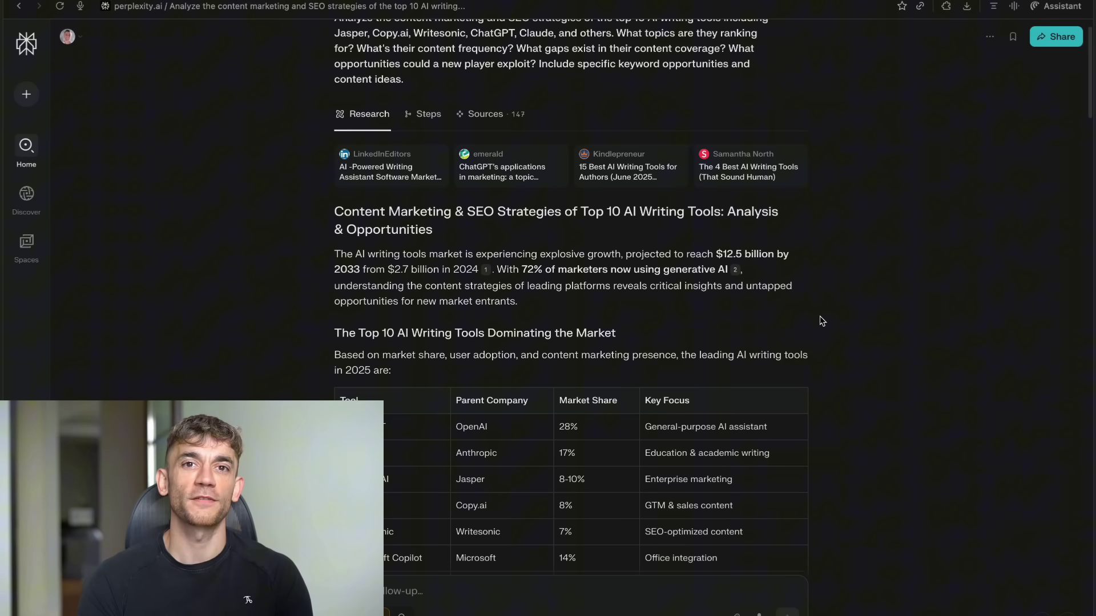
scroll(822, 320, "down", 5)
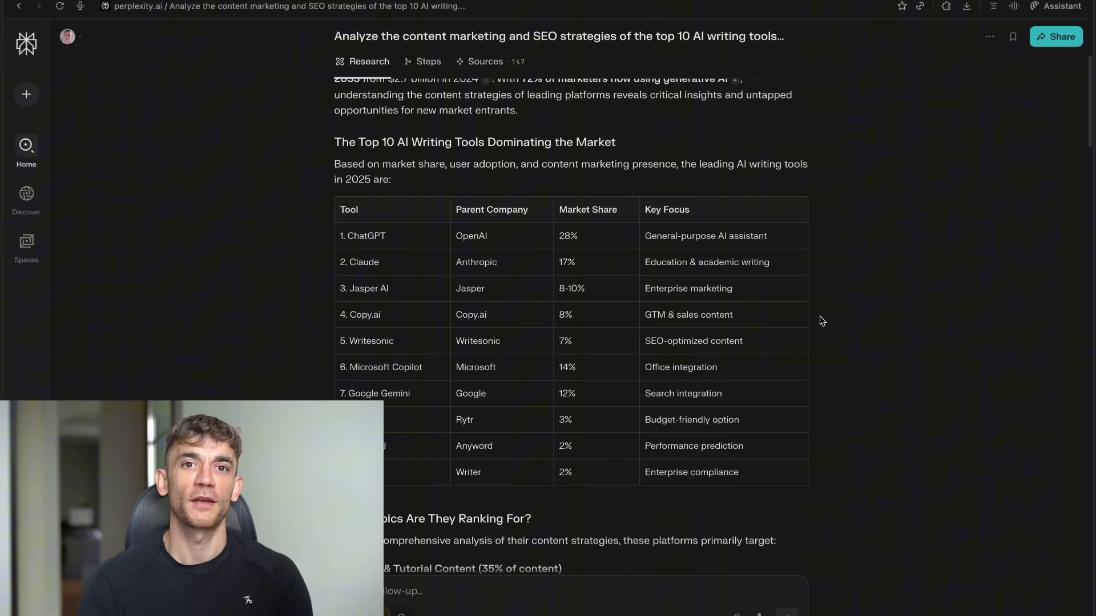
scroll(821, 321, "down", 2)
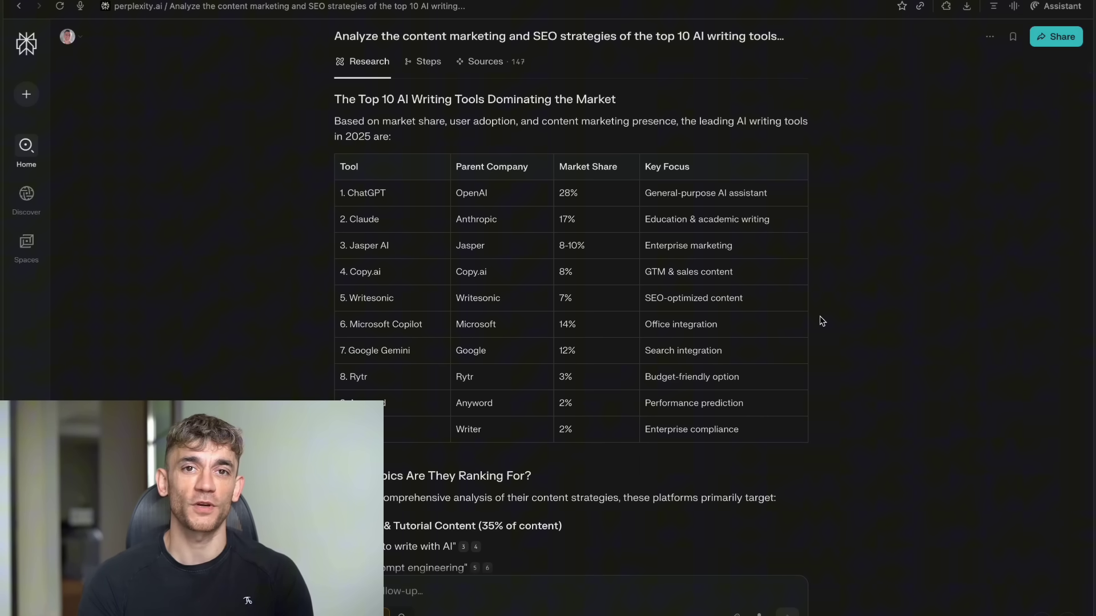
scroll(822, 320, "down", 3)
scroll(821, 321, "up", 2)
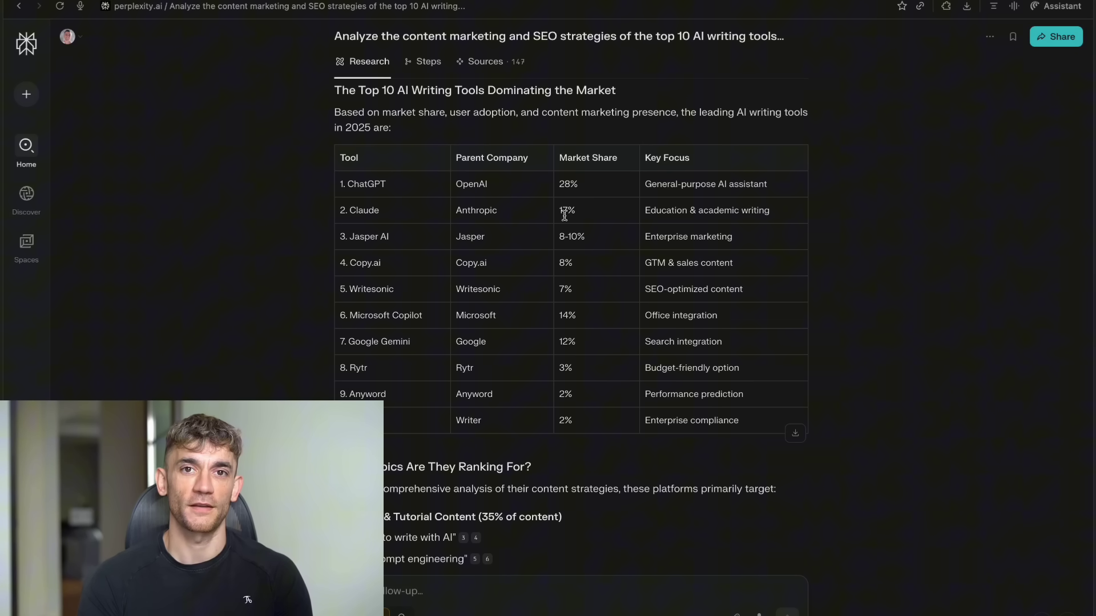
scroll(573, 419, "down", 6)
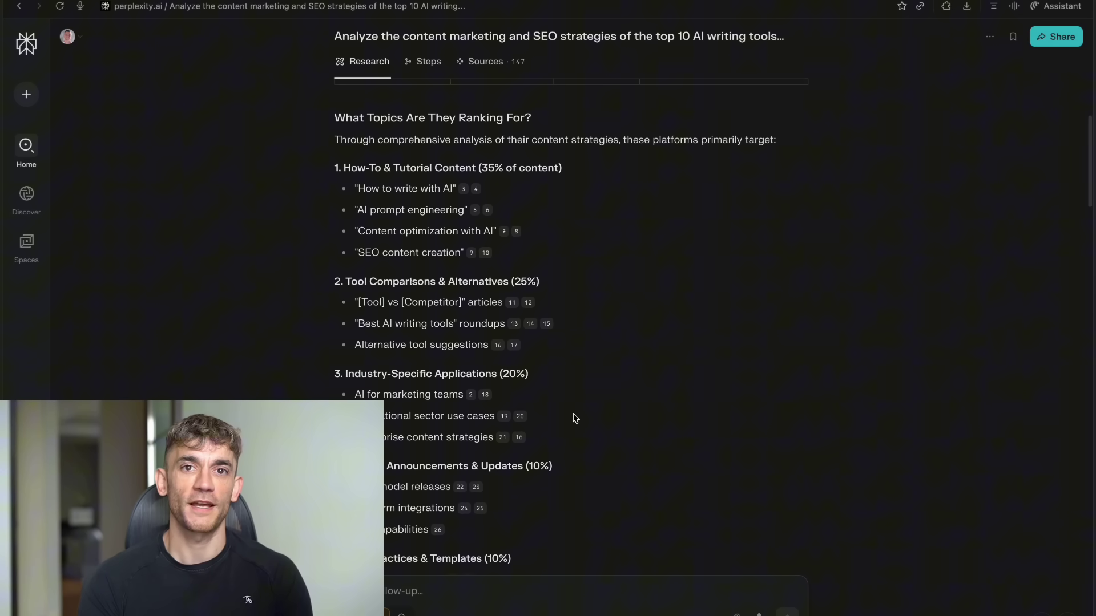
mouse_move(474, 190)
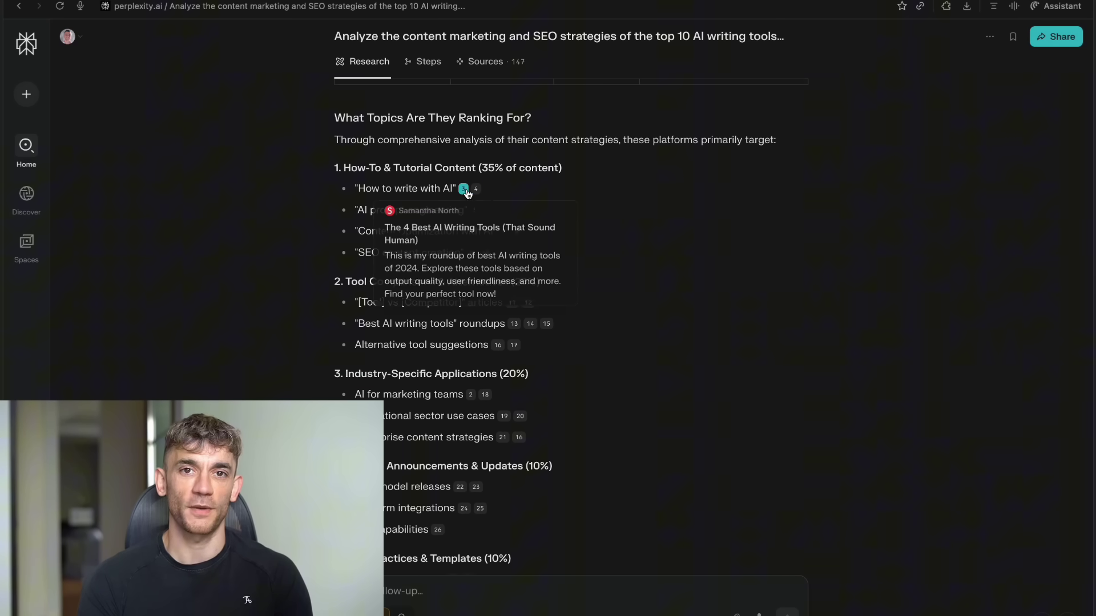
scroll(462, 194, "down", 10)
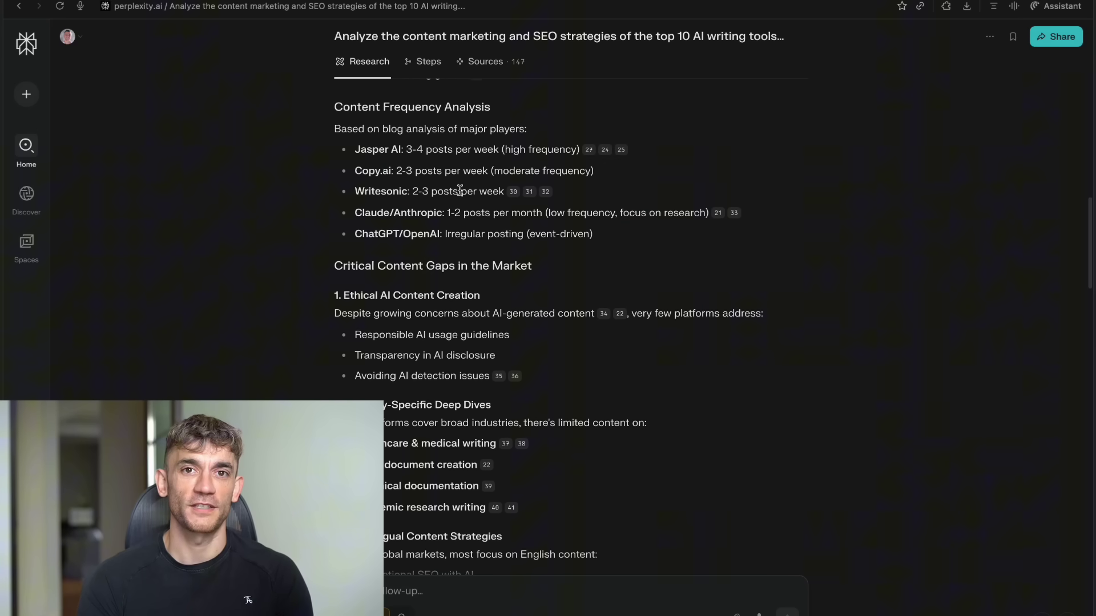
scroll(460, 190, "down", 2)
scroll(460, 190, "down", 3)
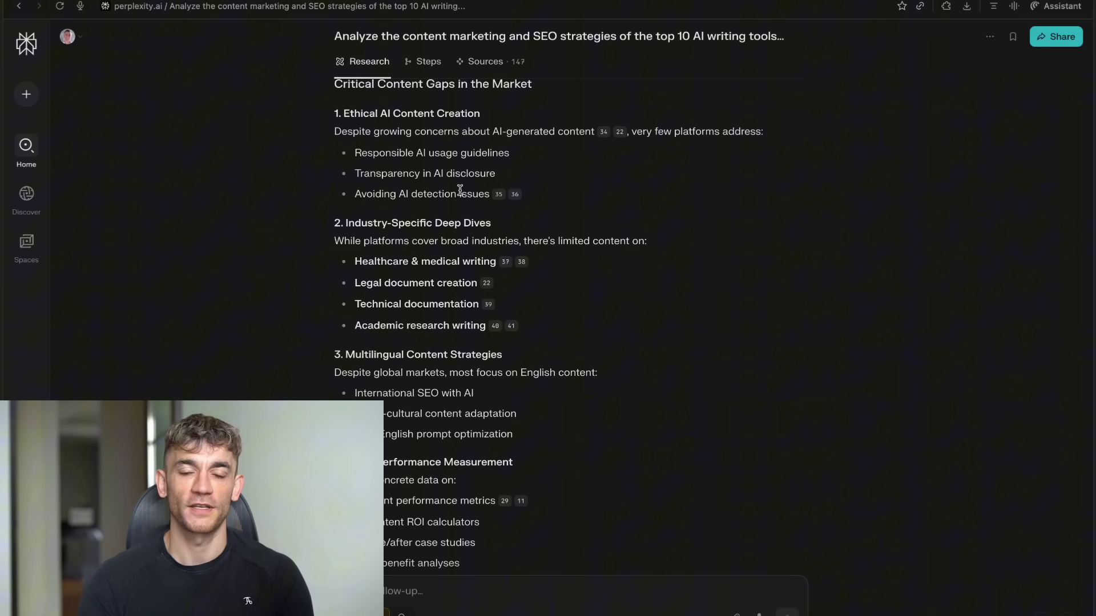
scroll(460, 190, "down", 15)
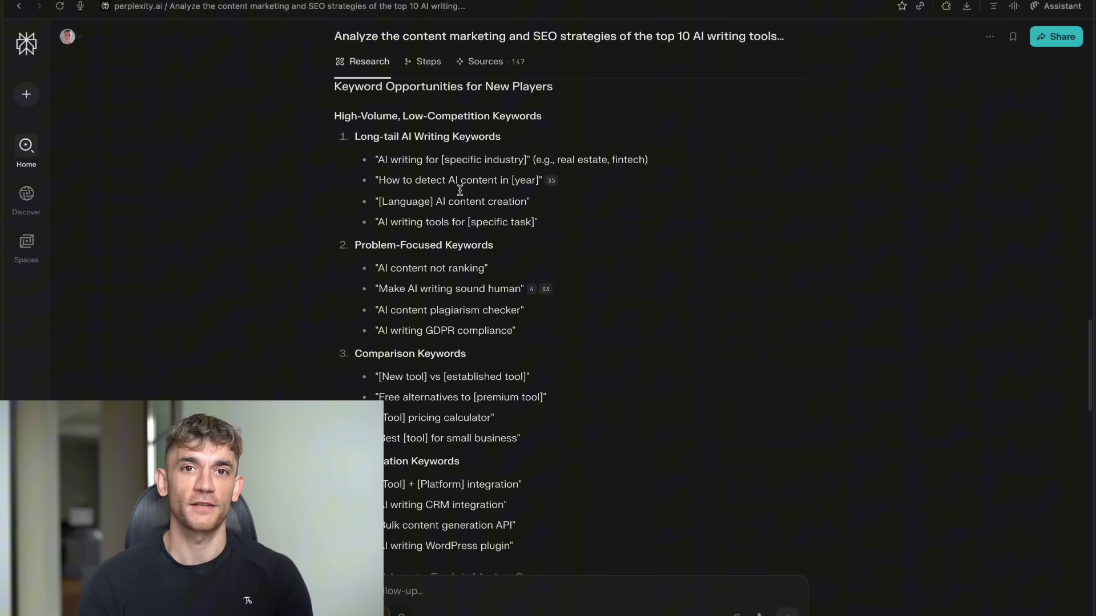
scroll(460, 190, "down", 20)
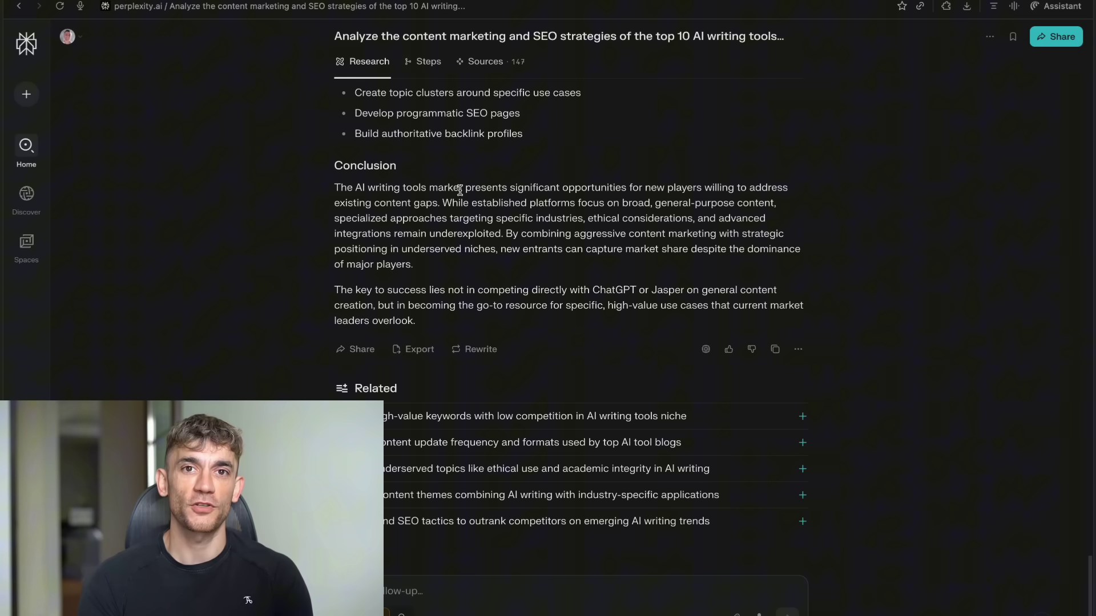
Step: Turn on Notify me for the report, browse its 147 sources, then open a new tab
left_click(442, 67)
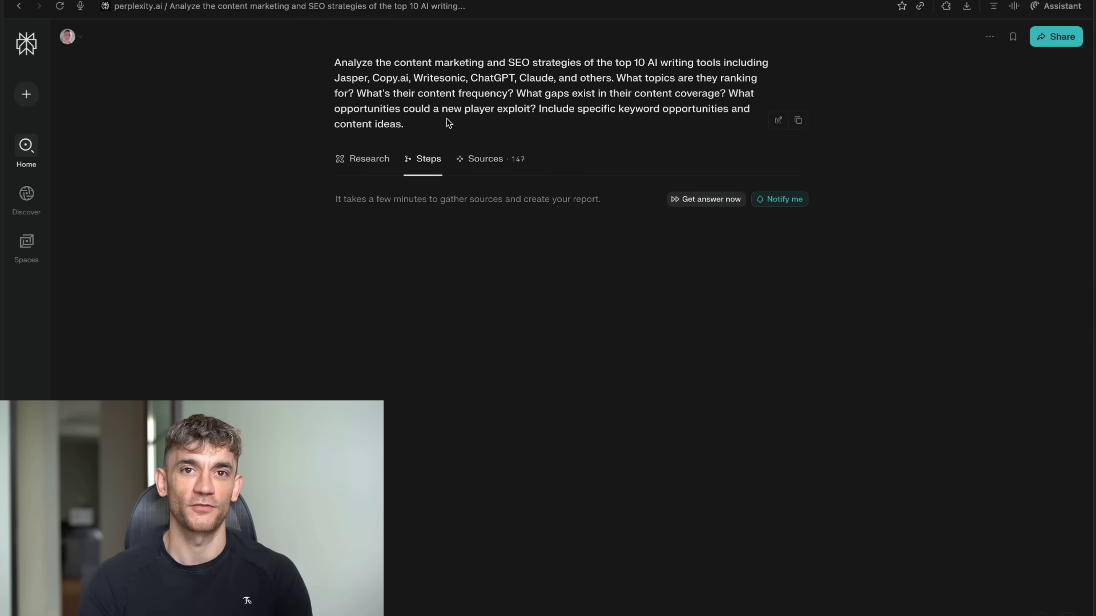
left_click(769, 203)
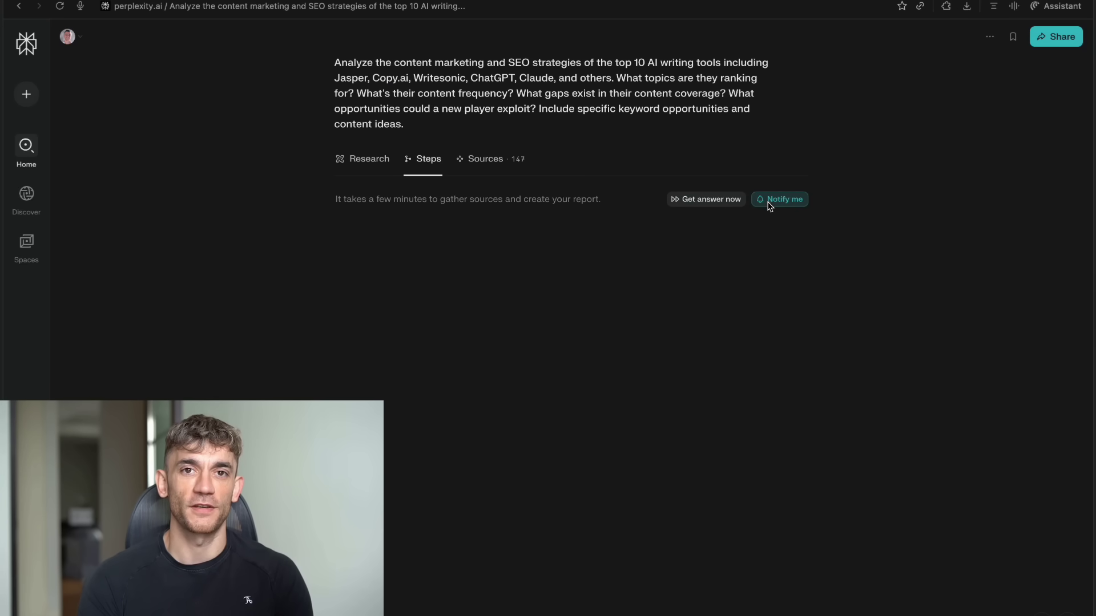
left_click(496, 164)
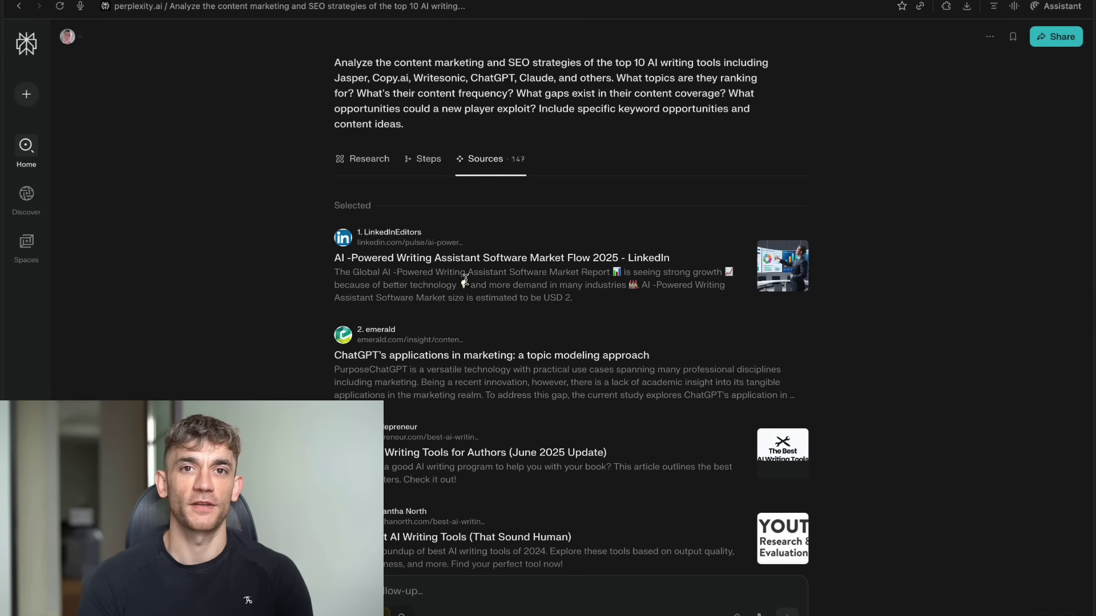
scroll(465, 285, "down", 7)
scroll(465, 284, "down", 20)
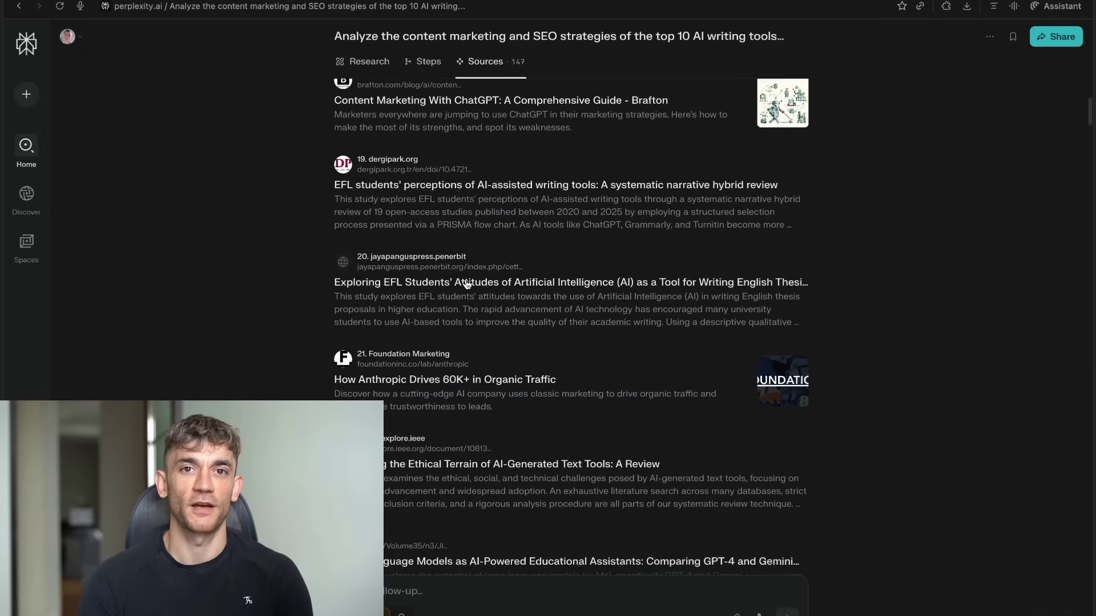
scroll(466, 284, "down", 20)
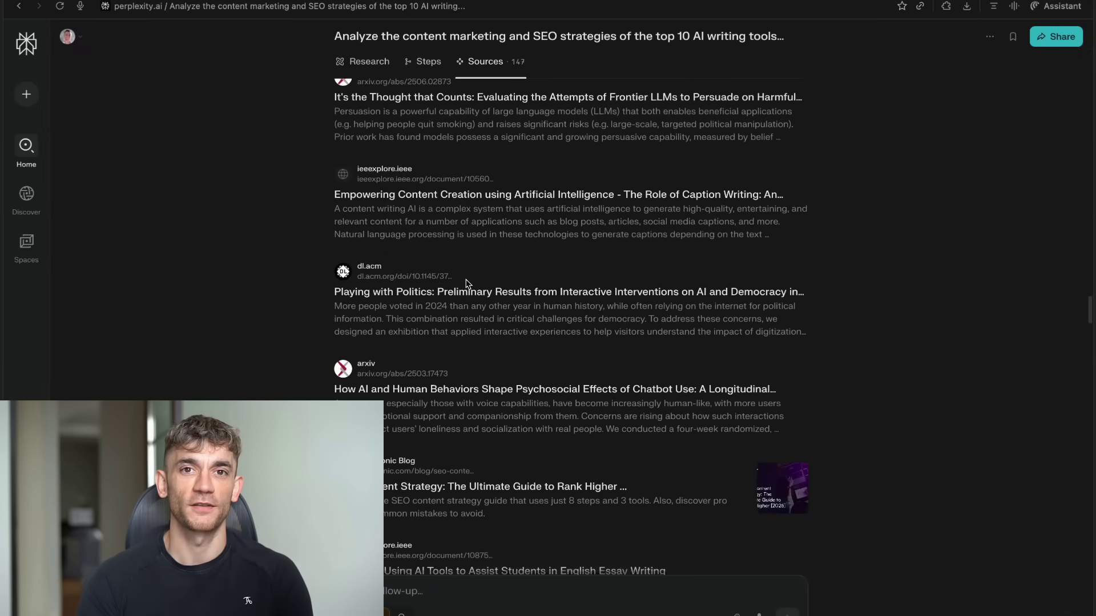
scroll(466, 284, "down", 20)
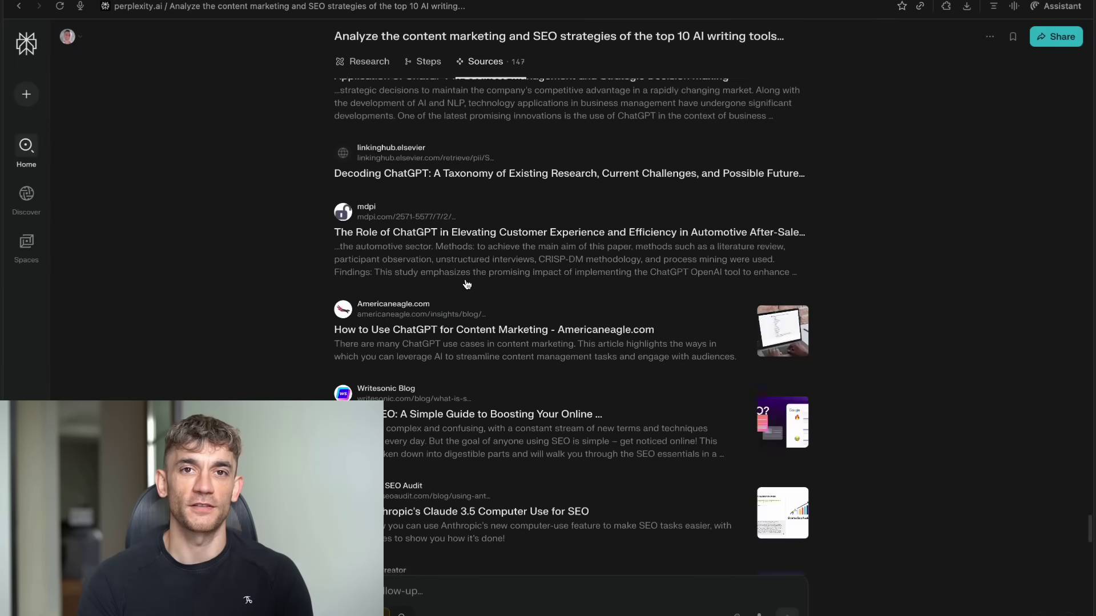
scroll(465, 284, "down", 3)
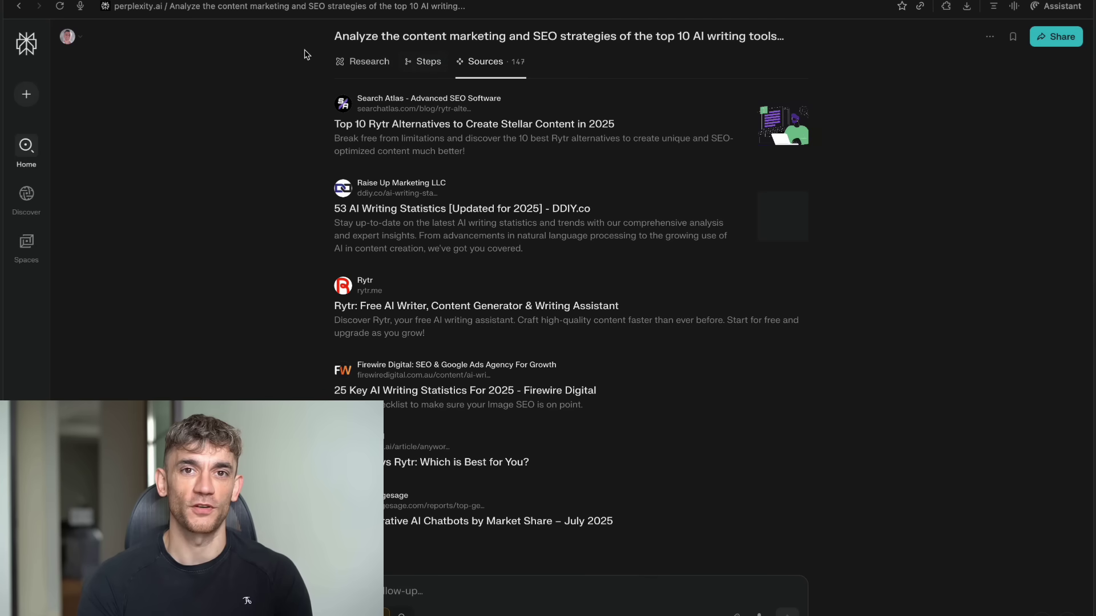
left_click(369, 66)
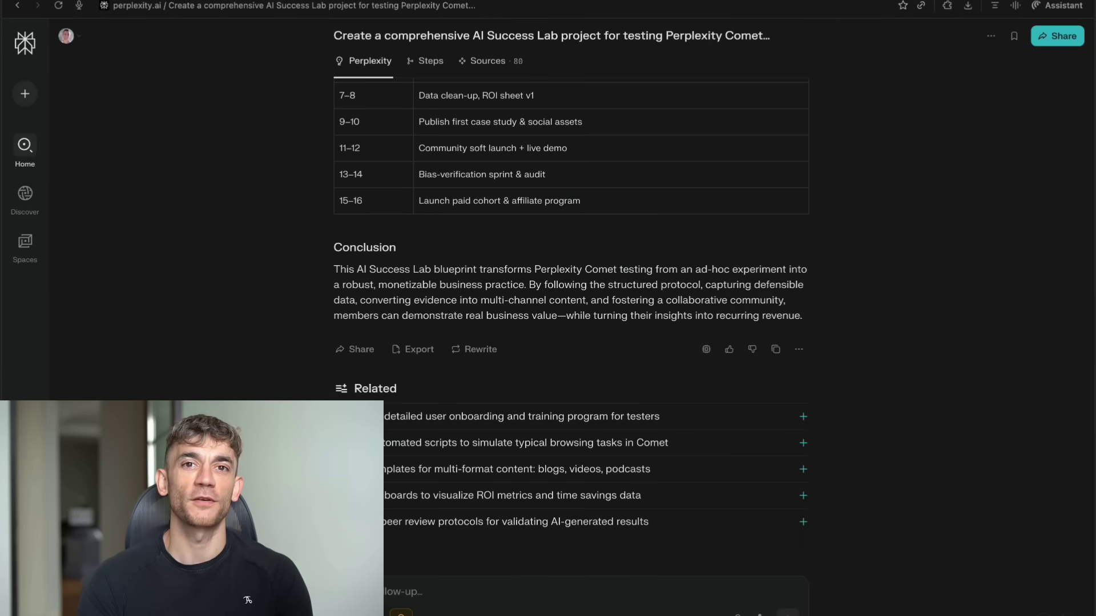
key("ctrl+t")
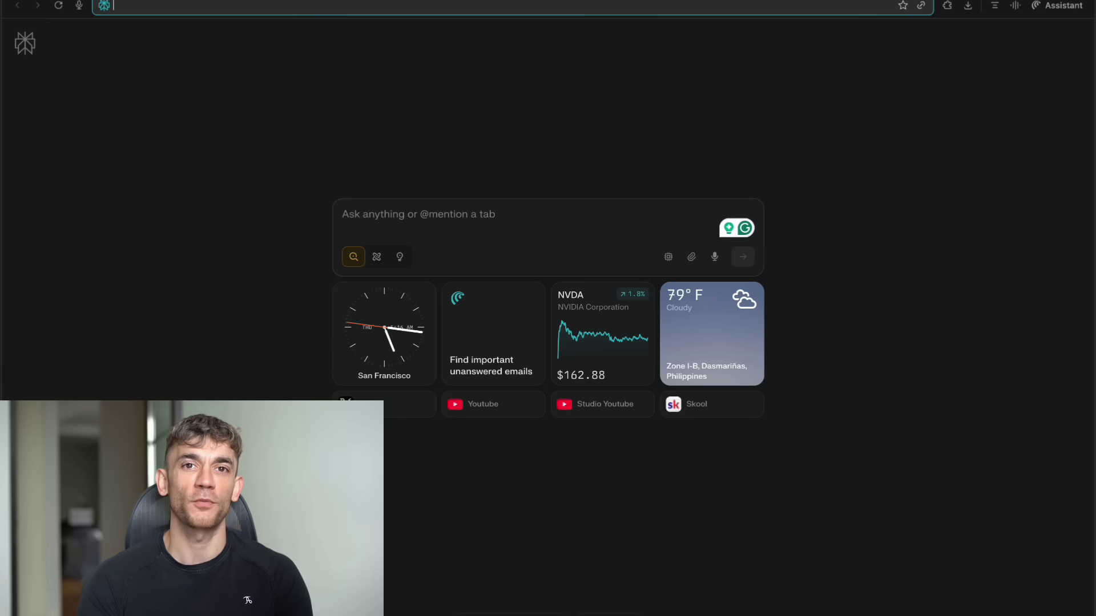
Step: Go to YouTube from the new-tab tile and scroll the channel's video list
left_click(520, 413)
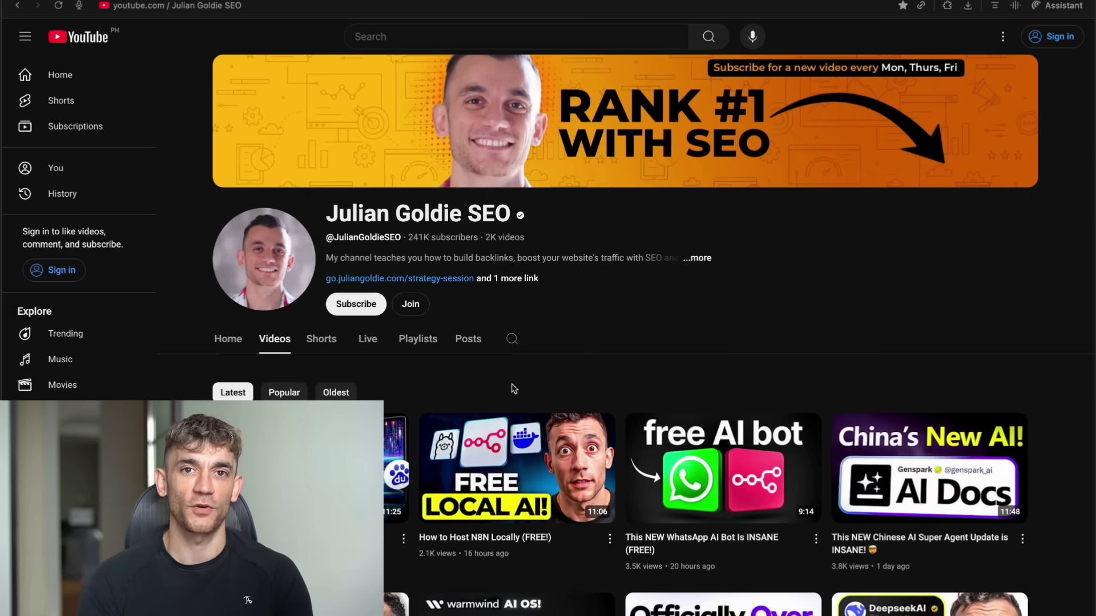
scroll(539, 359, "down", 2)
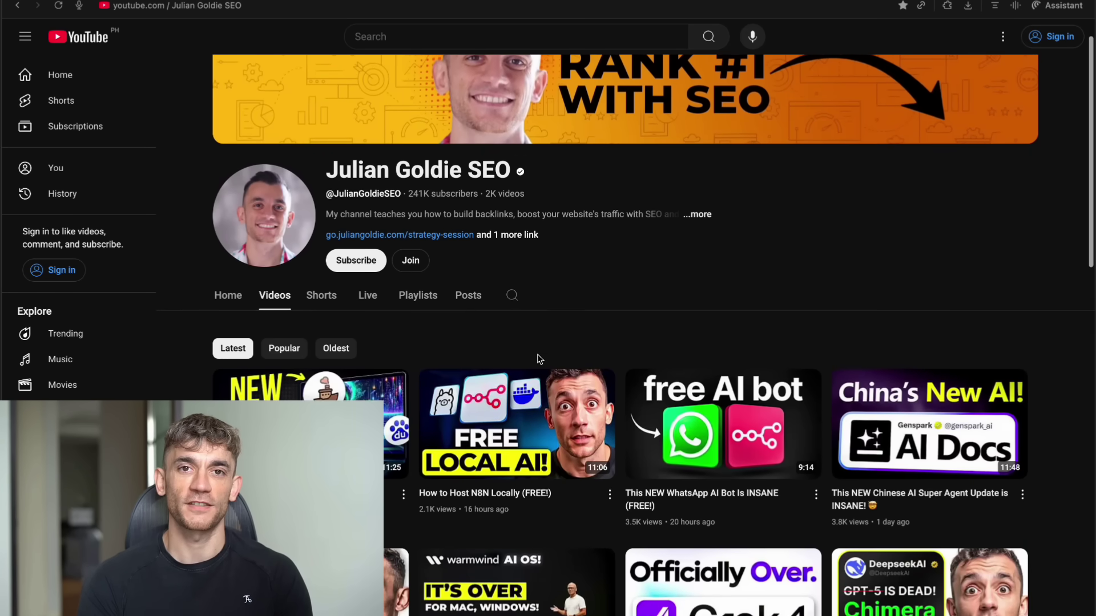
scroll(539, 358, "down", 1)
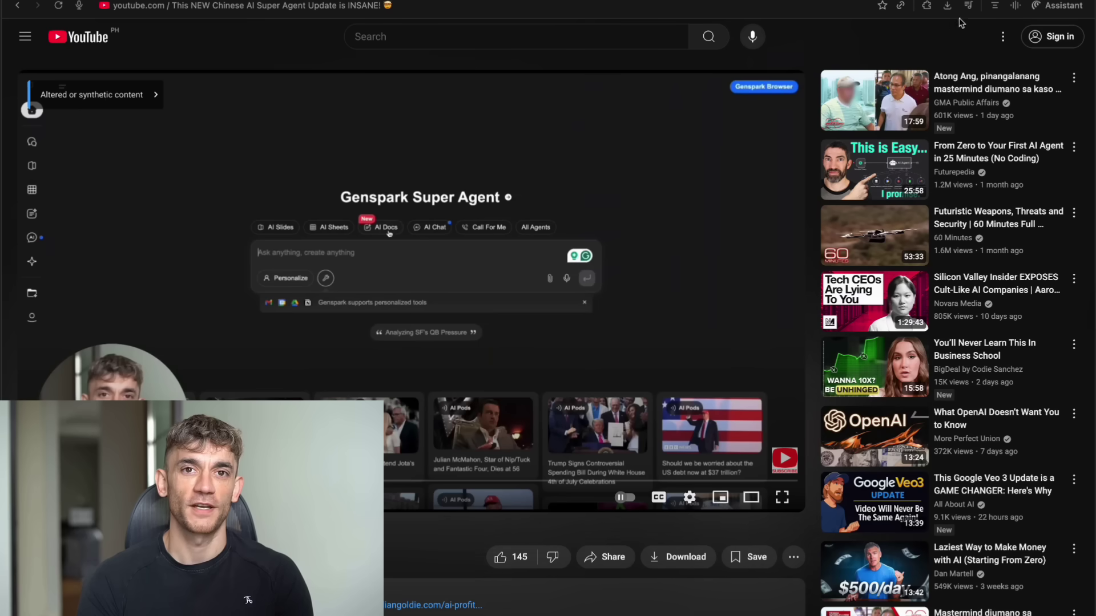
Step: Ask the Assistant sidebar to summarize the video, check its source, and read the GenSpark AI Docs summary
left_click(1042, 8)
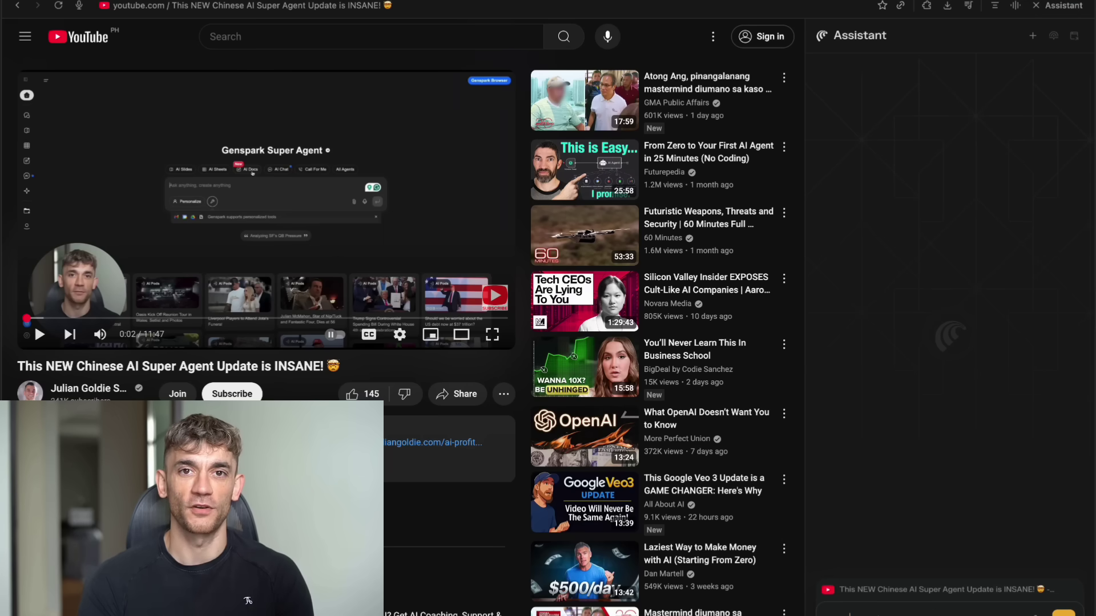
type("can you s")
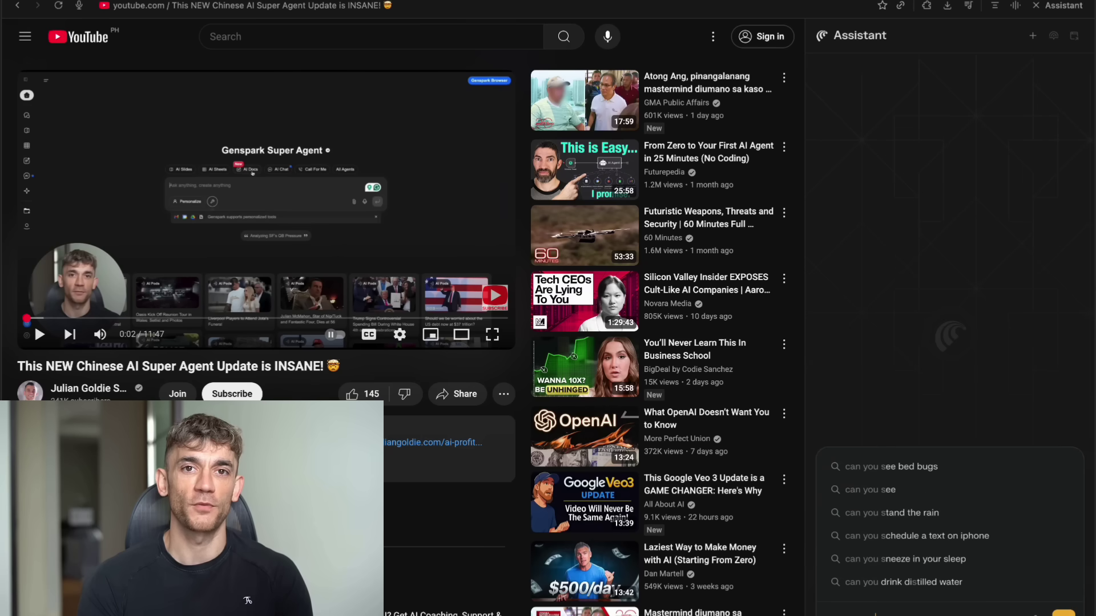
type("u")
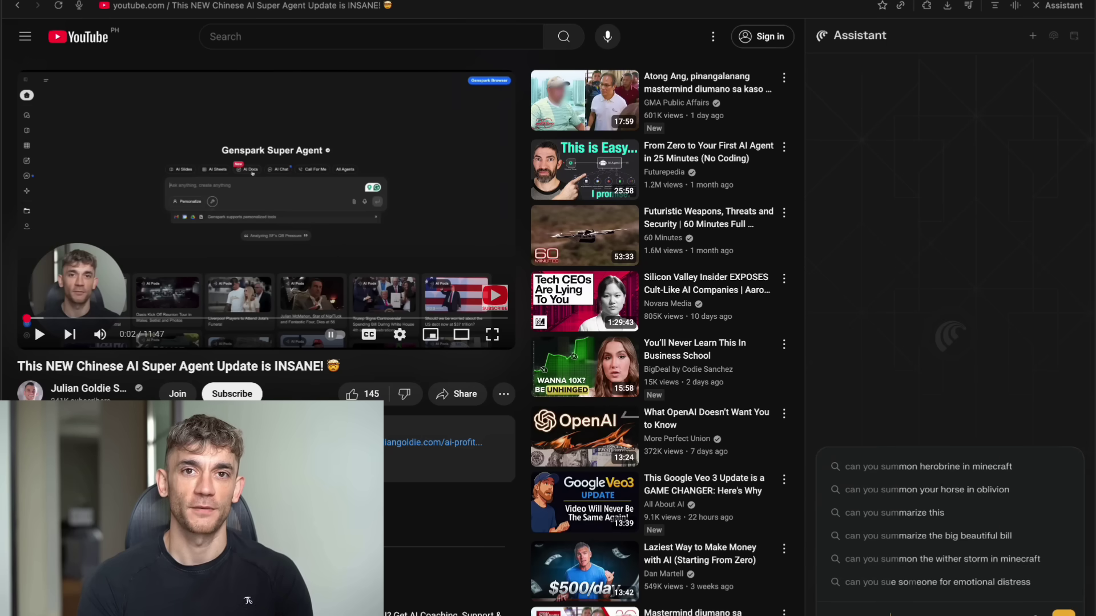
type("ma")
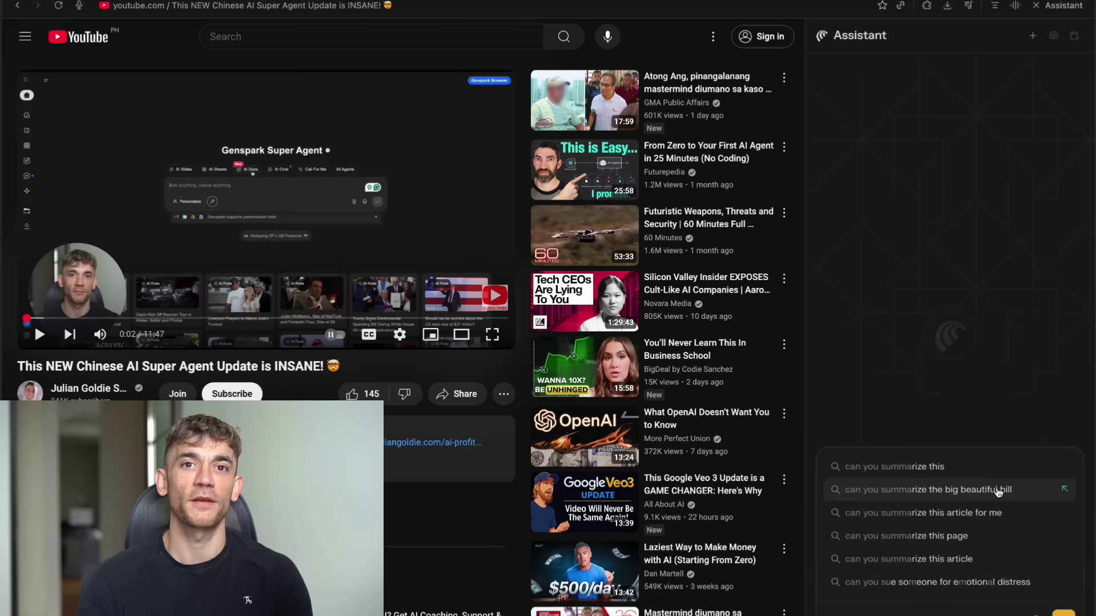
left_click(989, 472)
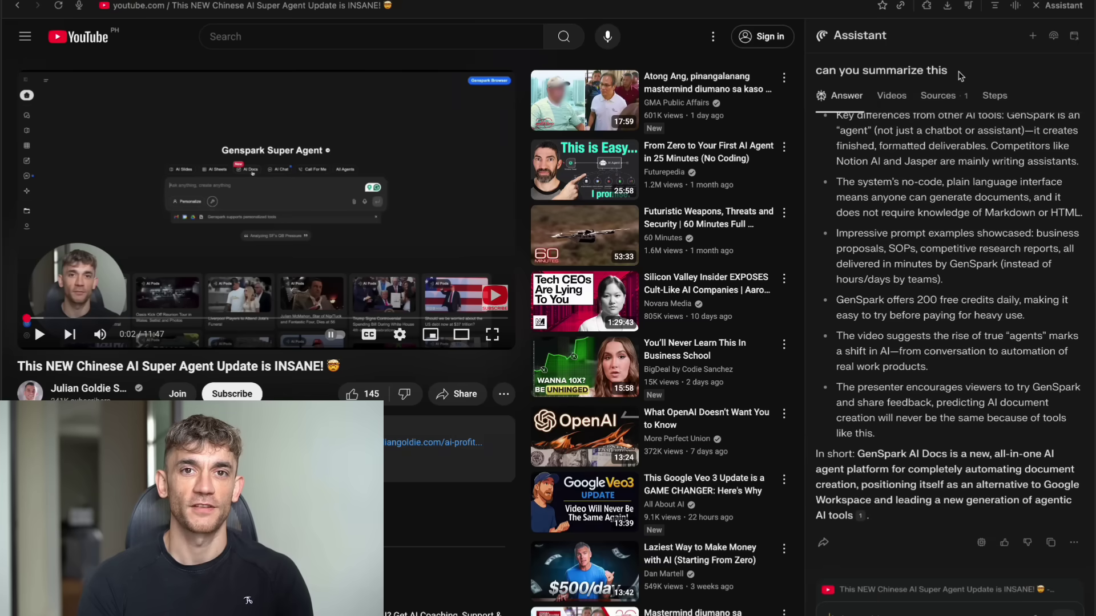
left_click(943, 96)
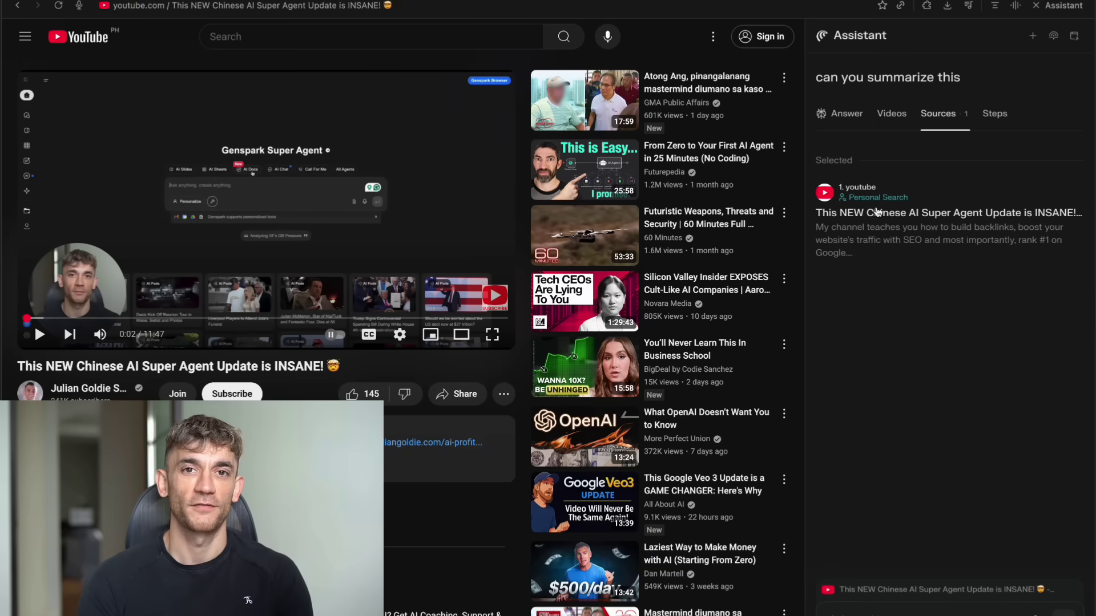
left_click(849, 116)
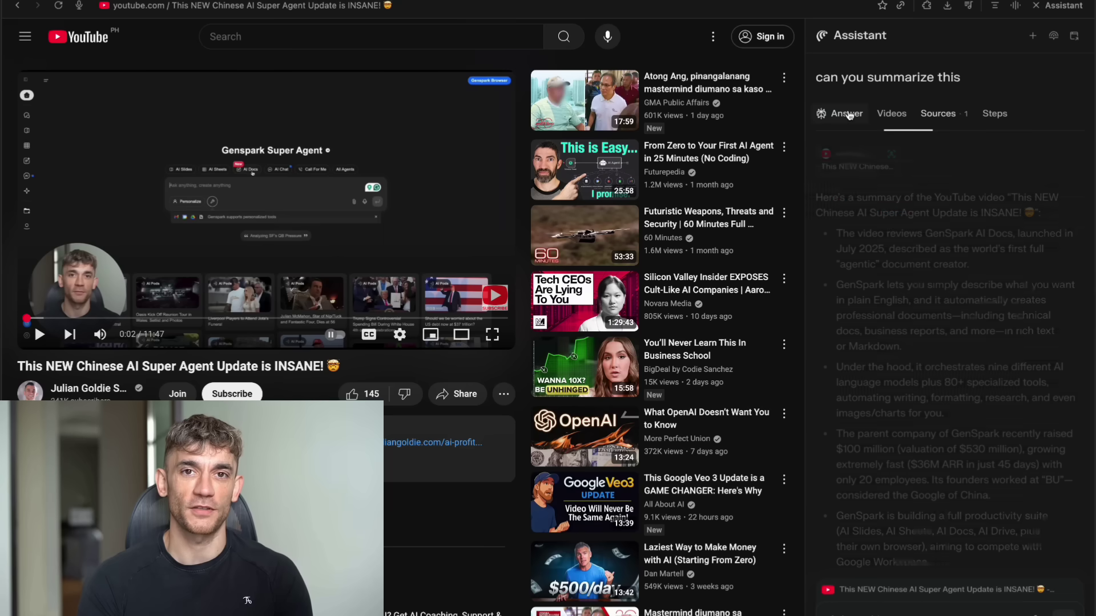
scroll(952, 215, "down", 3)
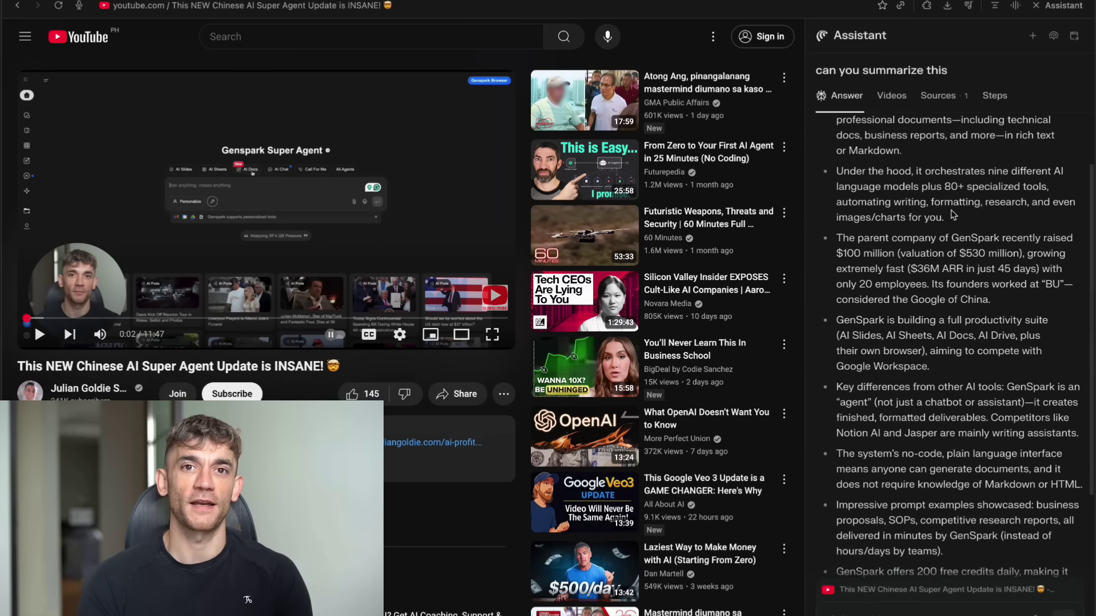
scroll(952, 215, "down", 4)
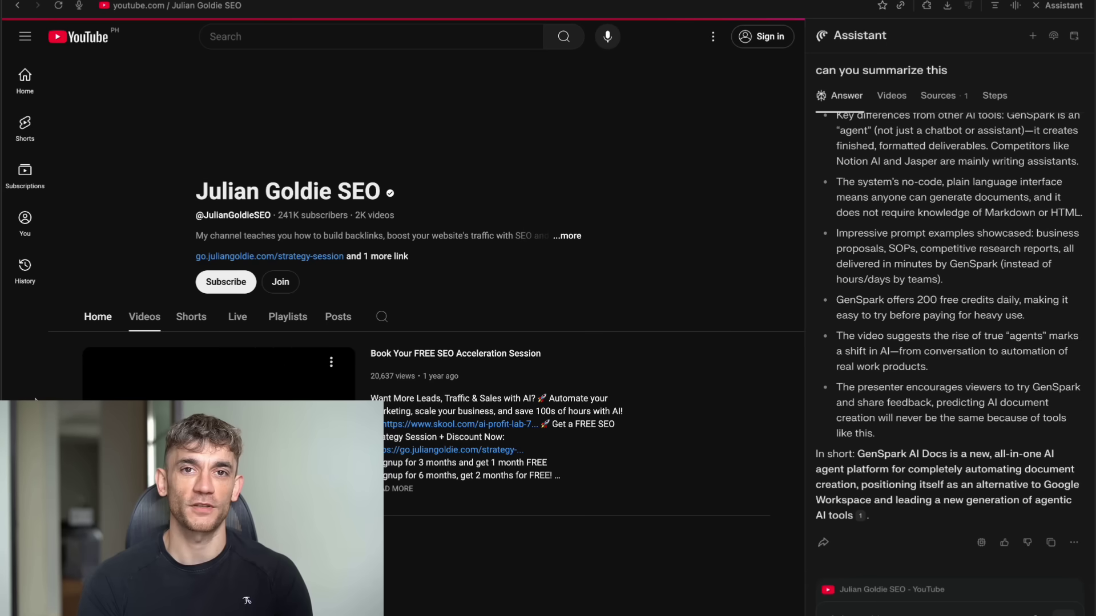
Step: Open the MuseStreamer video from the channel's Videos list and get key takeaways in a new Assistant chat
left_click(151, 317)
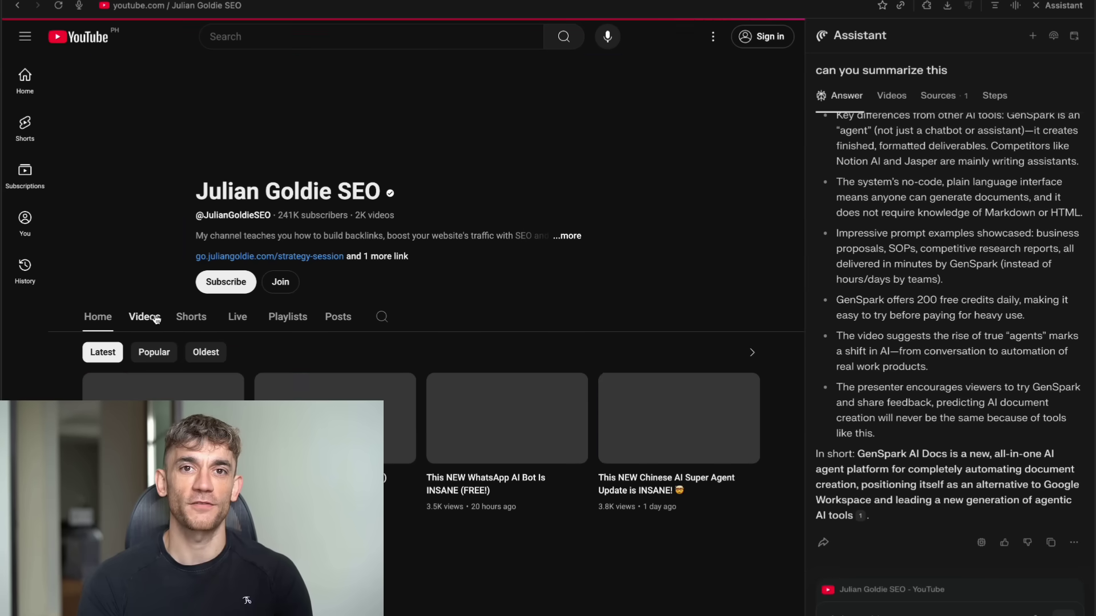
left_click(163, 389)
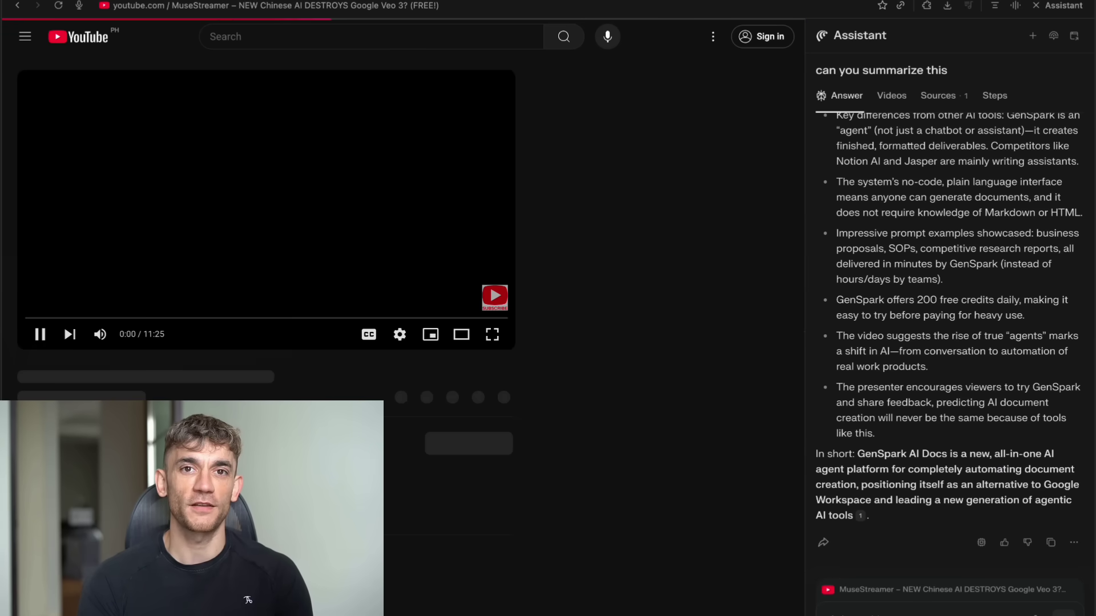
scroll(1031, 448, "up", 10)
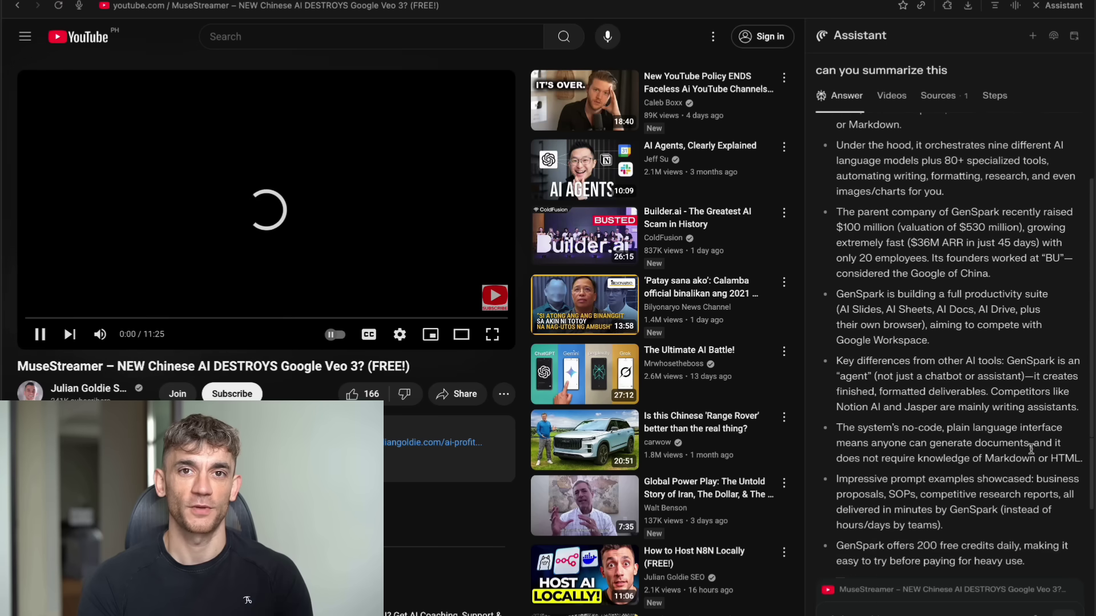
left_click(1034, 35)
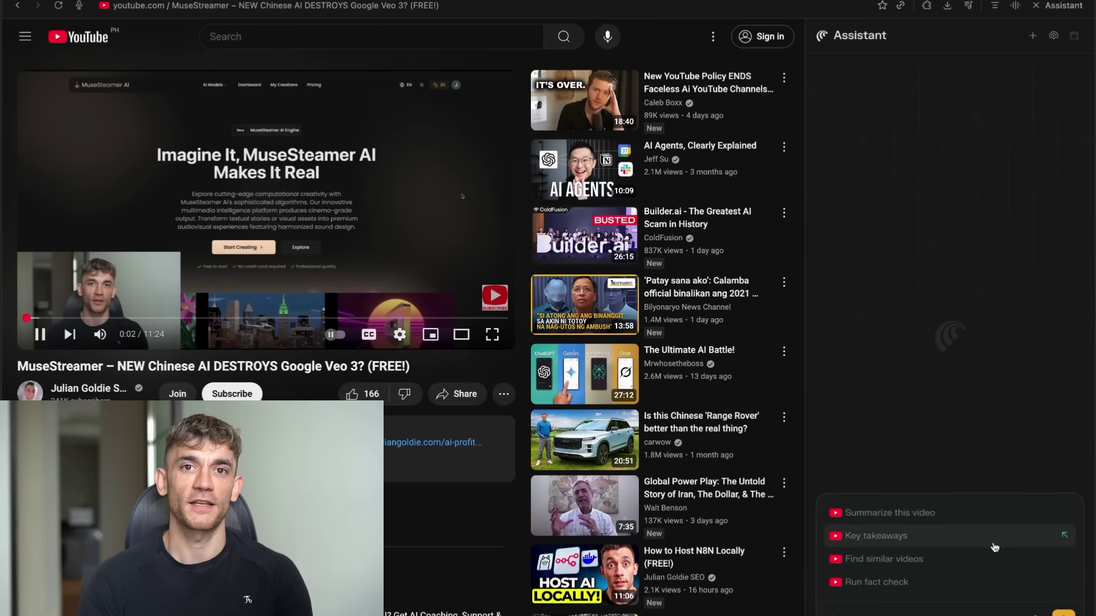
left_click(899, 537)
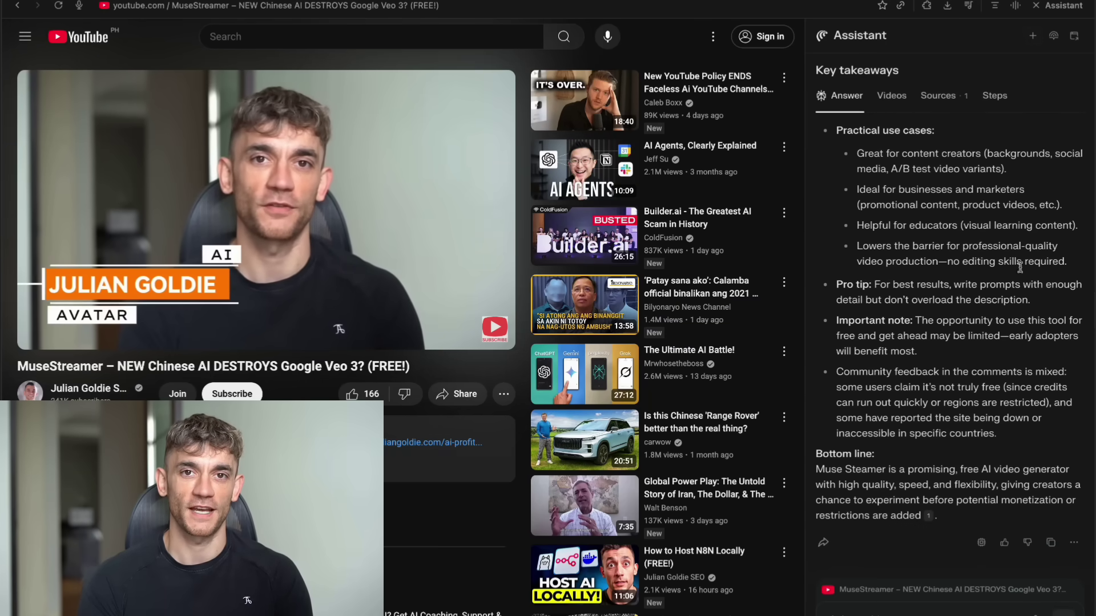
scroll(966, 164, "up", 2)
Step: Start another Assistant chat and run a fact check on the MuseStreamer video's claims
scroll(966, 164, "up", 5)
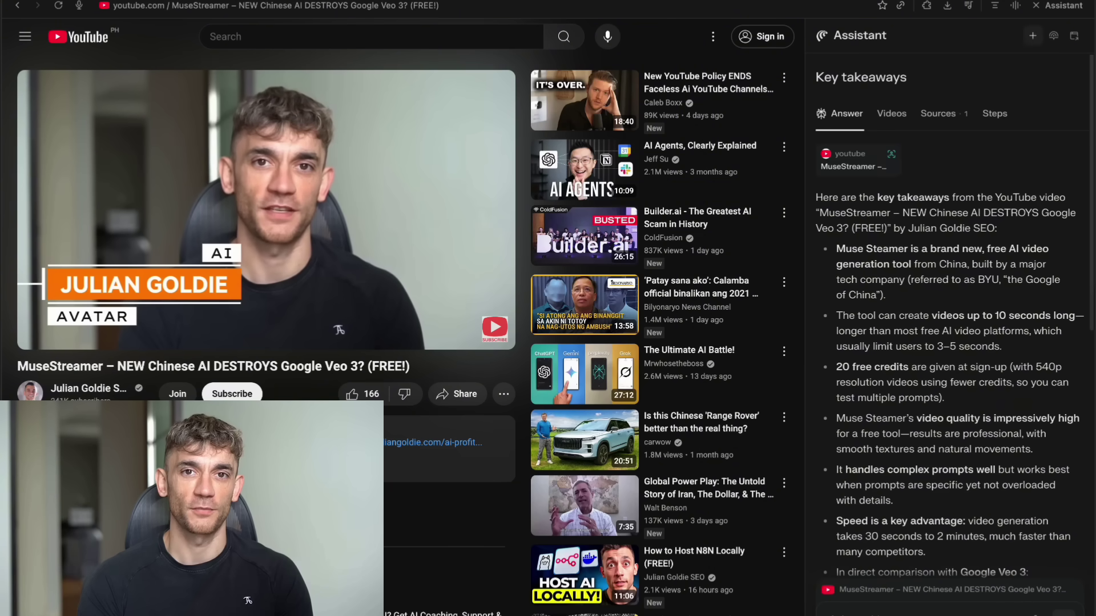
left_click(1032, 35)
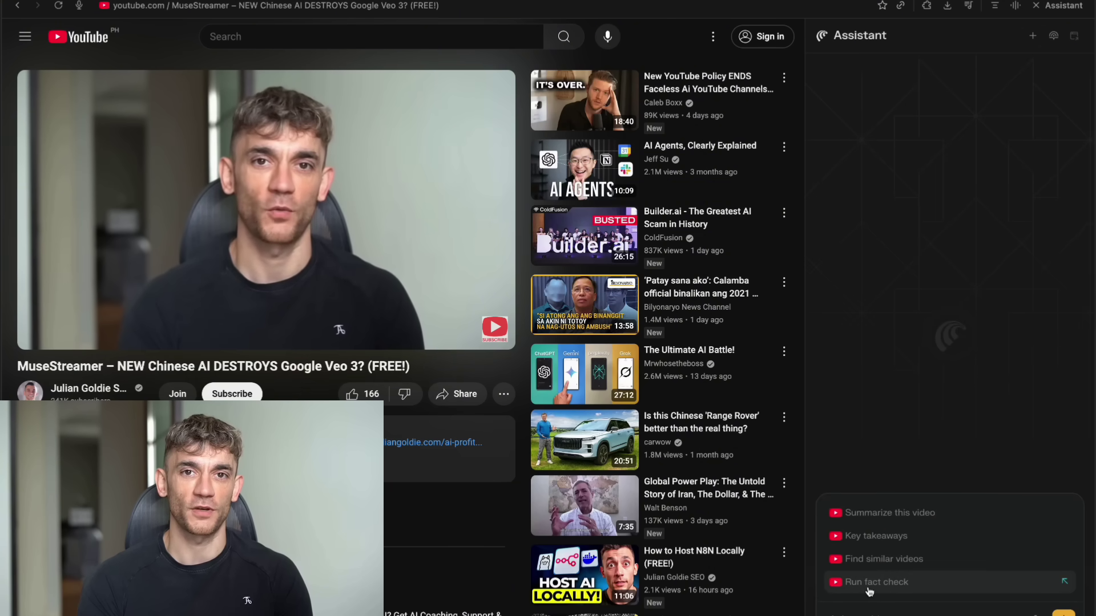
left_click(868, 587)
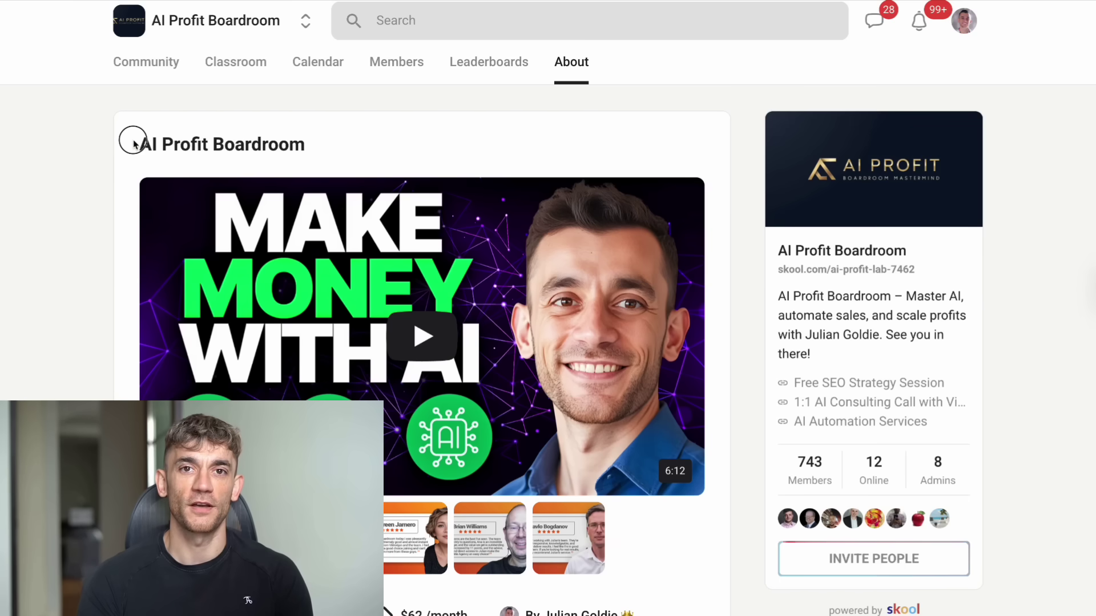
Step: Highlight the AI Profit Boardroom's name and skool.com address, then browse its Classroom courses
left_click_drag(134, 144, 311, 142)
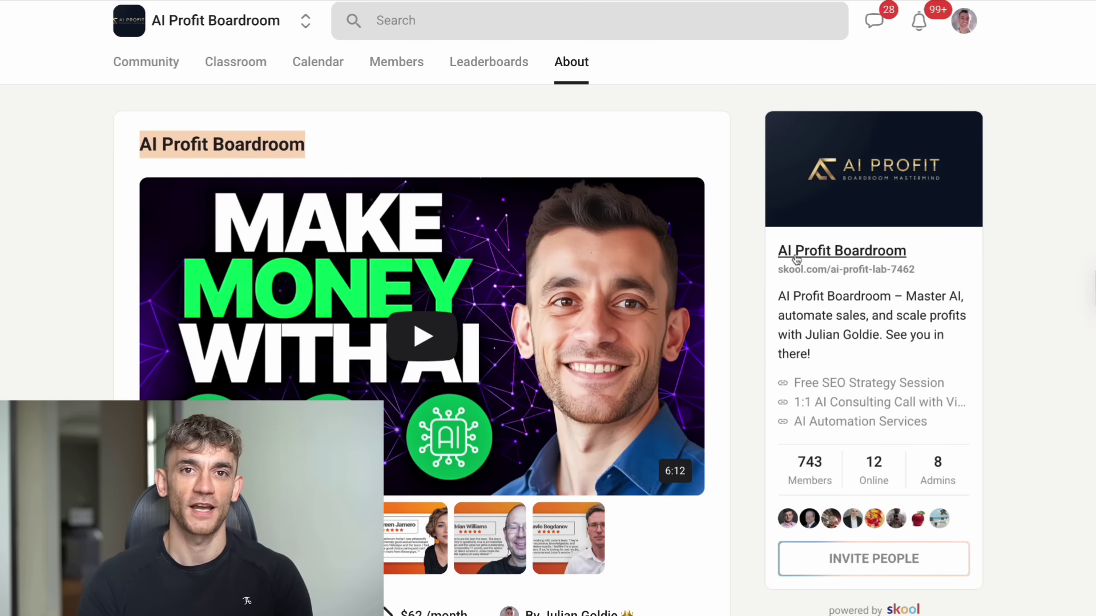
left_click_drag(774, 270, 916, 267)
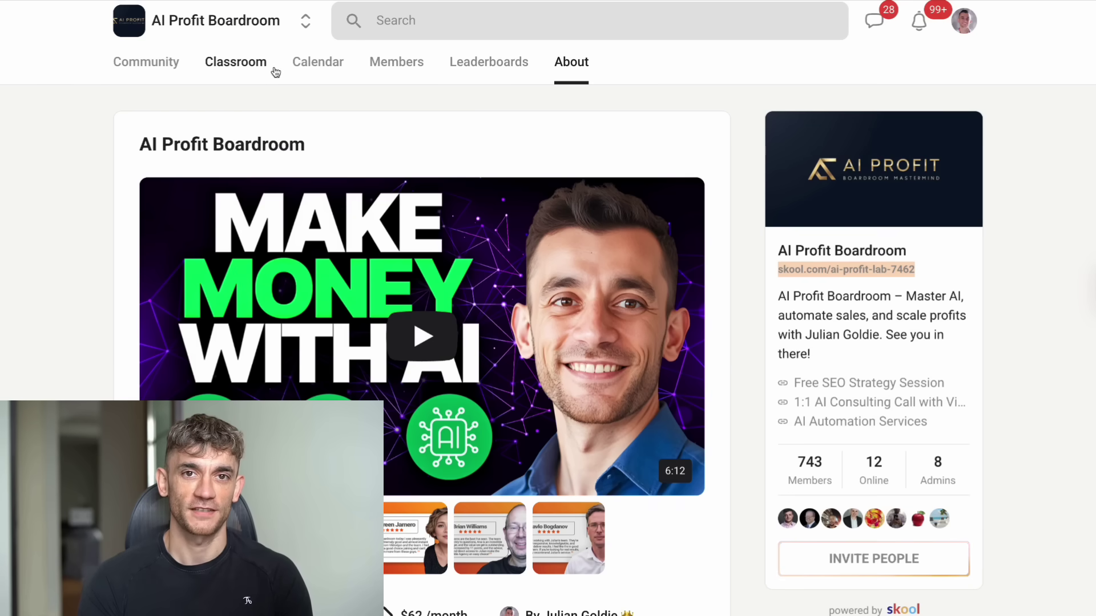
left_click(236, 72)
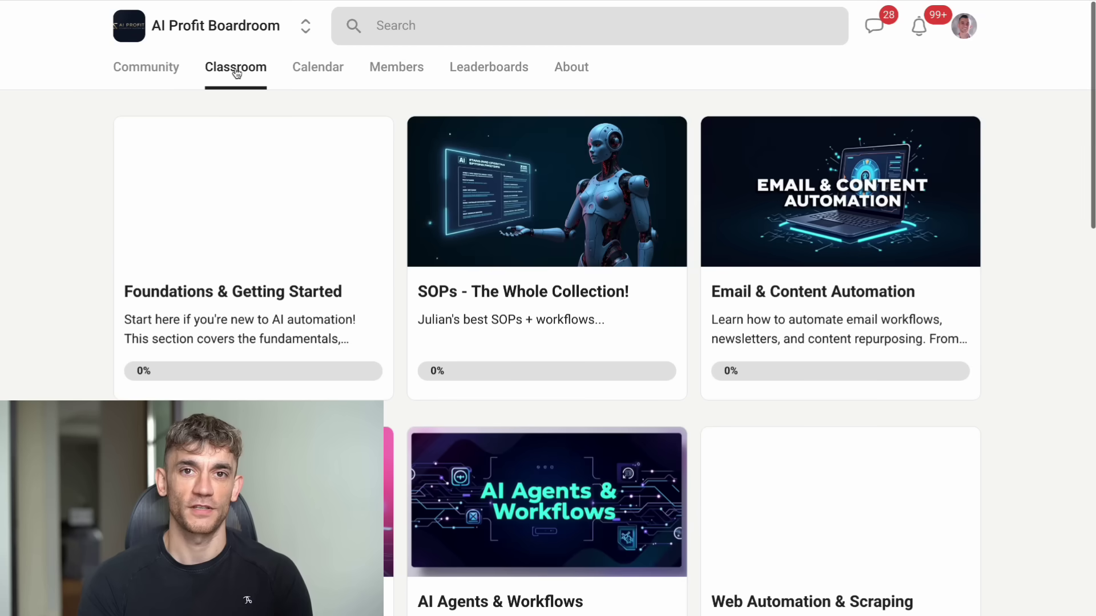
scroll(688, 207, "down", 1)
scroll(688, 206, "down", 3)
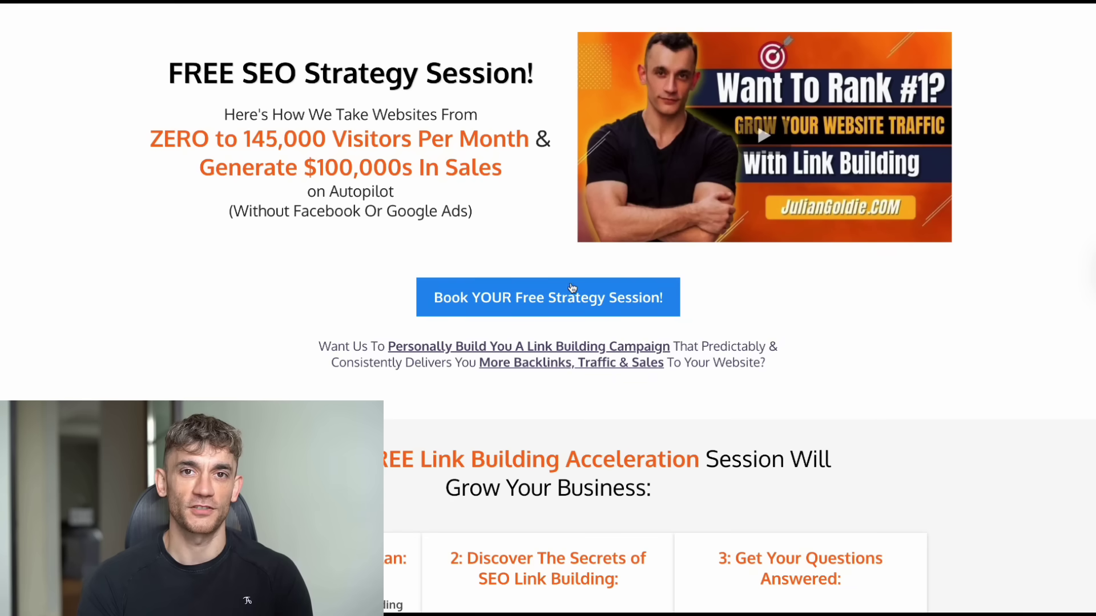
scroll(578, 301, "down", 6)
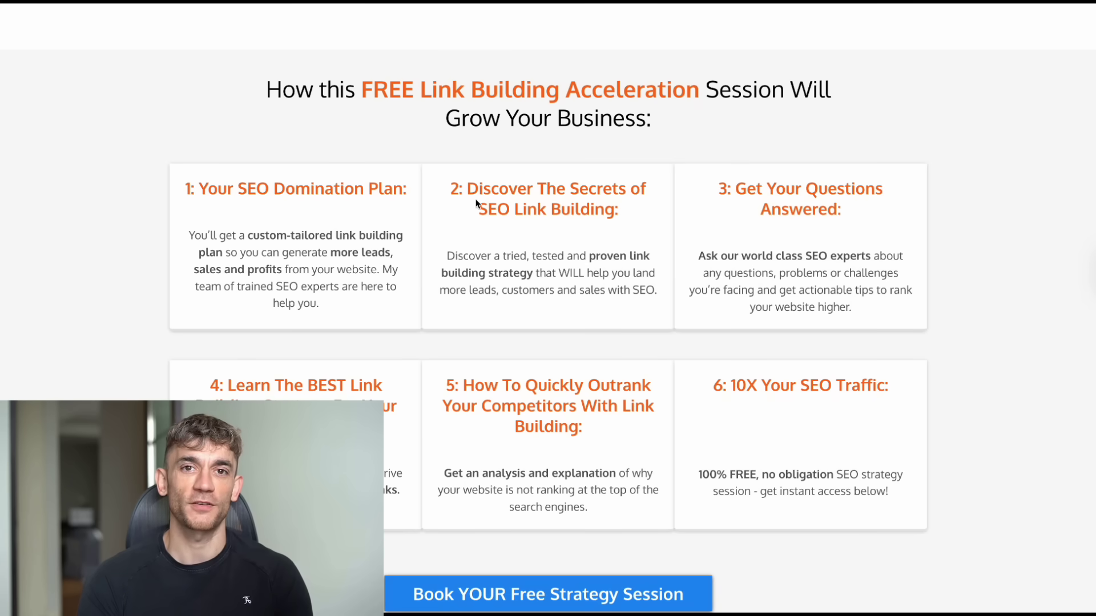
scroll(881, 445, "down", 1)
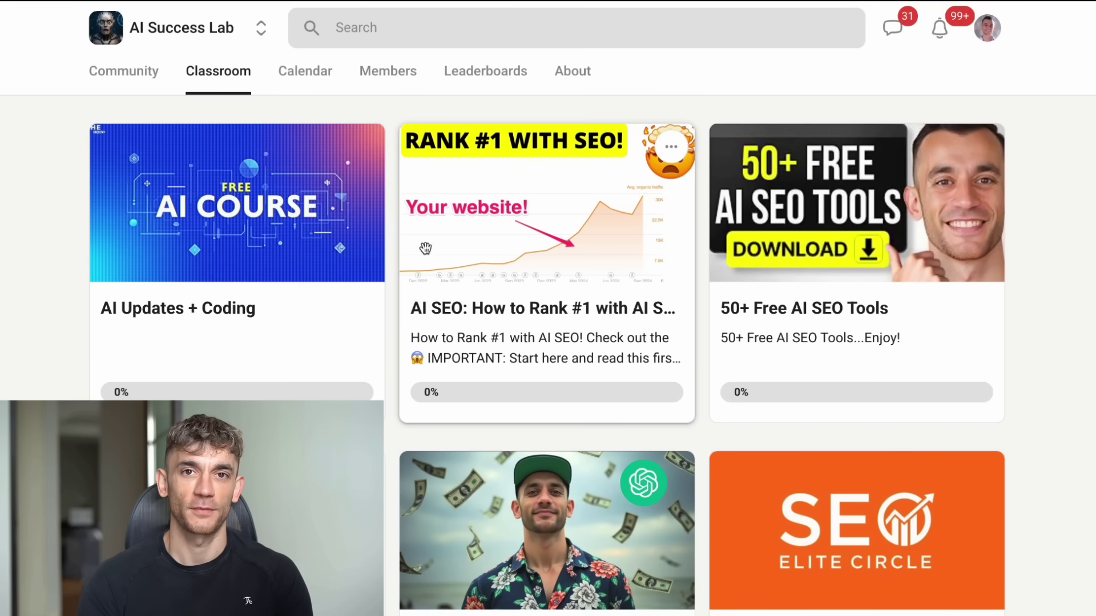
Step: Browse the AI Success Lab community feed
left_click(120, 72)
scroll(319, 209, "down", 8)
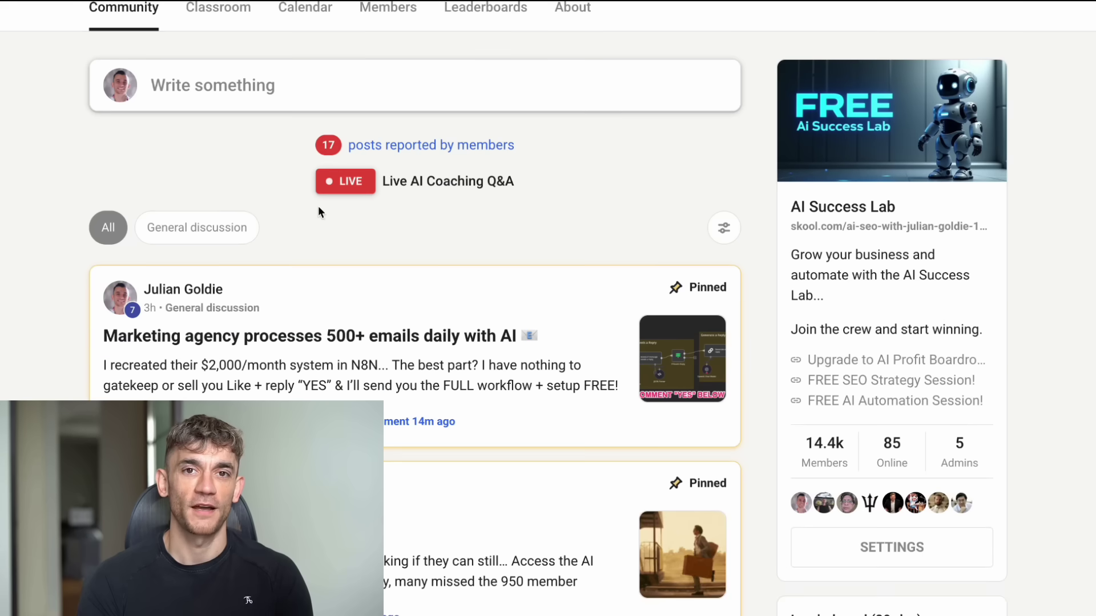
scroll(319, 207, "down", 10)
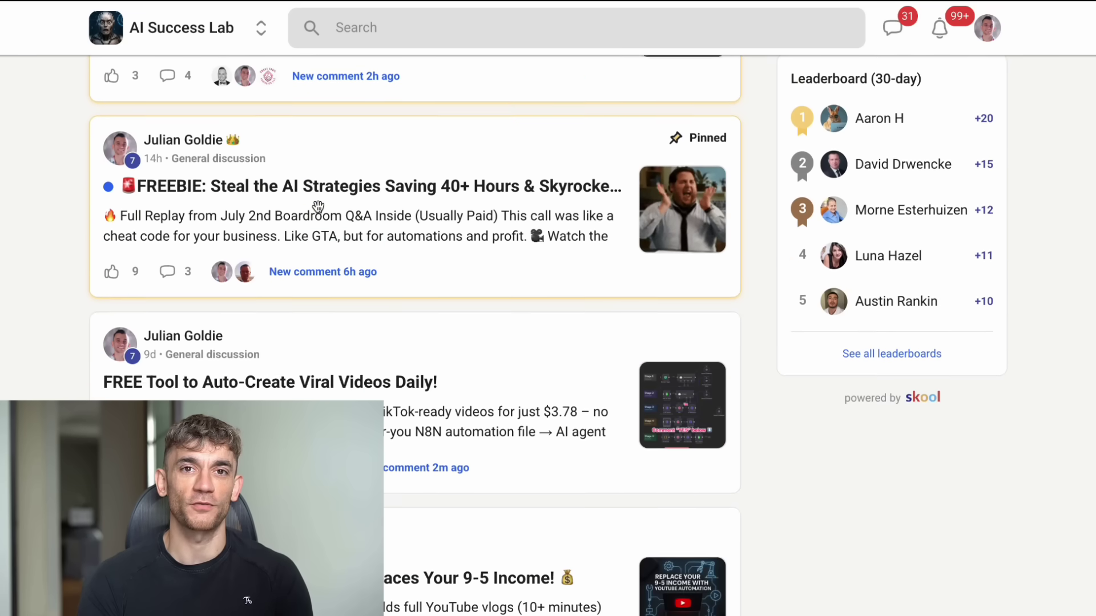
scroll(319, 209, "down", 7)
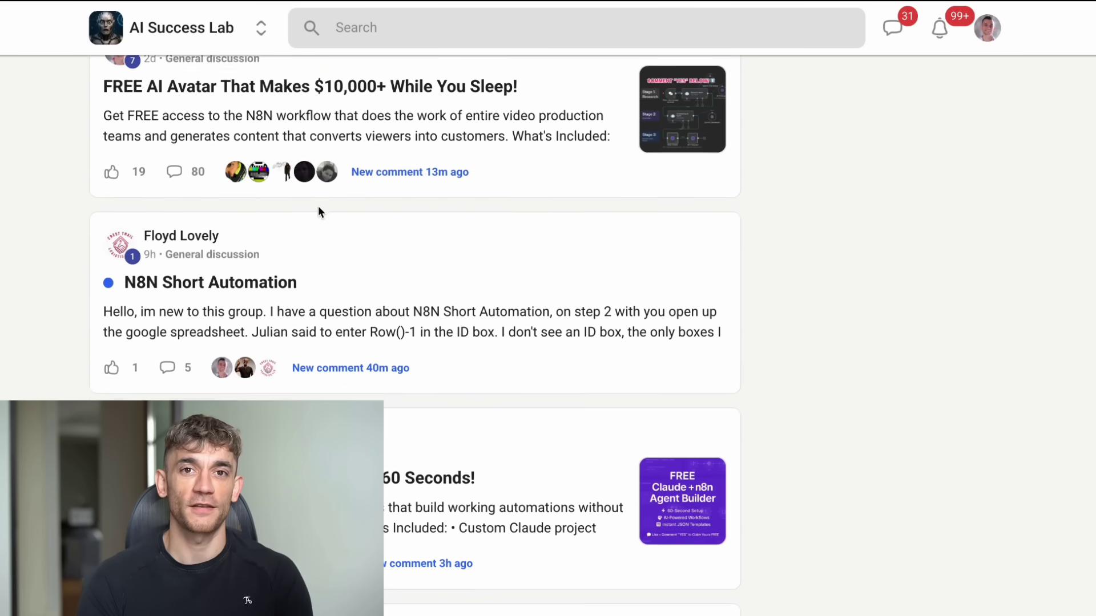
scroll(325, 207, "up", 20)
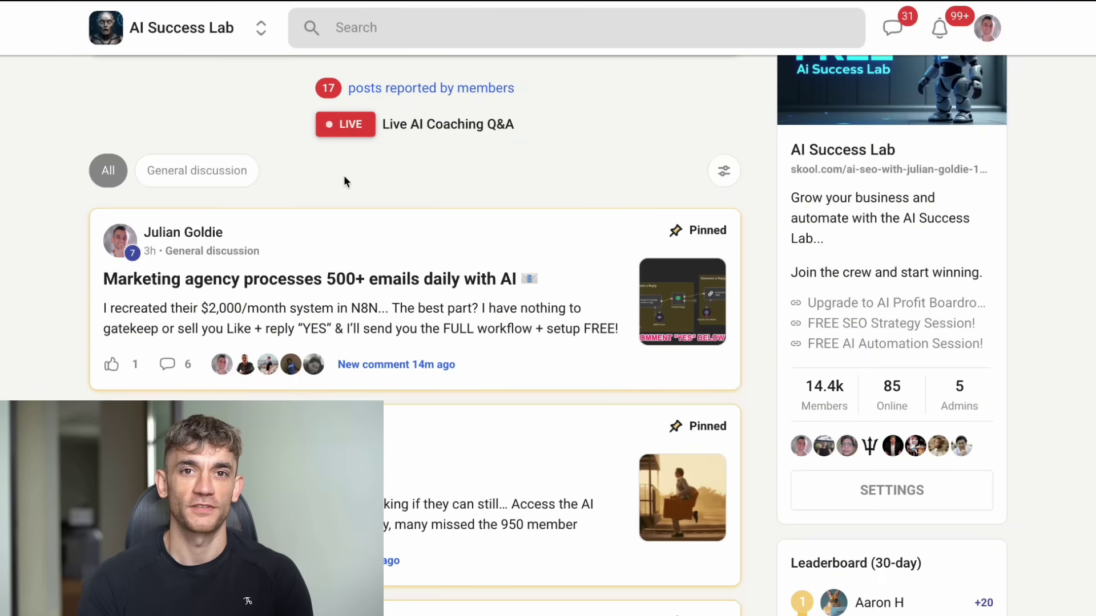
scroll(343, 178, "up", 2)
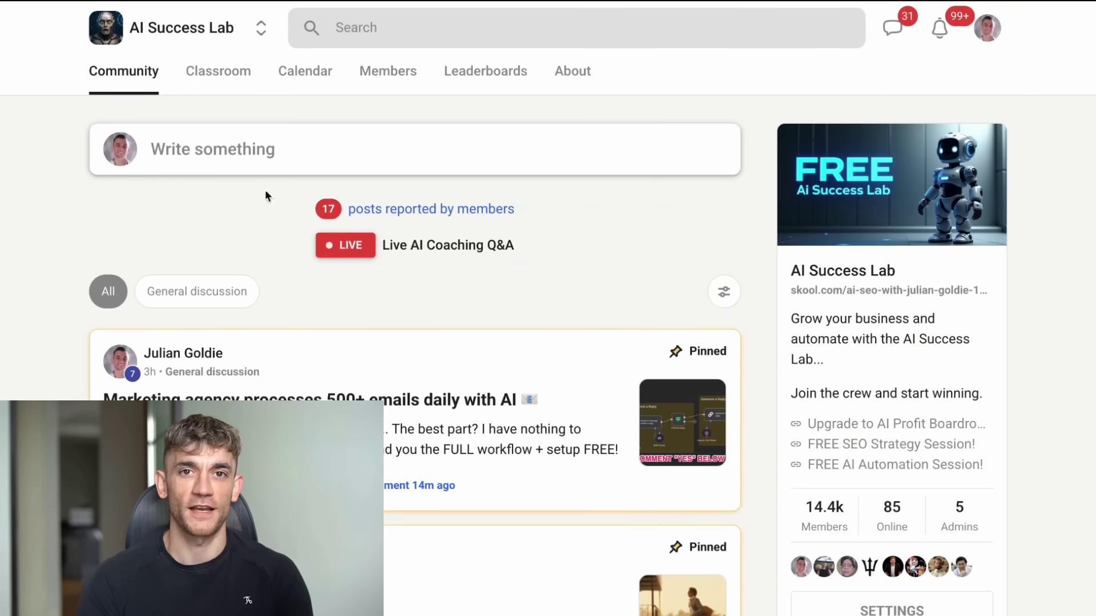
Step: Read the AI Updates + Coding course's N8N: Social Media Post Automator lesson with its Blotato setup and JSON IDs
left_click(229, 85)
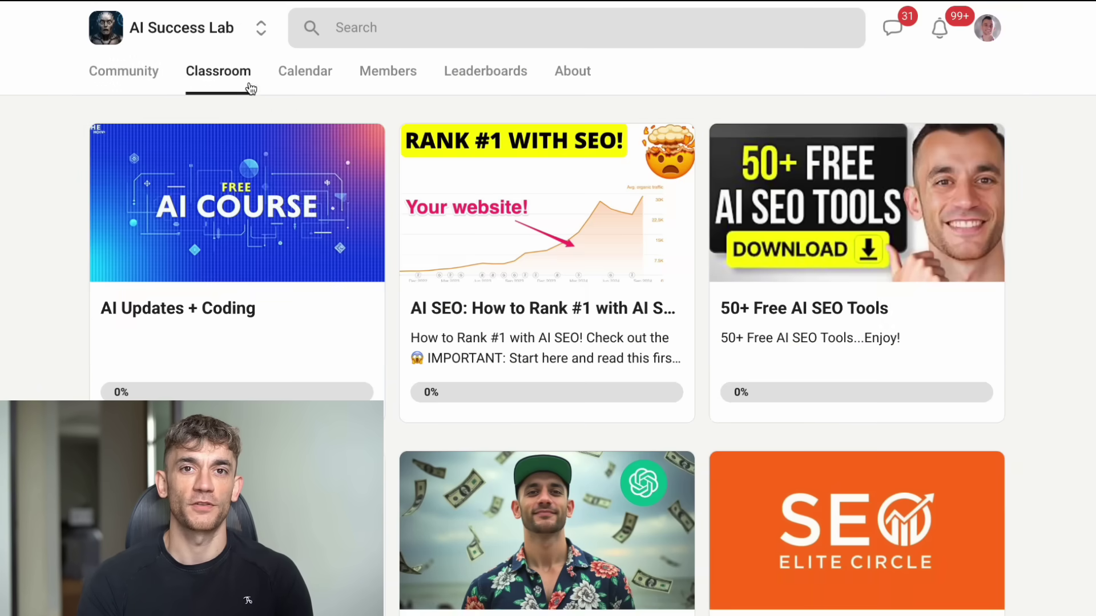
left_click(295, 230)
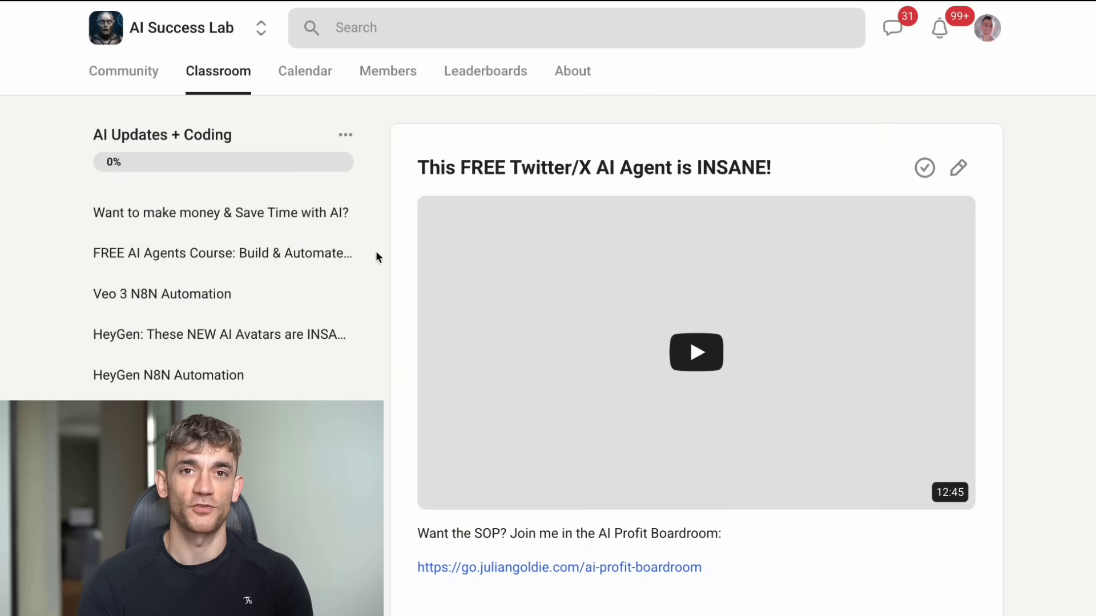
scroll(534, 183, "down", 1)
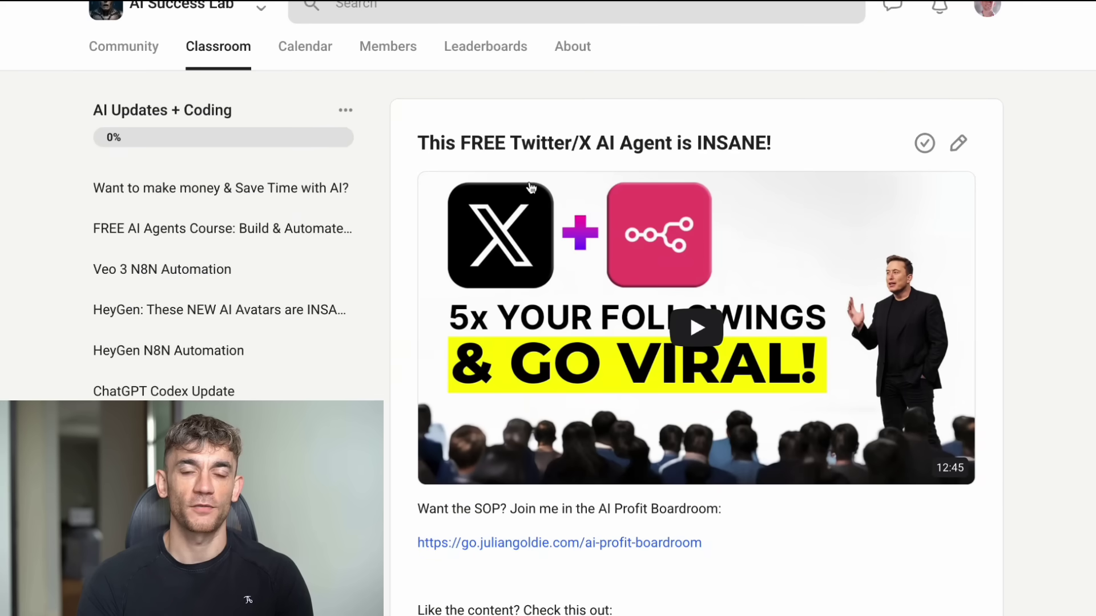
scroll(232, 357, "down", 20)
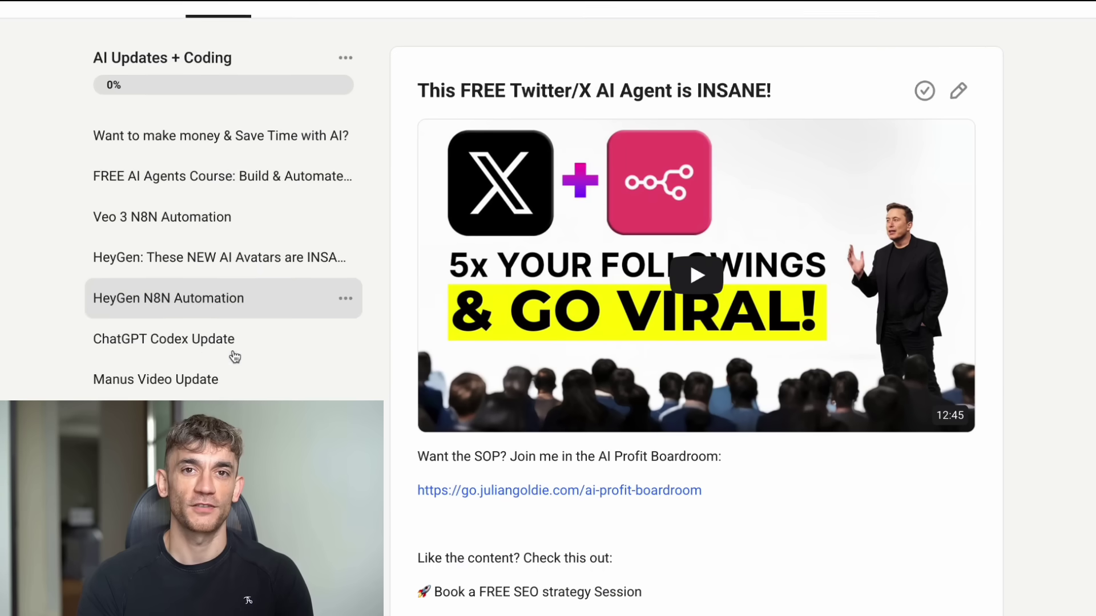
scroll(232, 228, "down", 4)
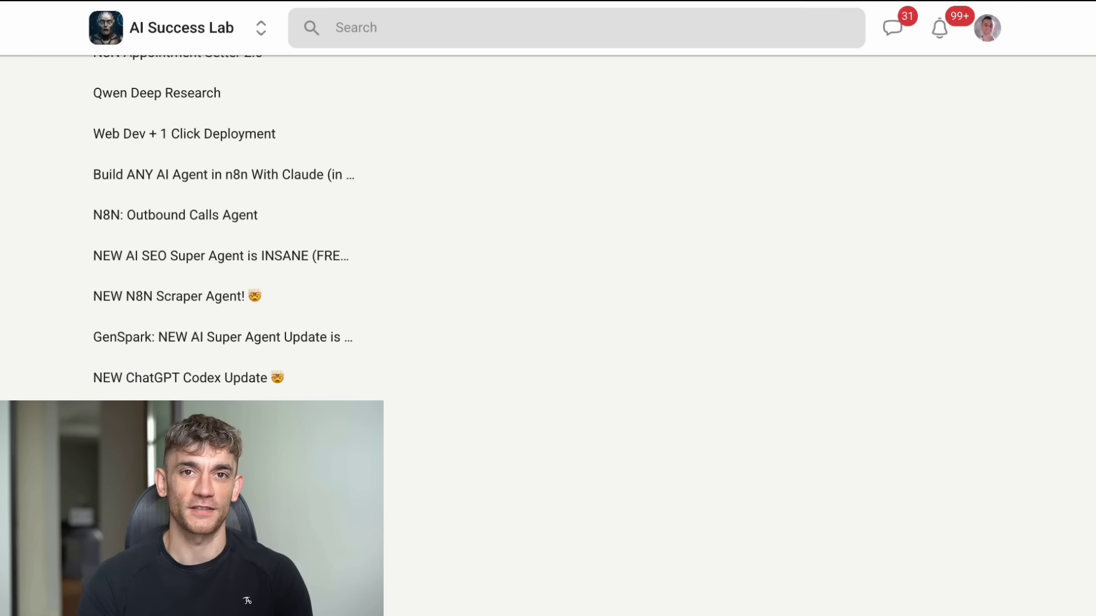
scroll(550, 285, "up", 20)
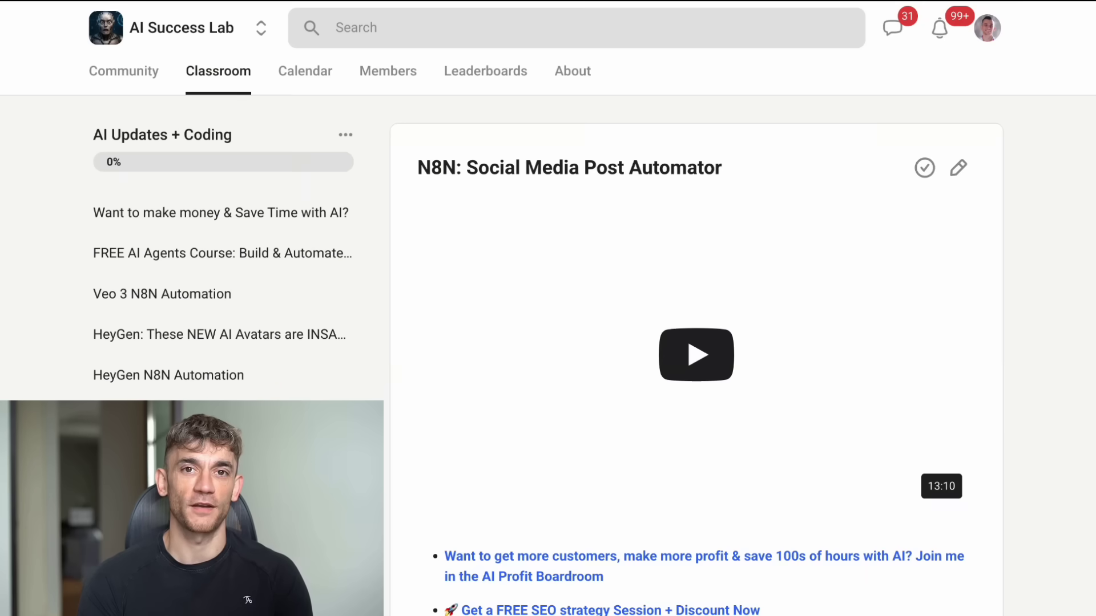
scroll(716, 422, "down", 7)
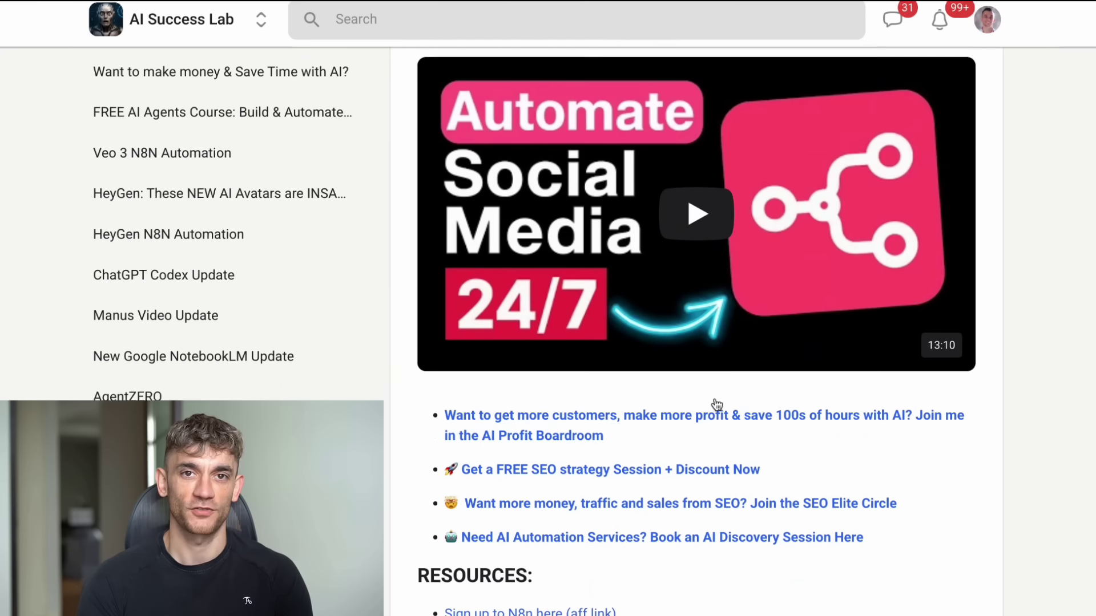
scroll(714, 403, "down", 20)
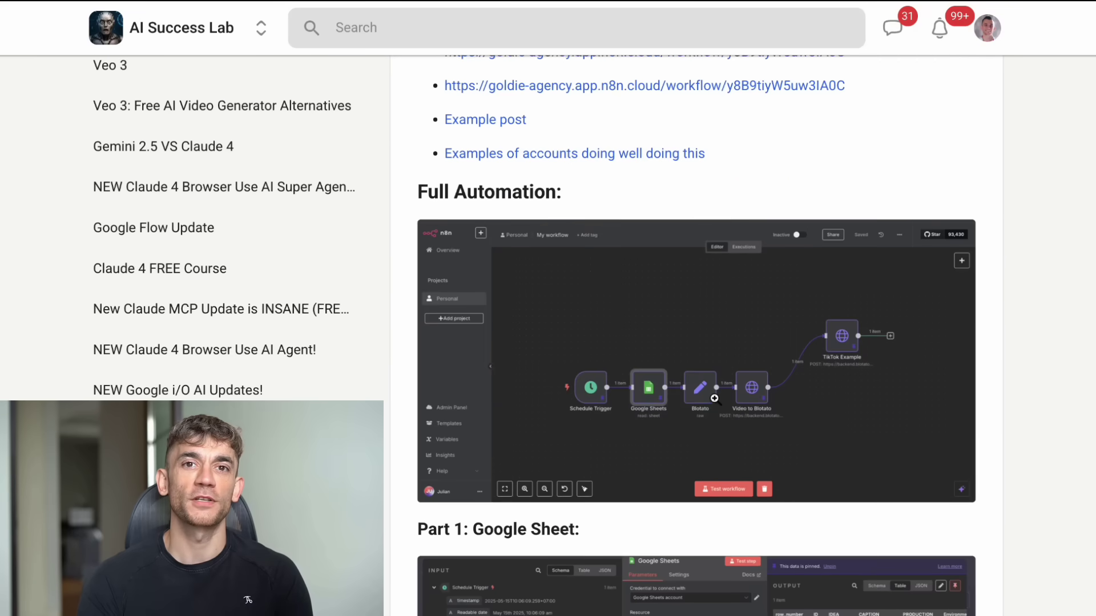
scroll(714, 398, "down", 15)
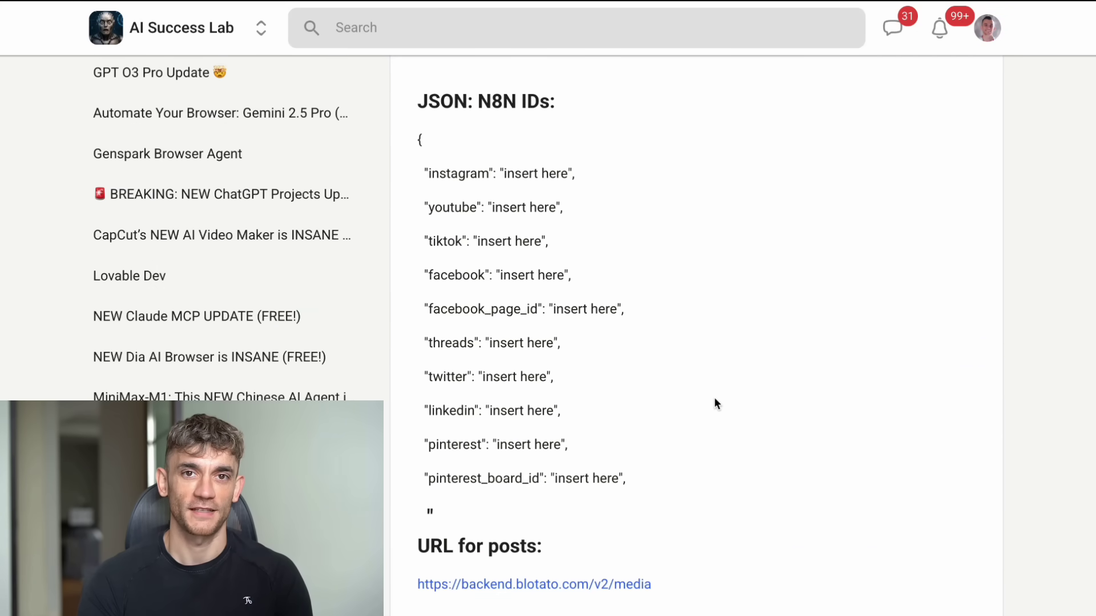
scroll(568, 443, "up", 20)
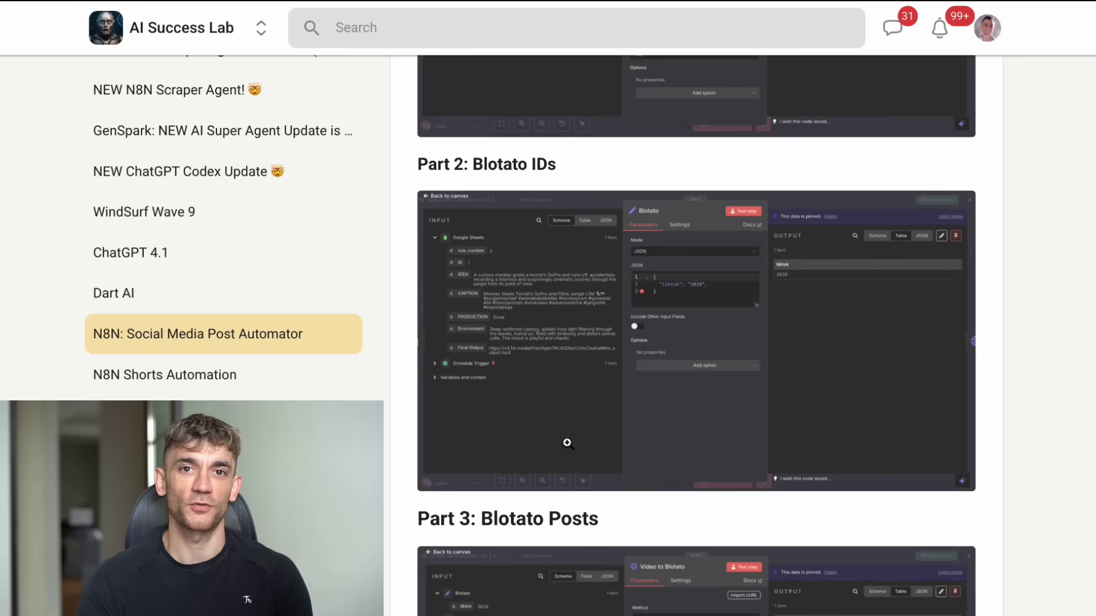